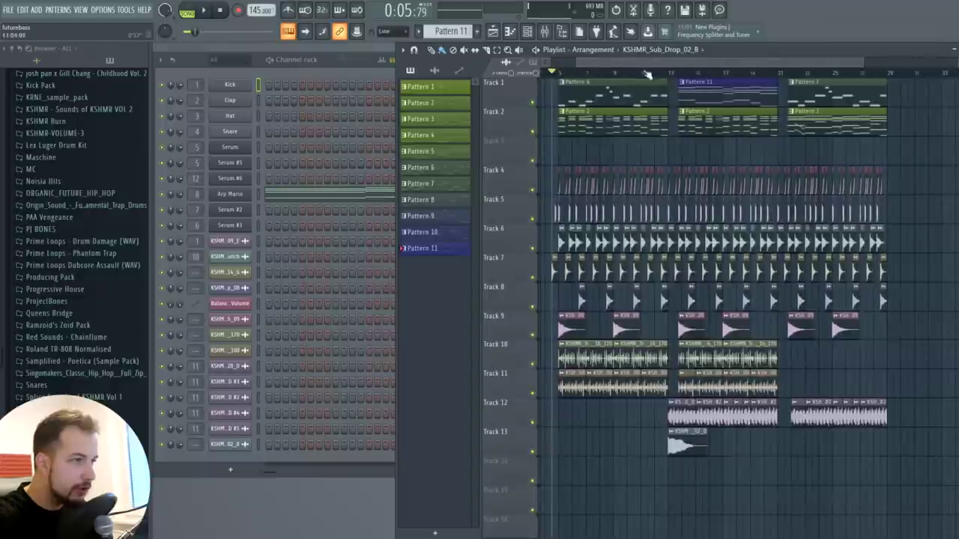
{"action": "scroll", "coordinate": [637, 67], "scroll_direction": "left", "scroll_amount": 1}
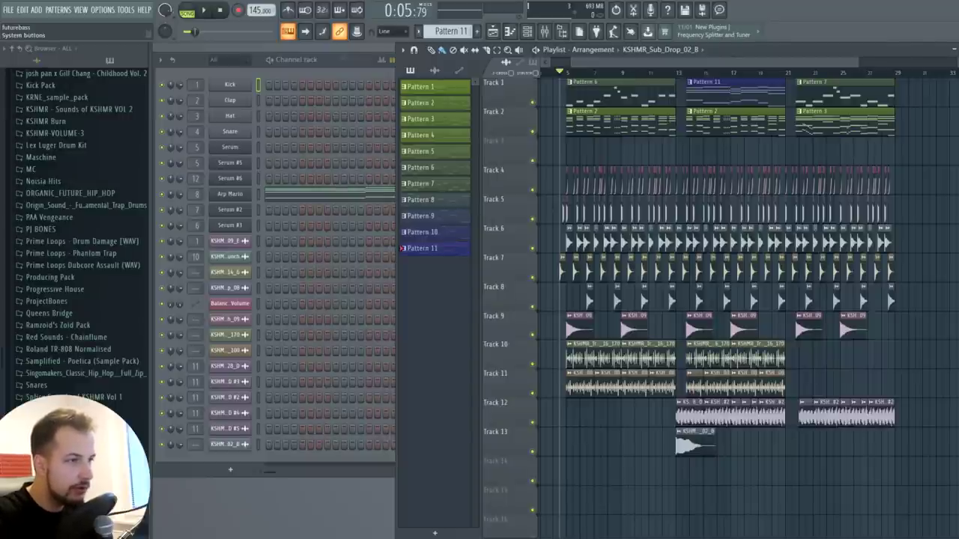
{"action": "key", "text": "space"}
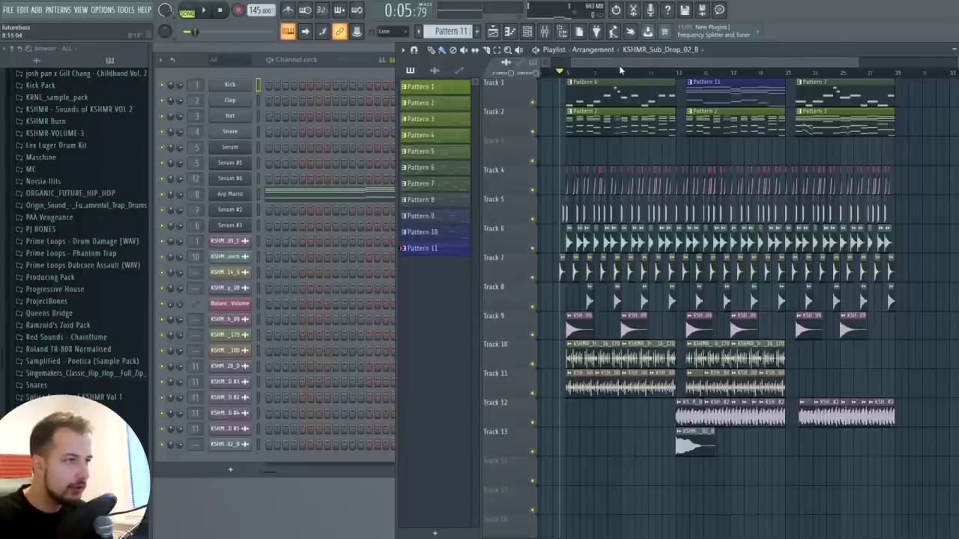
{"action": "left_click_drag", "start_coordinate": [621, 64], "coordinate": [606, 62]}
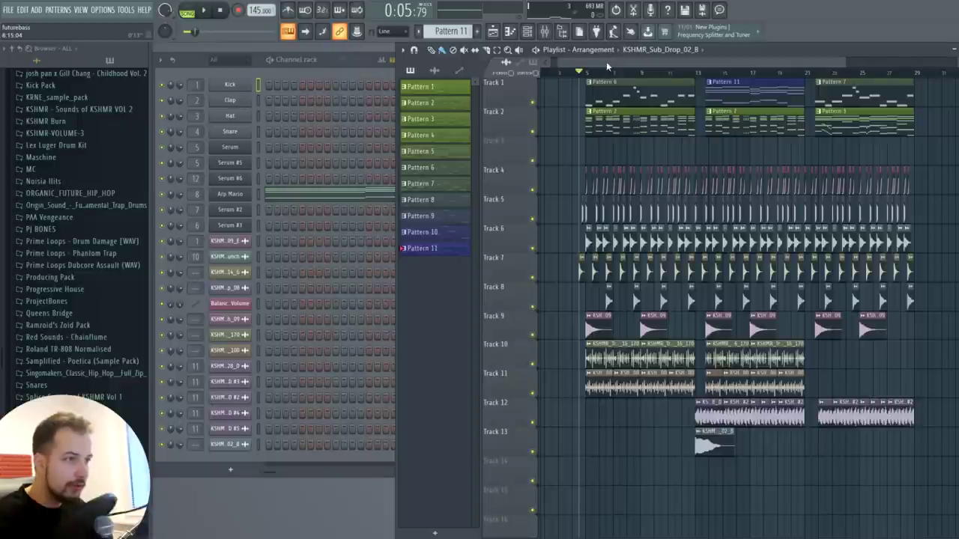
{"action": "left_click", "coordinate": [545, 31]}
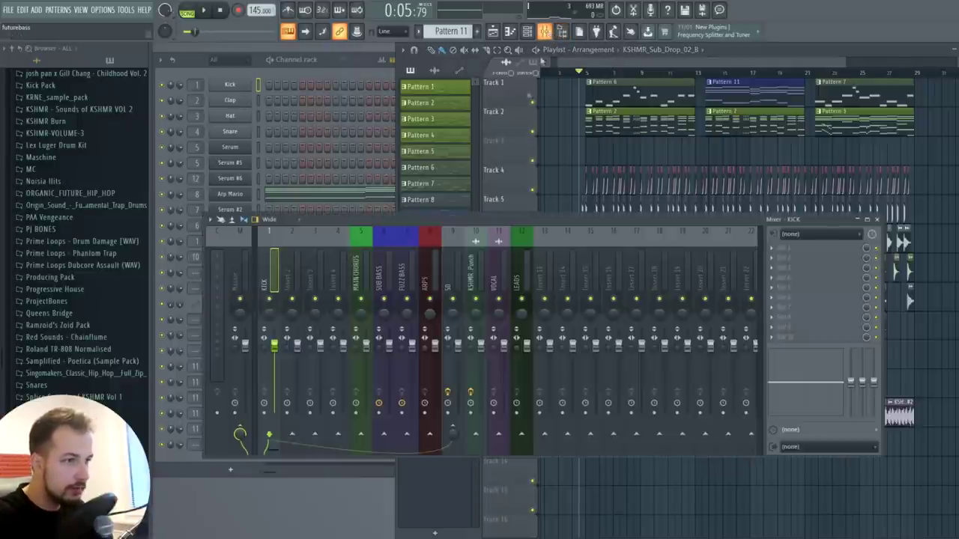
{"action": "left_click", "coordinate": [878, 220]}
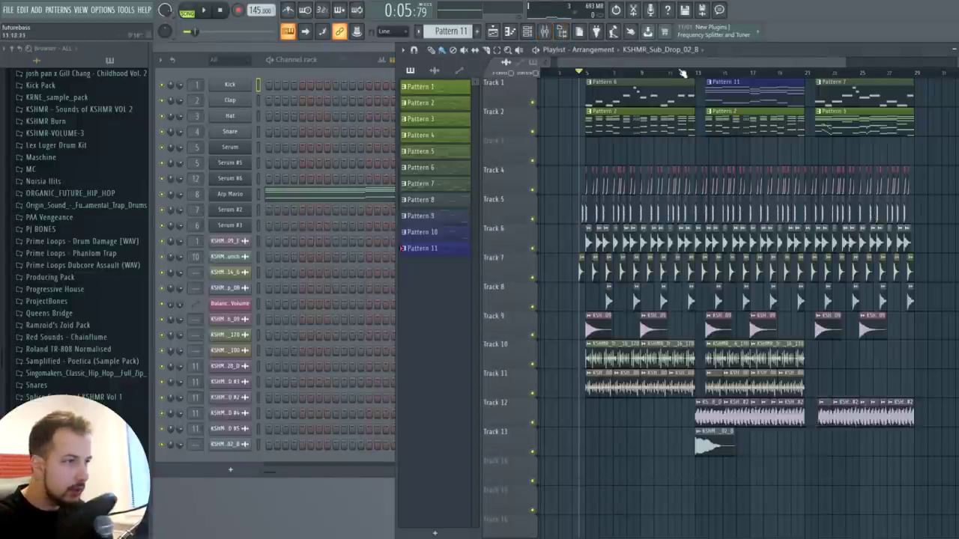
{"action": "scroll", "coordinate": [593, 73], "scroll_direction": "up", "scroll_amount": 2}
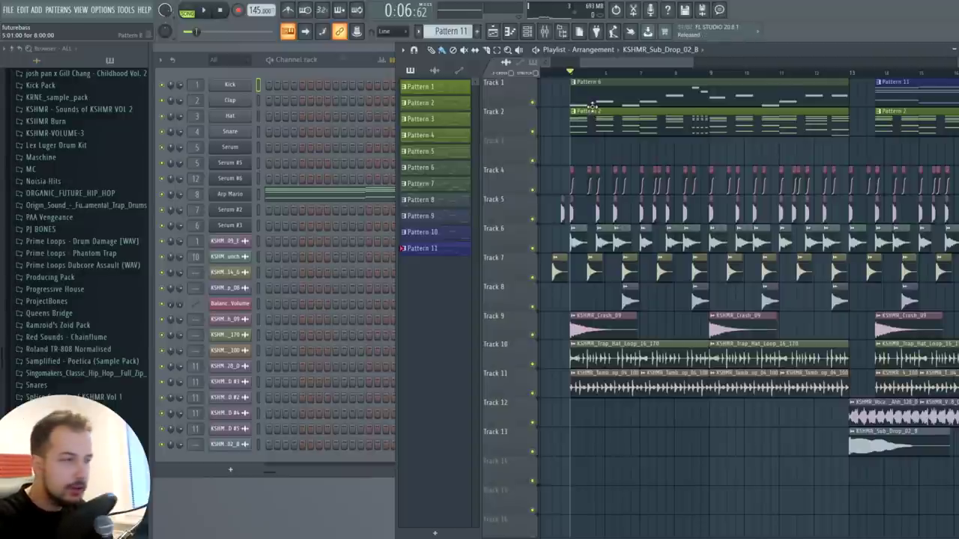
{"action": "left_click_drag", "start_coordinate": [608, 66], "coordinate": [612, 66]}
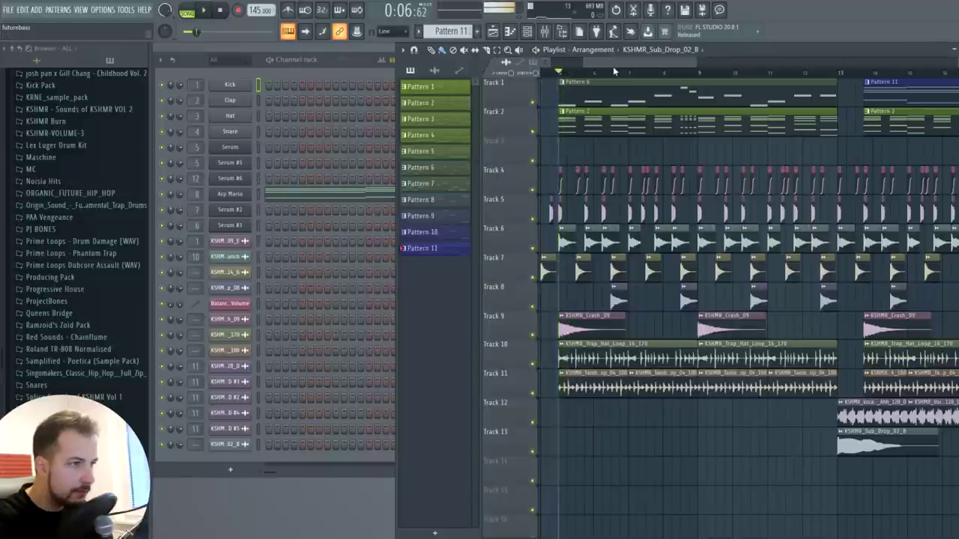
Step: Audition the arrangement with the two kick tracks, Tracks 5 and 6, muted, and undo the muting
{"action": "left_click", "coordinate": [529, 219]}
{"action": "left_click", "coordinate": [531, 247]}
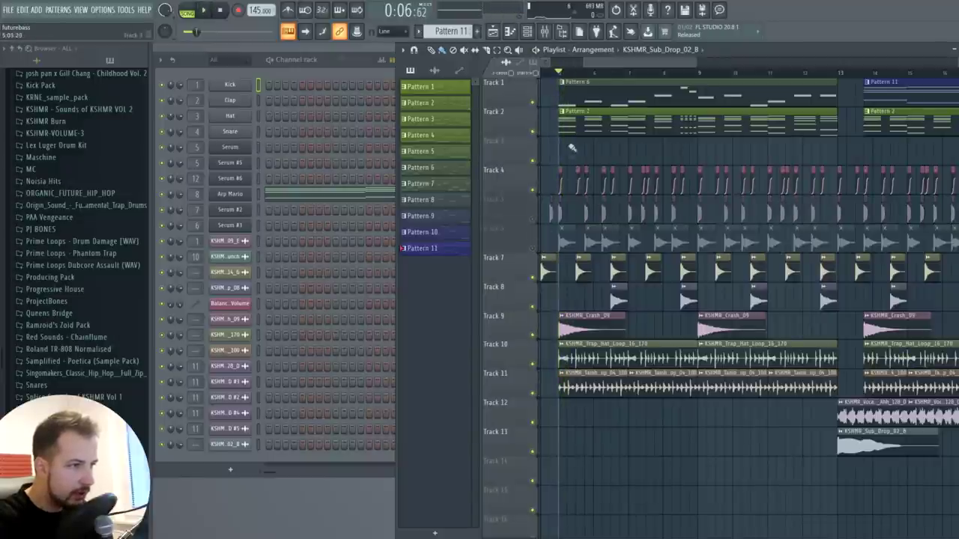
{"action": "key", "text": "space"}
{"action": "key", "text": "space"}
{"action": "key", "text": "ctrl+z"}
{"action": "key", "text": "ctrl+z"}
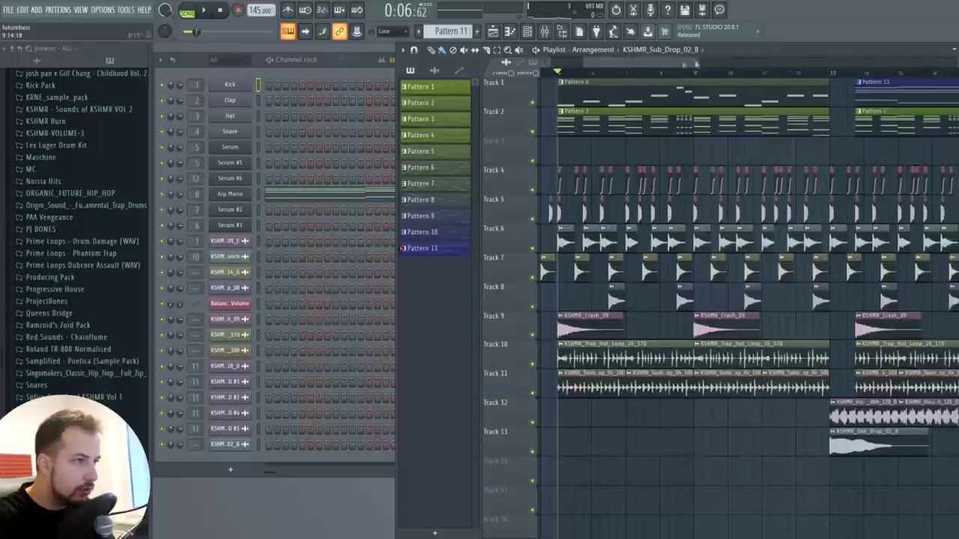
Step: Load Wave Candy into the last effect slot of the Master mixer track
{"action": "left_click_drag", "start_coordinate": [694, 61], "coordinate": [648, 74]}
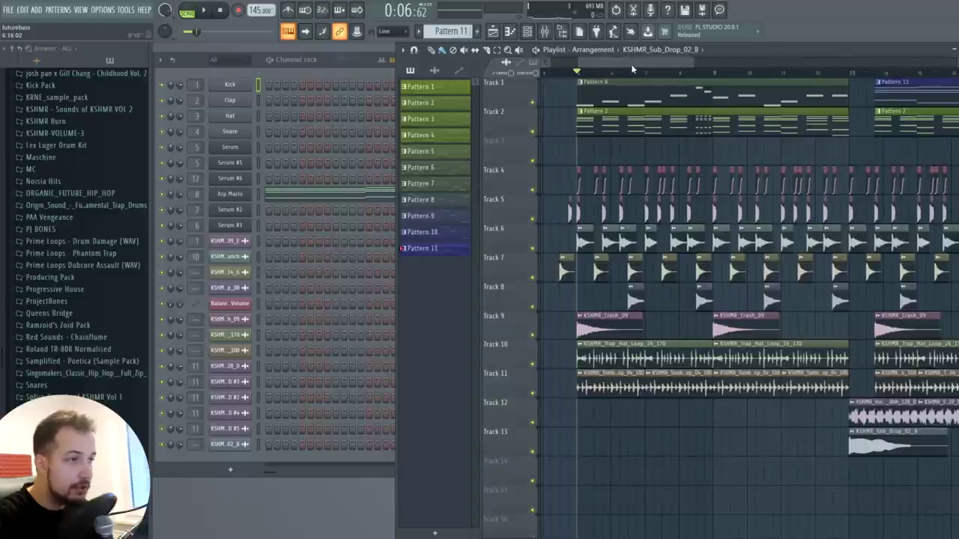
{"action": "left_click", "coordinate": [544, 31]}
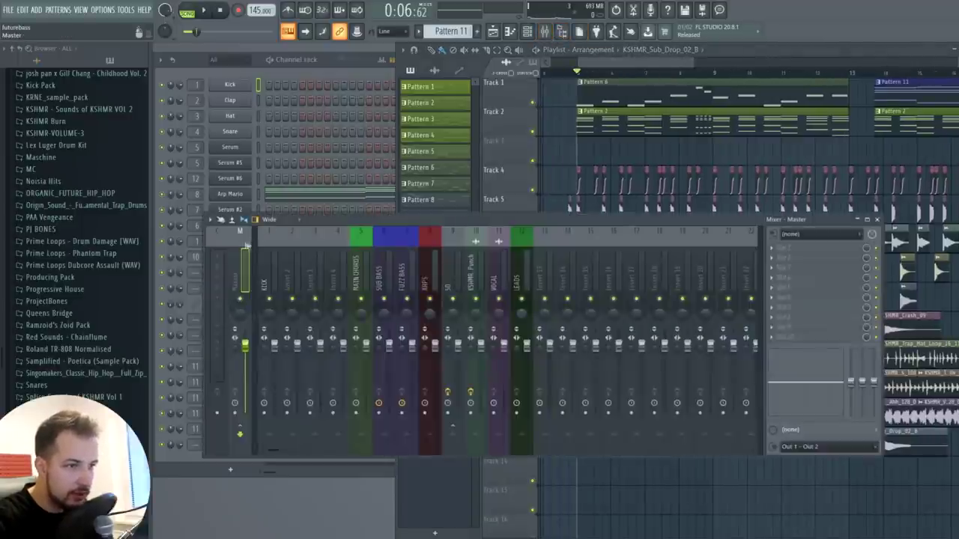
{"action": "left_click", "coordinate": [781, 339]}
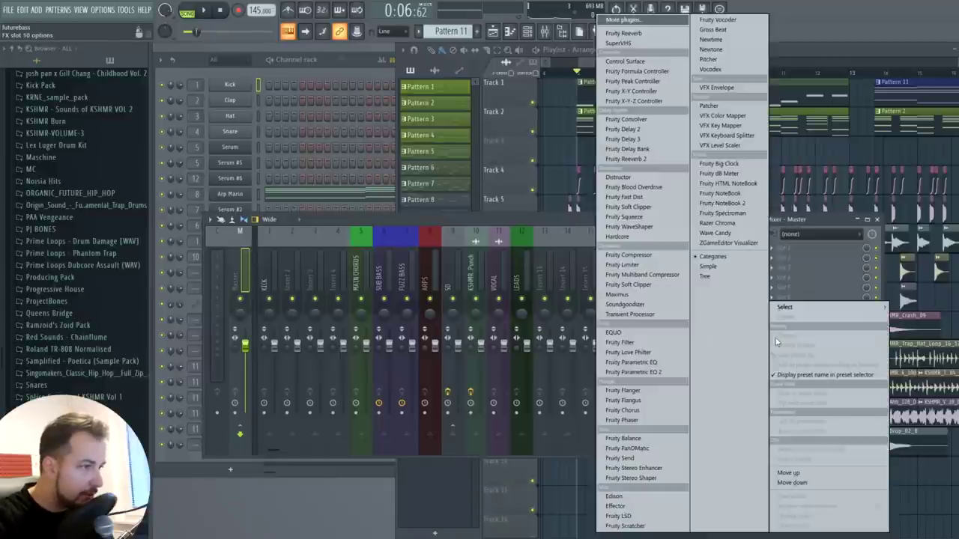
{"action": "mouse_move", "coordinate": [792, 315]}
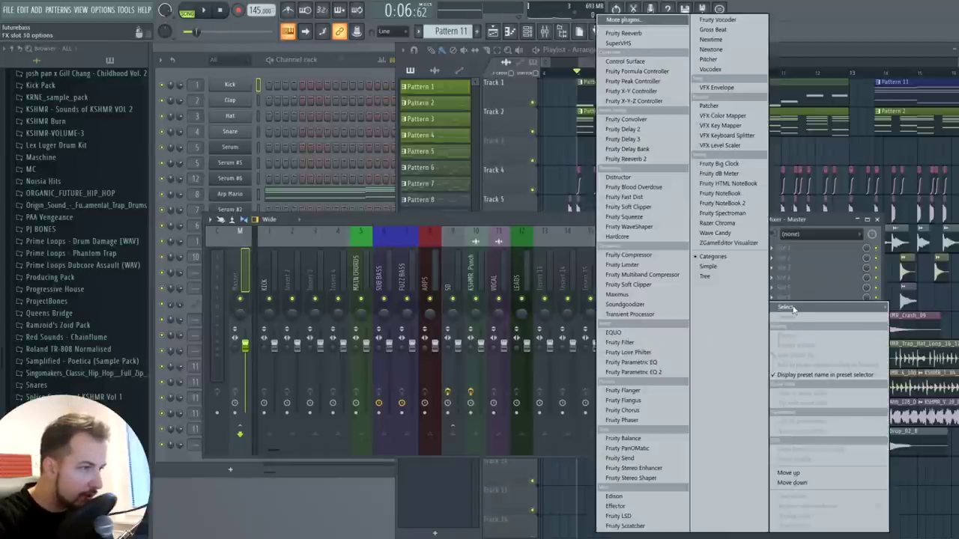
{"action": "left_click", "coordinate": [726, 233]}
Step: Apply the Peak meter preset to Wave Candy
{"action": "left_click_drag", "start_coordinate": [282, 140], "coordinate": [567, 115]}
{"action": "left_click", "coordinate": [491, 111]}
{"action": "mouse_move", "coordinate": [519, 153]}
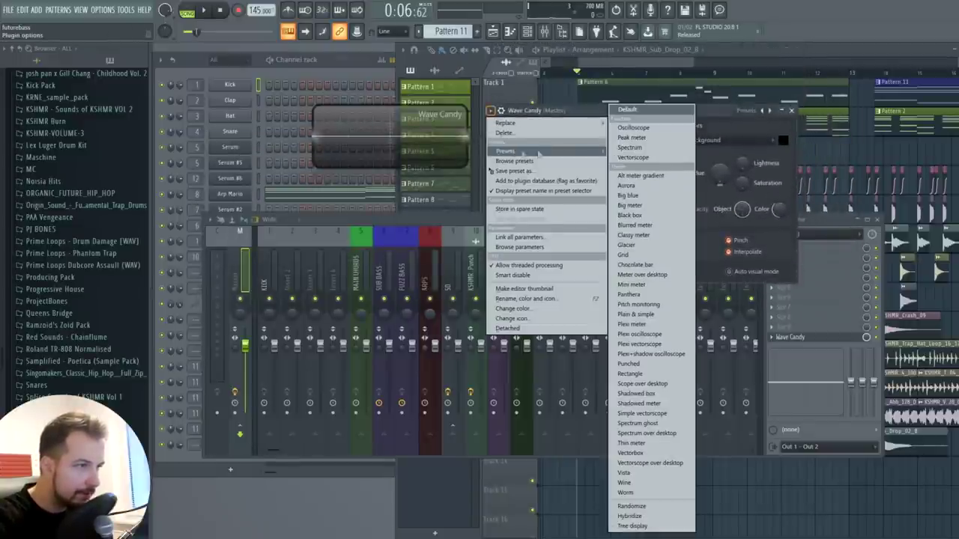
{"action": "left_click", "coordinate": [631, 137]}
Step: Place the floating peak meter over the playlist clips and close the Wave Candy and mixer windows
{"action": "left_click_drag", "start_coordinate": [563, 258], "coordinate": [945, 301]}
{"action": "left_click", "coordinate": [791, 110]}
{"action": "left_click", "coordinate": [876, 220]}
{"action": "left_click_drag", "start_coordinate": [941, 197], "coordinate": [835, 286]}
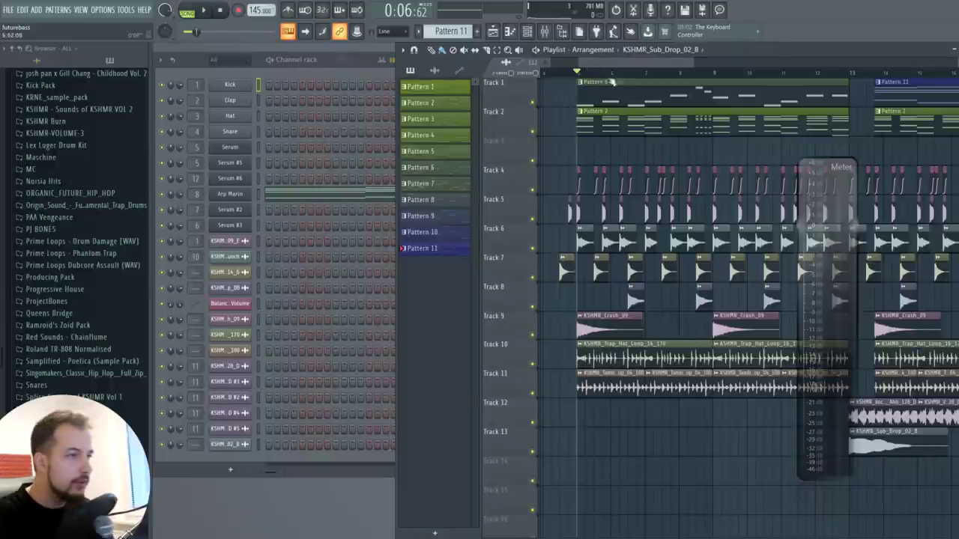
Step: Solo Track 5 and open the channel settings of its KSHMR_Punchy_Kick_09_E sample
{"action": "right_click", "coordinate": [532, 219]}
{"action": "scroll", "coordinate": [547, 213], "scroll_direction": "up", "scroll_amount": 2}
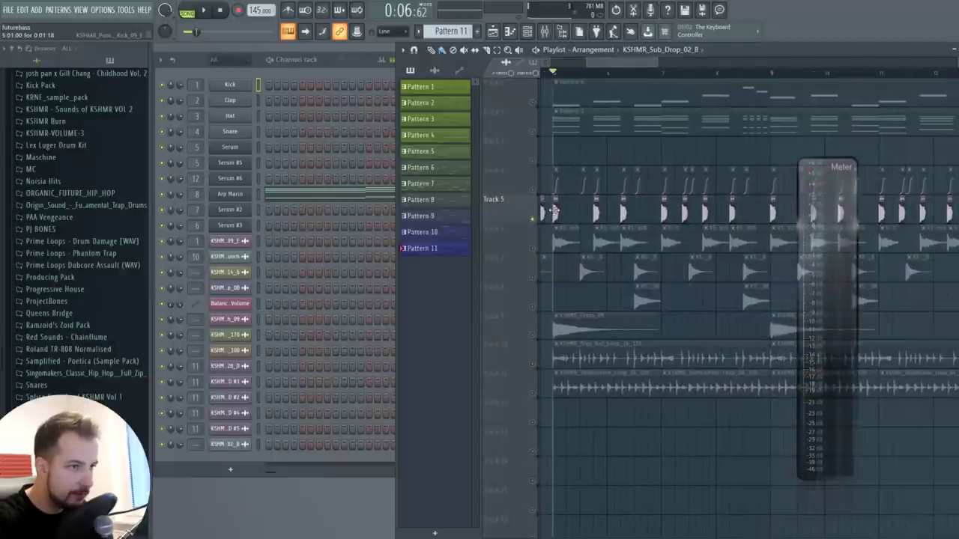
{"action": "double_click", "coordinate": [553, 210]}
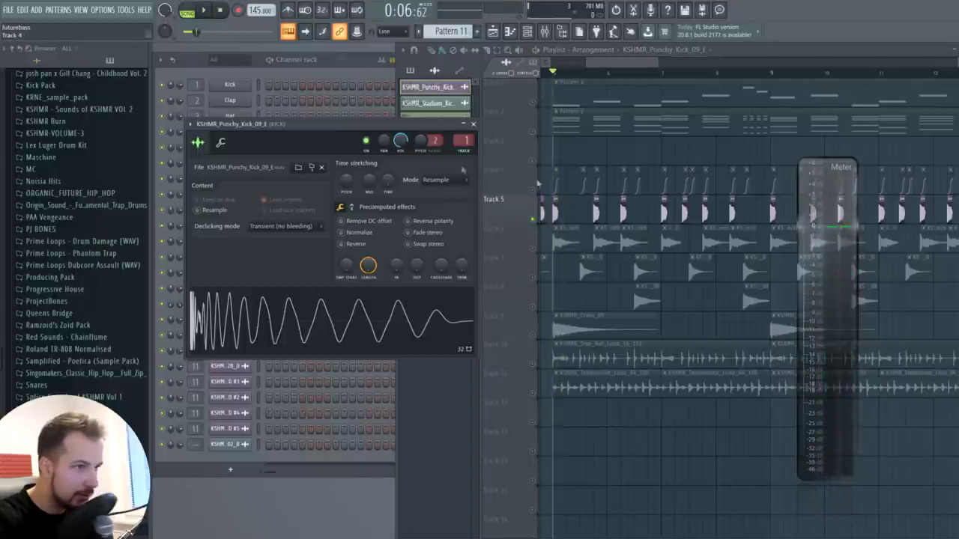
Step: Lower the punchy kick's channel volume until it peaks at about -5 dB during playback, and close its settings
{"action": "key", "text": "space"}
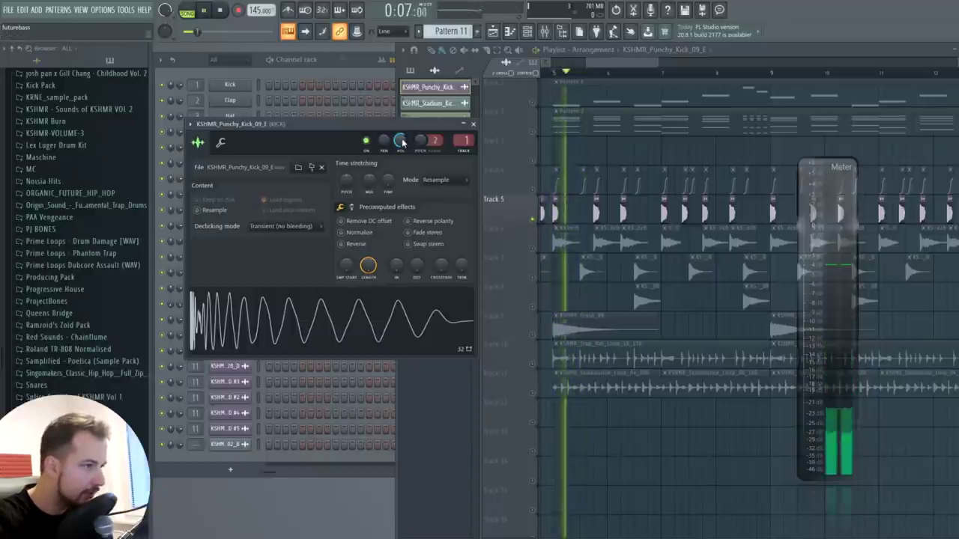
{"action": "key", "text": "space"}
{"action": "key", "text": "space"}
{"action": "key", "text": "space"}
{"action": "key", "text": "space"}
{"action": "key", "text": "space"}
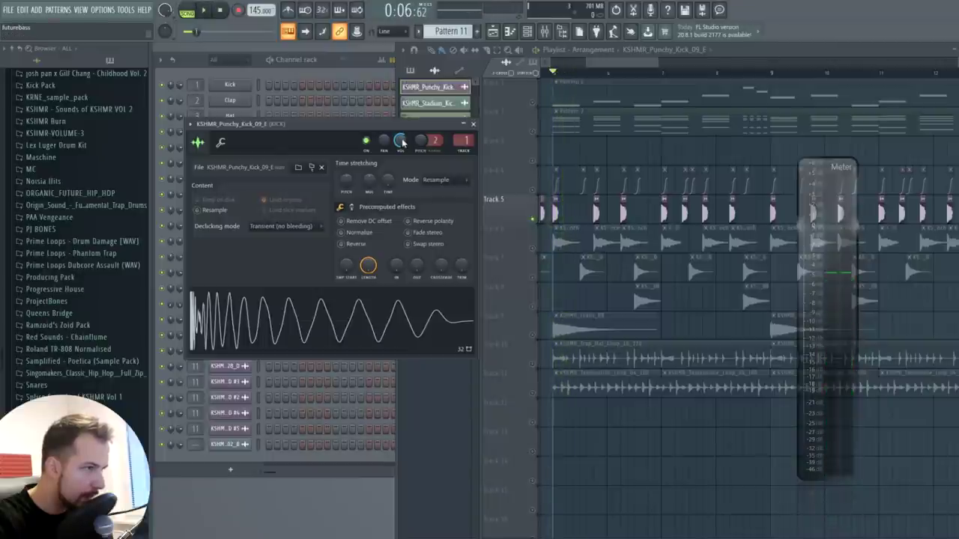
{"action": "key", "text": "space"}
{"action": "key", "text": "space"}
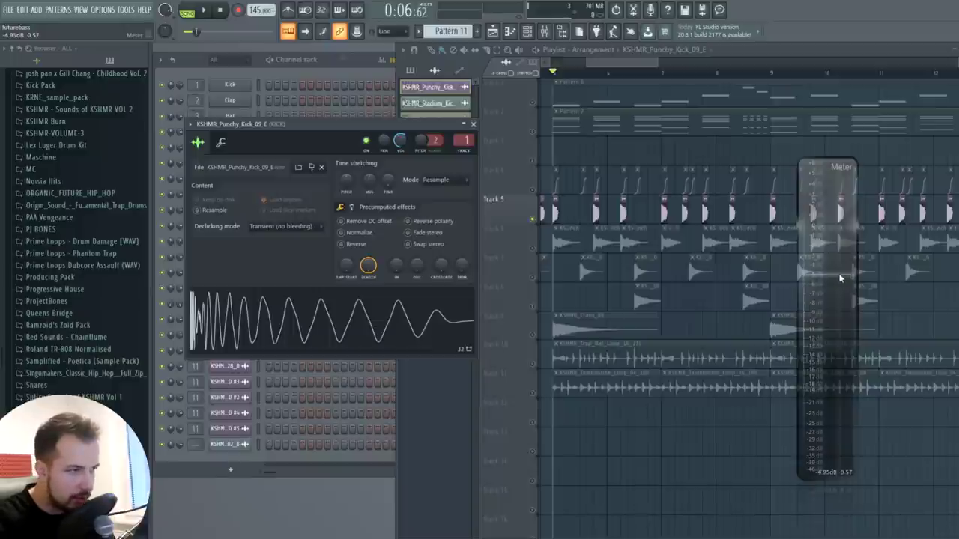
{"action": "key", "text": "space"}
{"action": "key", "text": "space"}
{"action": "key", "text": "Escape"}
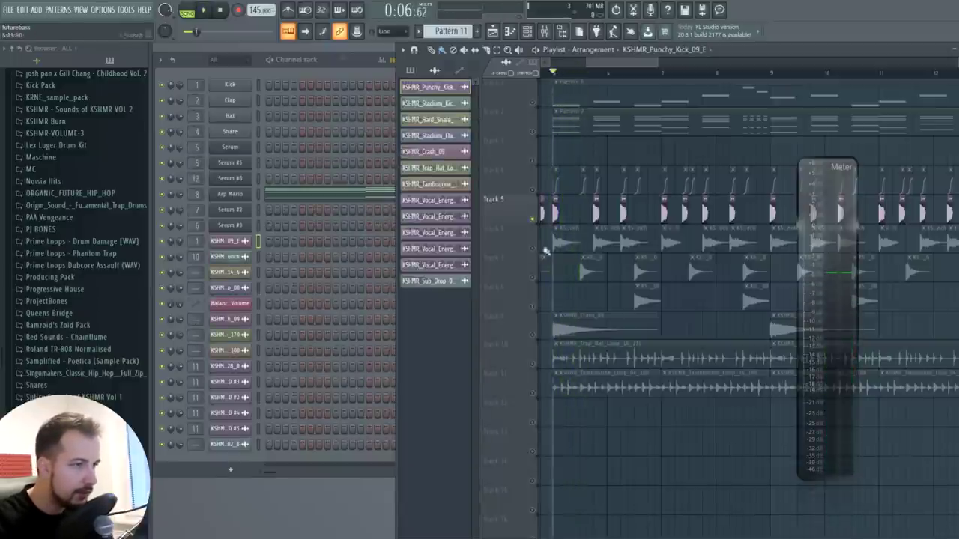
Step: Solo Track 6 and lower the KSHMR_Stadium_Kick_05_Punch channel volume until it peaks at about -5 dB during playback
{"action": "left_click", "coordinate": [565, 241]}
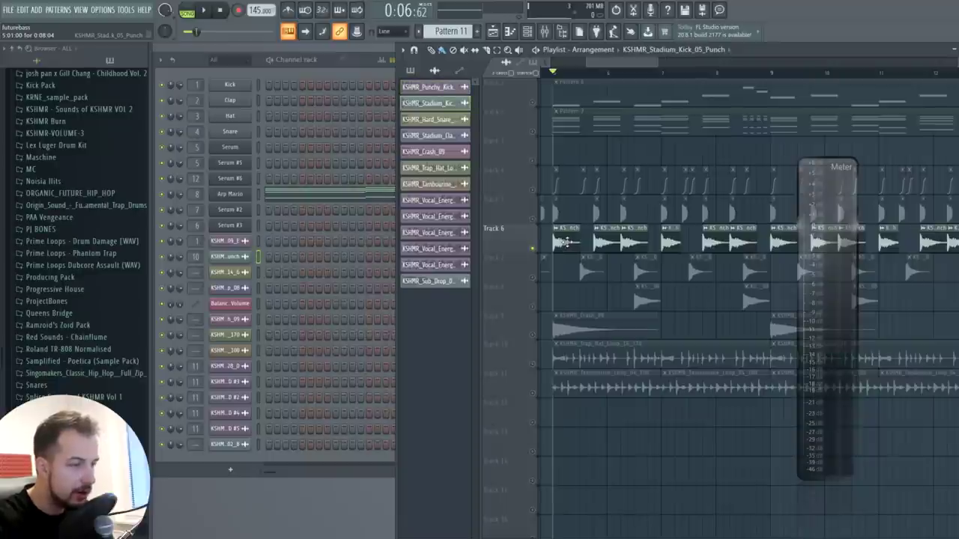
{"action": "key", "text": "space"}
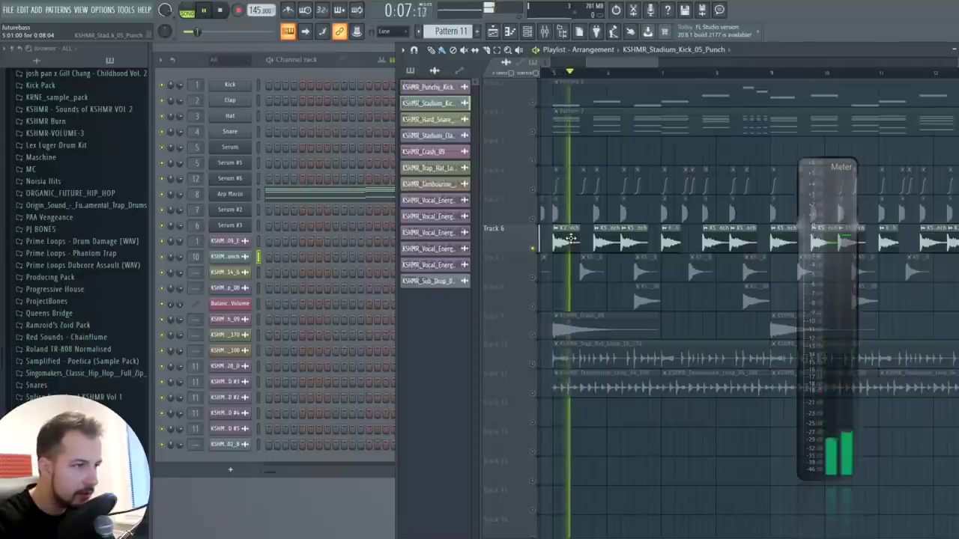
{"action": "key", "text": "space"}
{"action": "double_click", "coordinate": [571, 239]}
{"action": "key", "text": "space"}
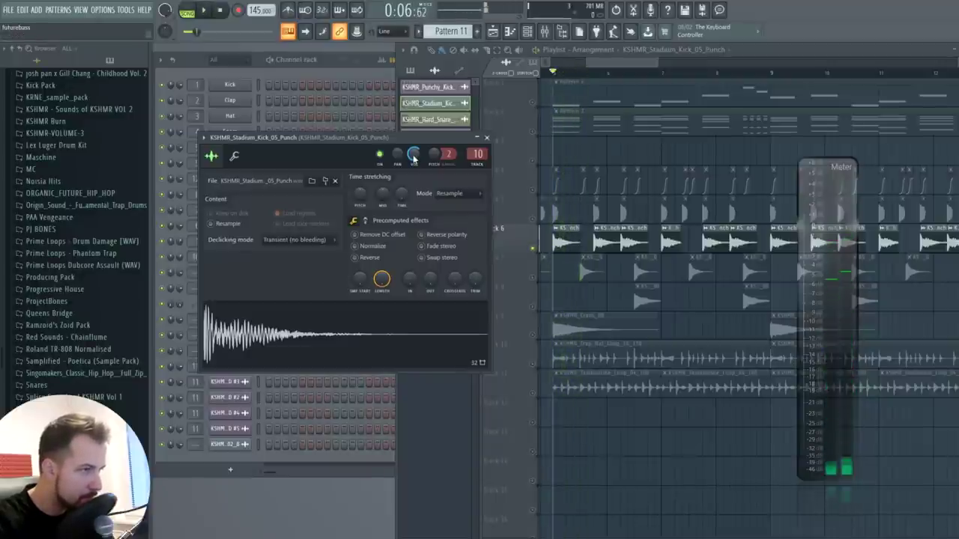
{"action": "key", "text": "space"}
Step: Solo Track 7 and lower the KSHMR_Hard_Snare_14_G channel volume to about 67%, checking its level during playback
{"action": "left_click", "coordinate": [589, 270]}
{"action": "key", "text": "space"}
{"action": "key", "text": "space"}
{"action": "left_click", "coordinate": [591, 272]}
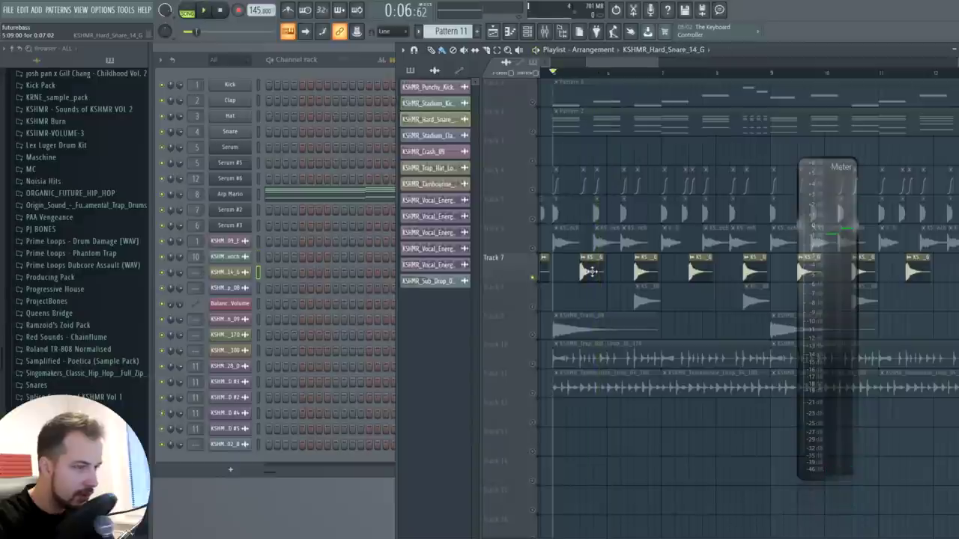
{"action": "double_click", "coordinate": [590, 271]}
{"action": "key", "text": "space"}
{"action": "key", "text": "space"}
{"action": "key", "text": "space"}
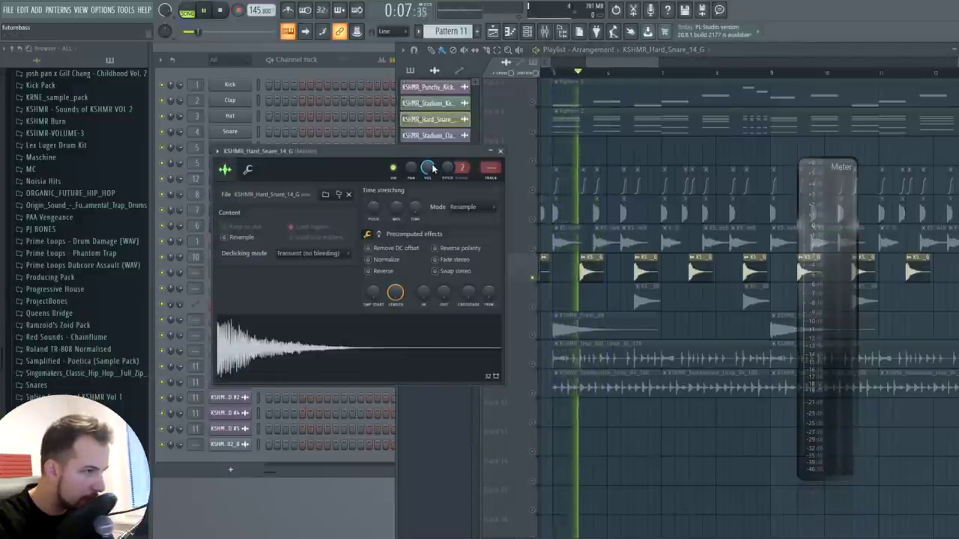
{"action": "key", "text": "space"}
{"action": "left_click_drag", "start_coordinate": [432, 168], "coordinate": [432, 167]}
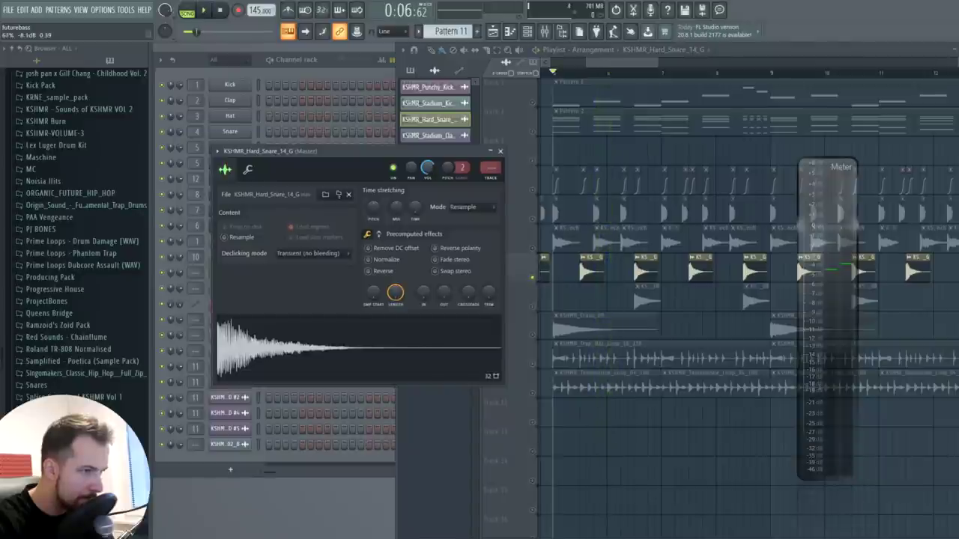
{"action": "key", "text": "space"}
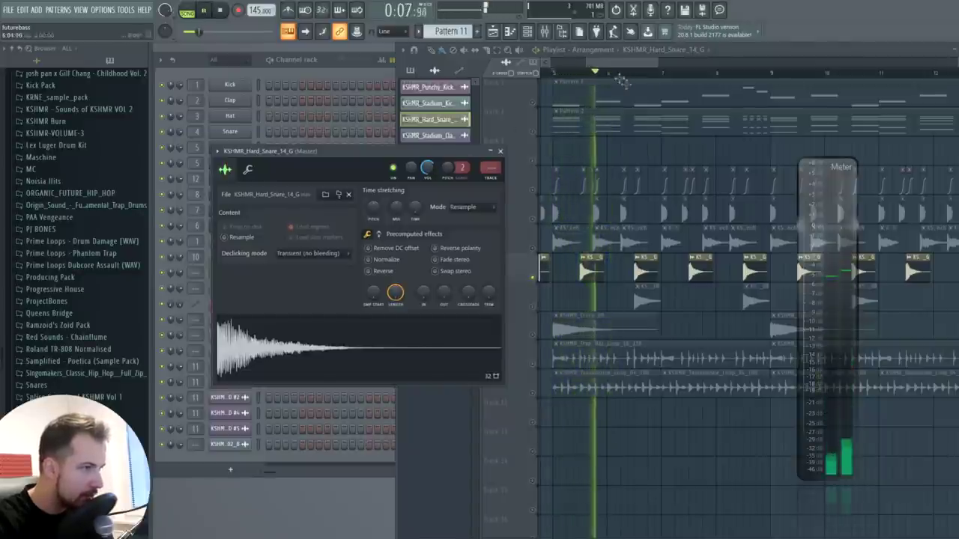
Step: Solo Track 8 and, playing from just before its first clap, lower the KSHMR_Stadium_Clap_08 volume until it peaks at about -6 dB
{"action": "left_click", "coordinate": [664, 62]}
{"action": "key", "text": "space"}
{"action": "left_click", "coordinate": [636, 71]}
{"action": "left_click", "coordinate": [628, 71]}
{"action": "key", "text": "space"}
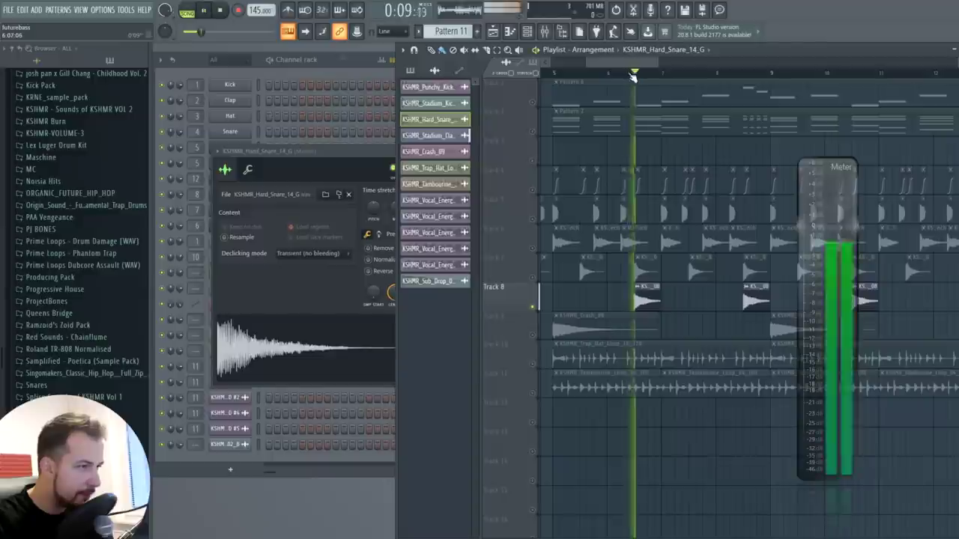
{"action": "key", "text": "space"}
{"action": "left_click", "coordinate": [649, 288]}
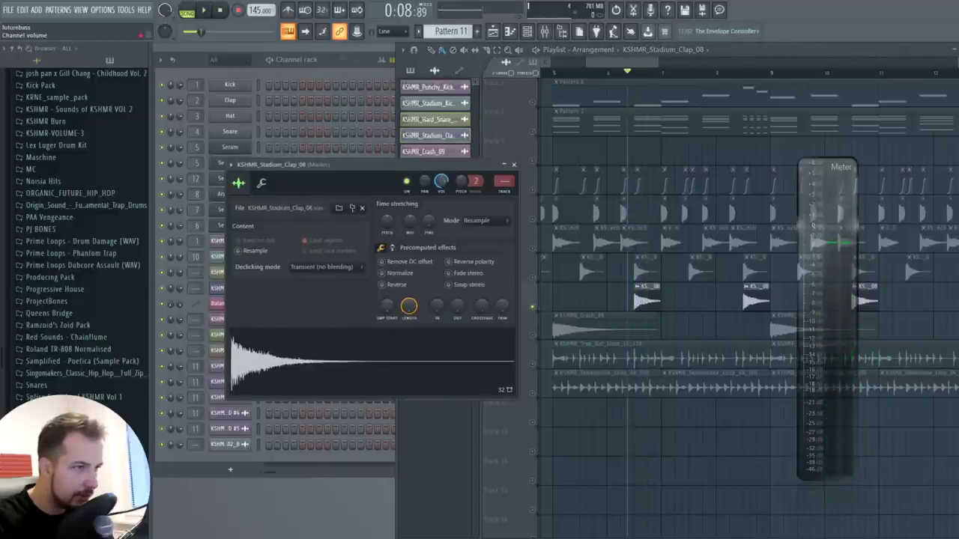
{"action": "key", "text": "space"}
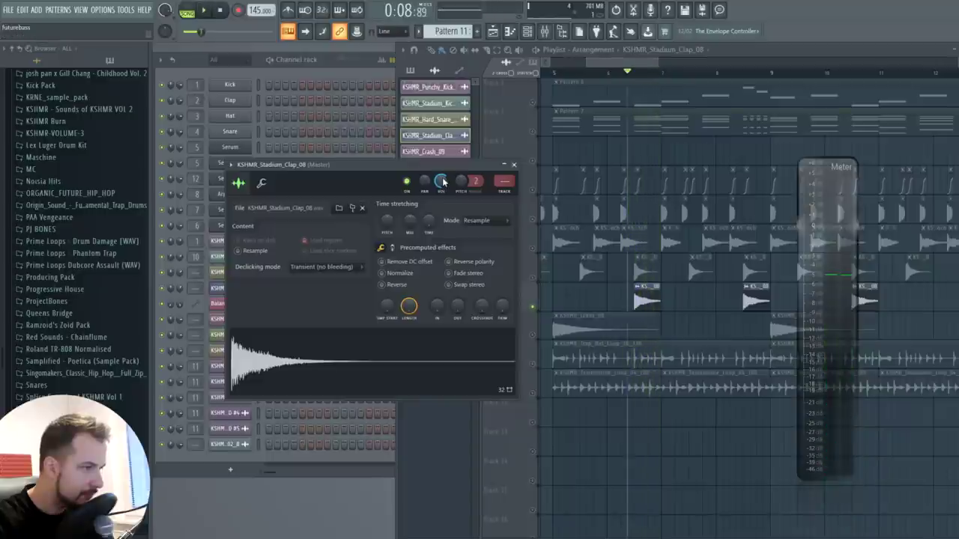
{"action": "key", "text": "space"}
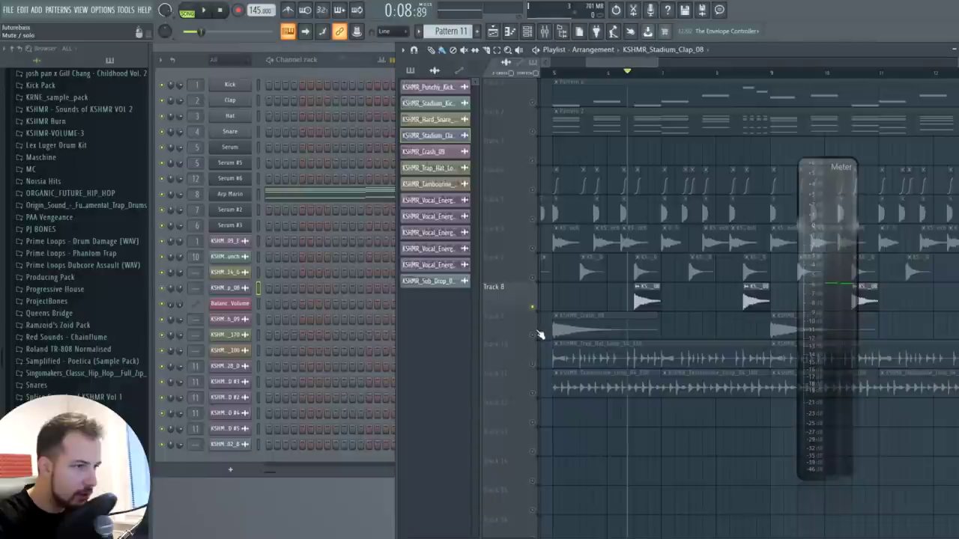
Step: Solo Track 9, lower the KSHMR_Crash_09 channel volume until it peaks at about -6 dB, and close its settings
{"action": "left_click", "coordinate": [579, 311]}
{"action": "key", "text": "space"}
{"action": "key", "text": "space"}
{"action": "double_click", "coordinate": [579, 316]}
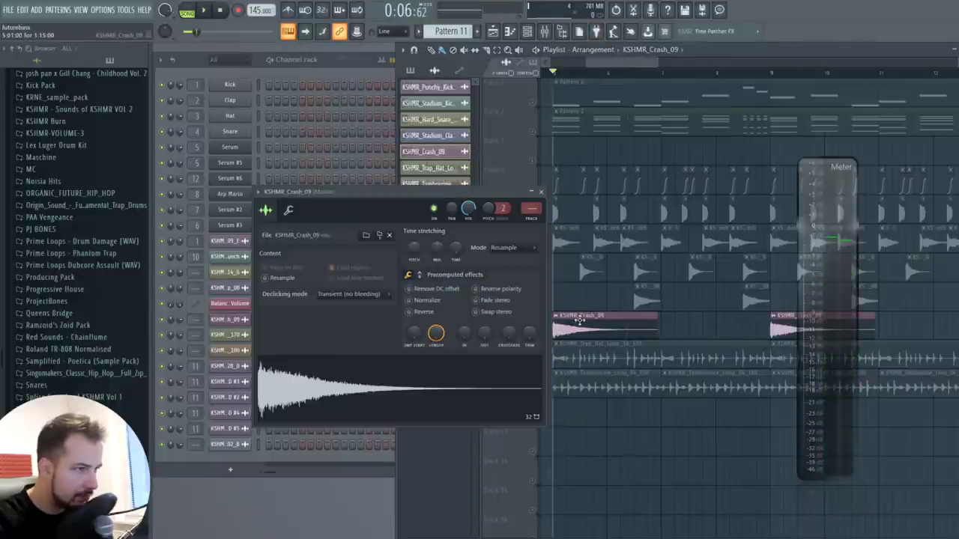
{"action": "key", "text": "space"}
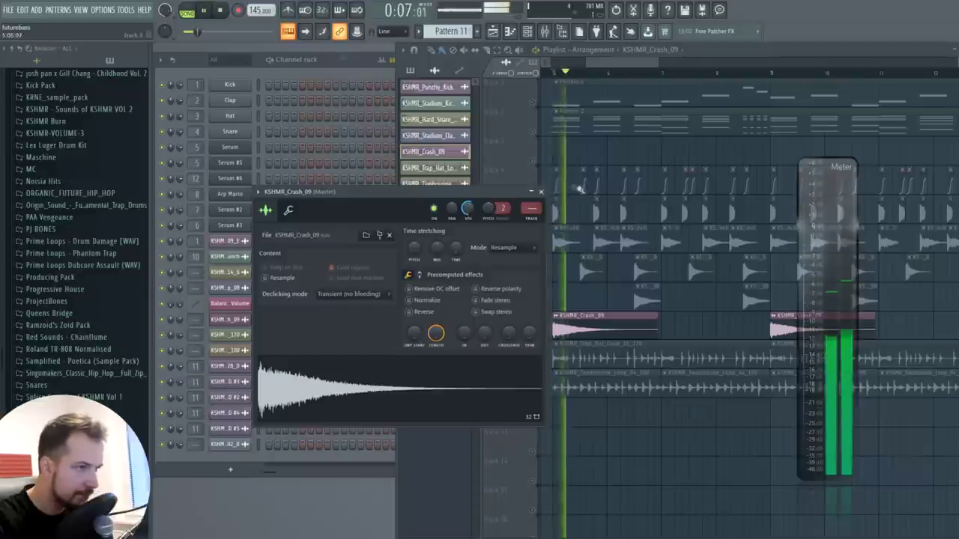
{"action": "key", "text": "space"}
{"action": "left_click", "coordinate": [540, 192]}
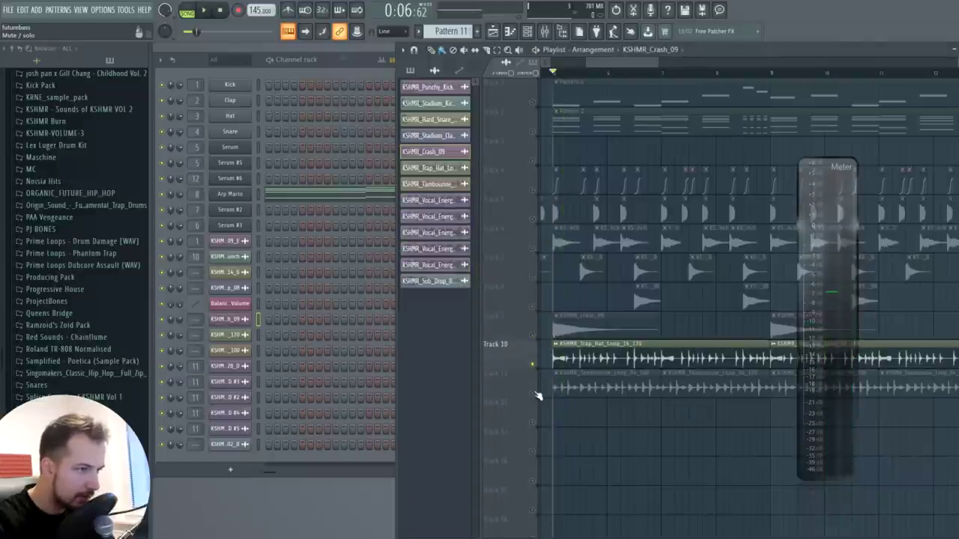
Step: Lower the KSHMR_Trap_Hat_Loop_16_170 channel volume on soloed Track 10 to about 62%, checking its peaks during playback
{"action": "double_click", "coordinate": [569, 358]}
{"action": "key", "text": "space"}
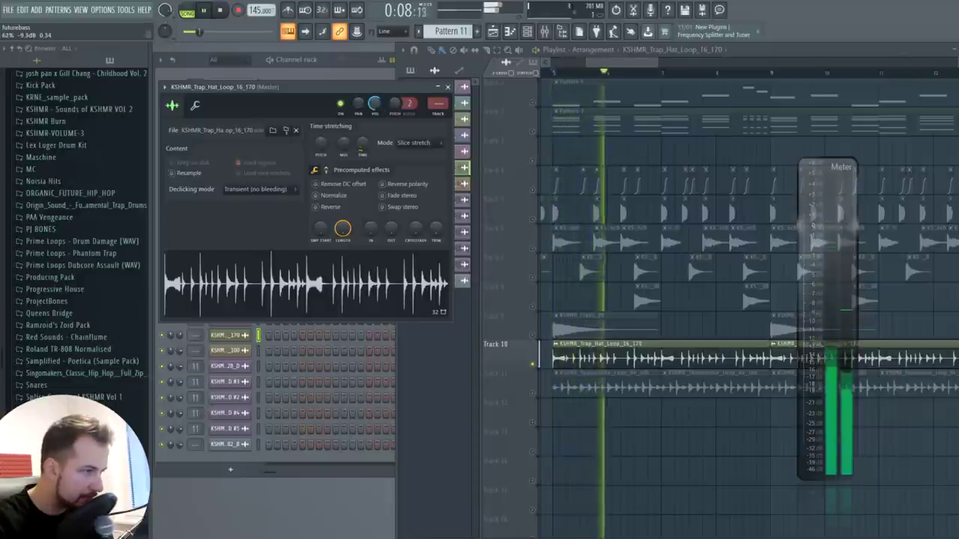
{"action": "key", "text": "space"}
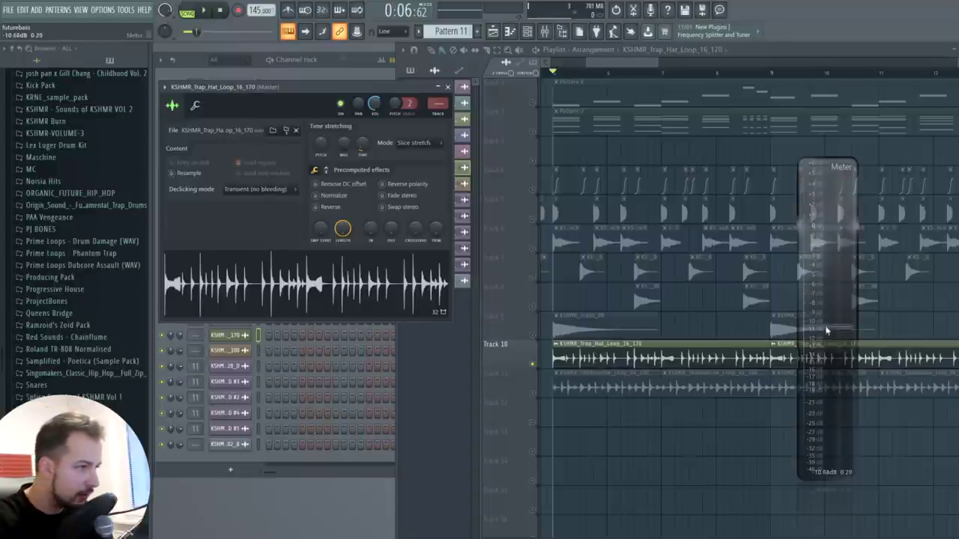
{"action": "key", "text": "space"}
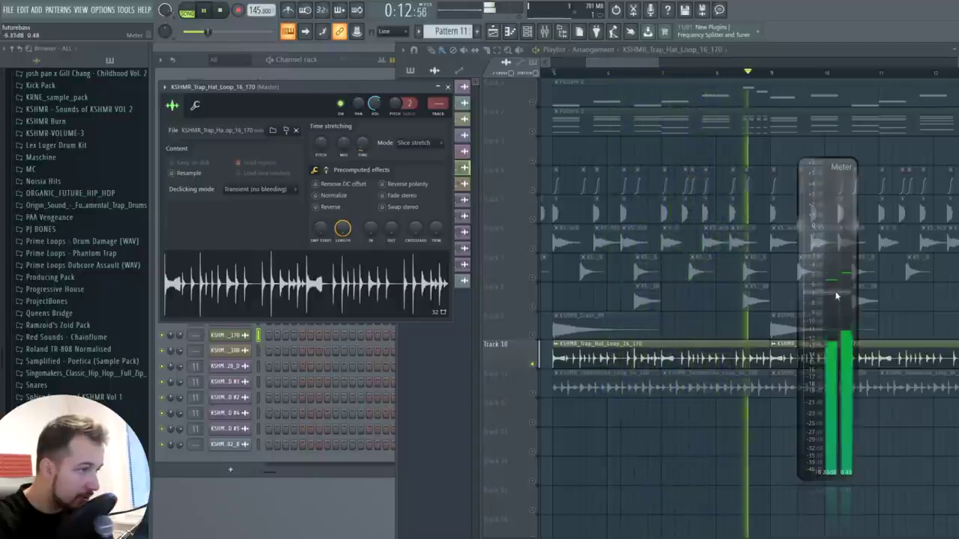
{"action": "key", "text": "space"}
Step: Solo Track 11 and check the KSHMR_Tambourine_Loop_04_100 level during playback with its channel settings open, closing them at the end
{"action": "left_click", "coordinate": [611, 386]}
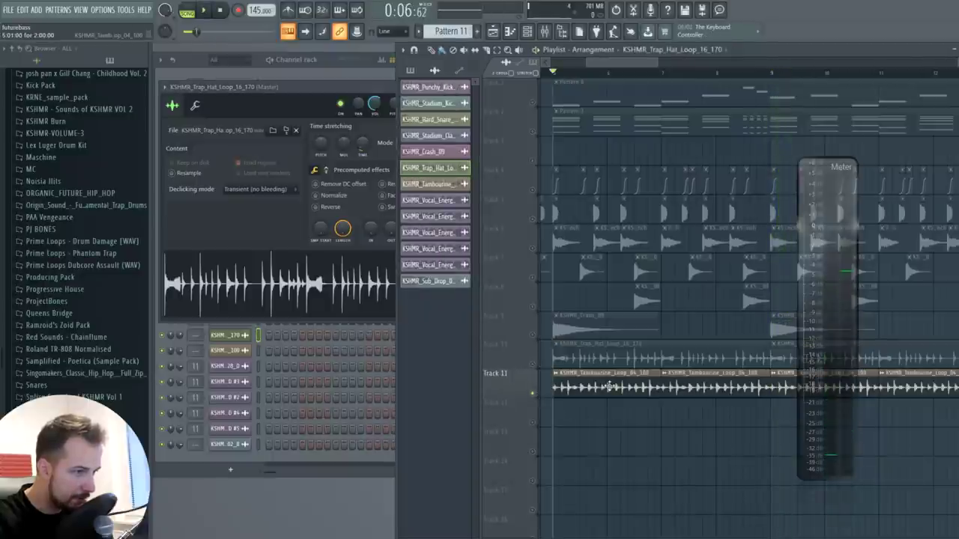
{"action": "left_click", "coordinate": [610, 386]}
{"action": "key", "text": "space"}
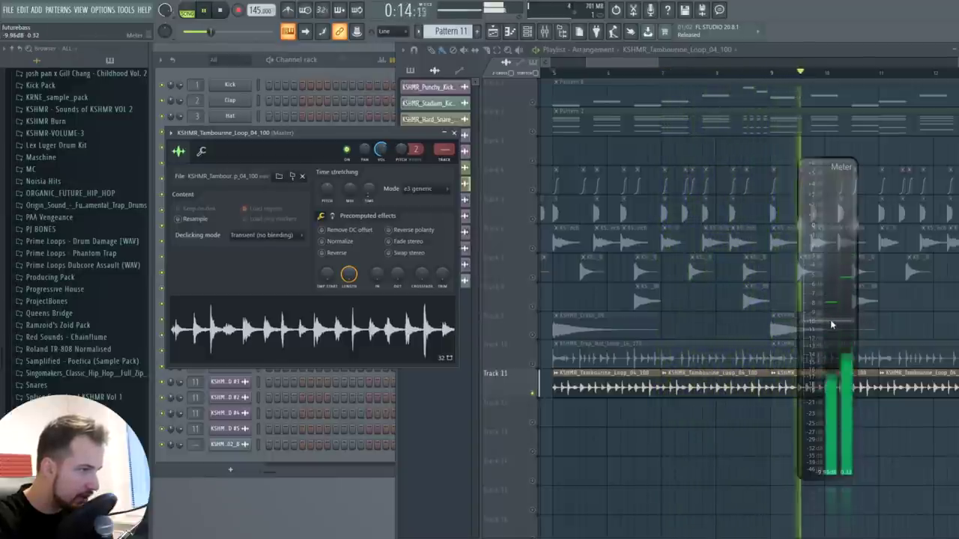
{"action": "key", "text": "space"}
{"action": "left_click", "coordinate": [453, 133]}
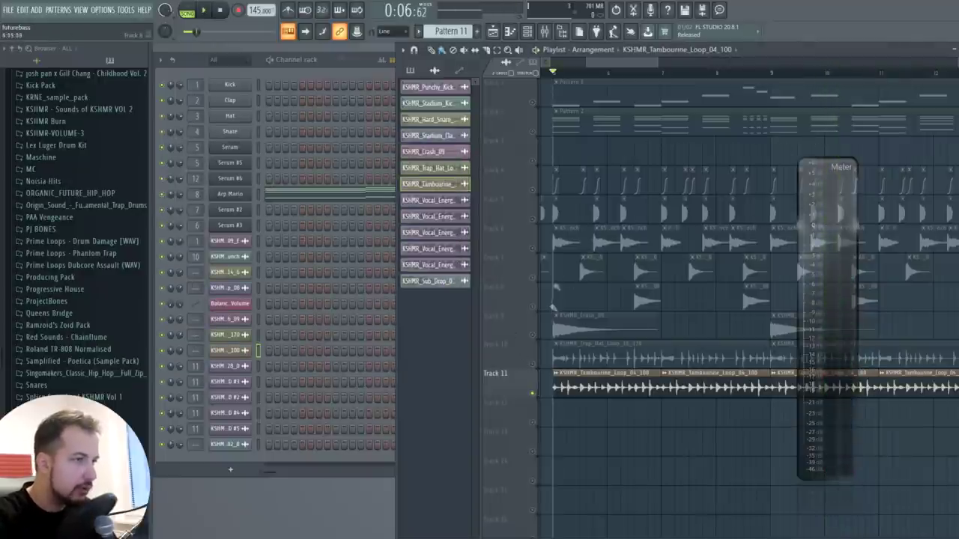
Step: Unmute the drum tracks from Track 5 to Track 11 and play them together
{"action": "mouse_move", "coordinate": [535, 227]}
{"action": "left_mouse_down"}
{"action": "mouse_move", "coordinate": [537, 335]}
{"action": "mouse_move", "coordinate": [513, 335]}
{"action": "left_mouse_up"}
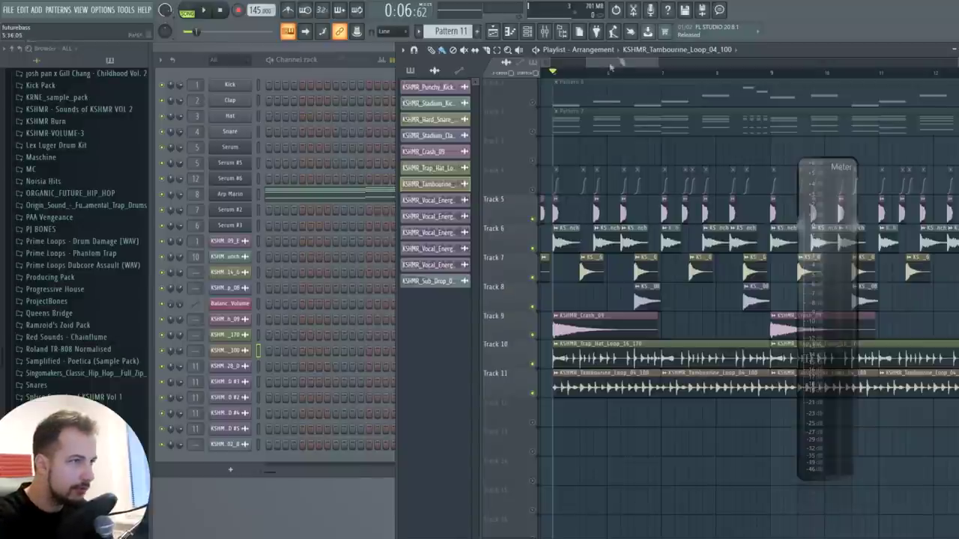
{"action": "key", "text": "space"}
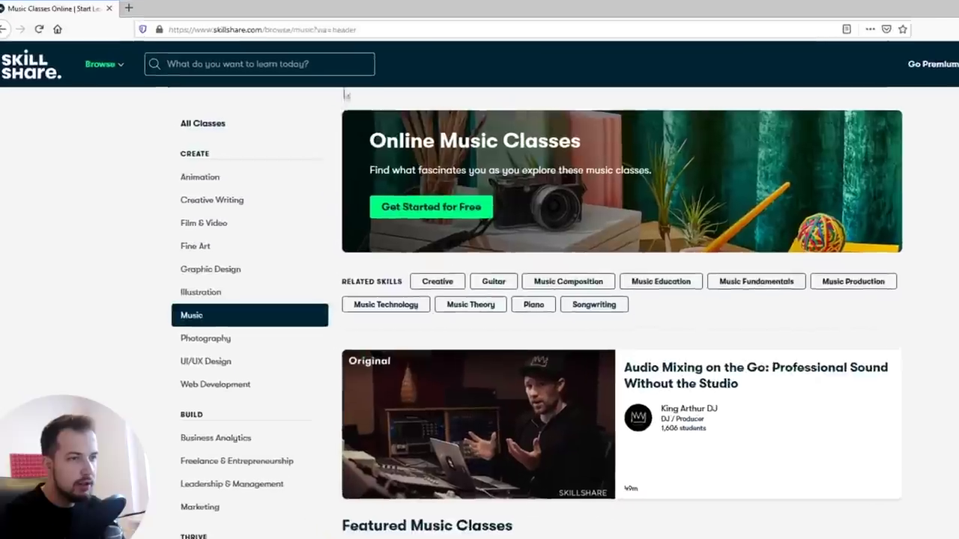
Step: Switch to Skillshare in the browser and search its classes for "fl studio"
{"action": "left_click", "coordinate": [179, 62]}
{"action": "type", "text": "fl studi"}
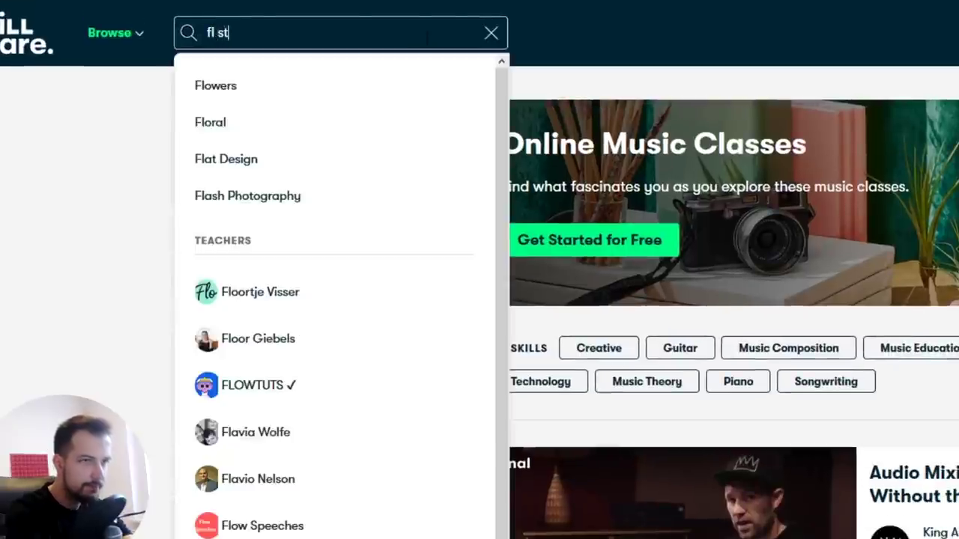
{"action": "type", "text": "o"}
{"action": "key", "text": "Return"}
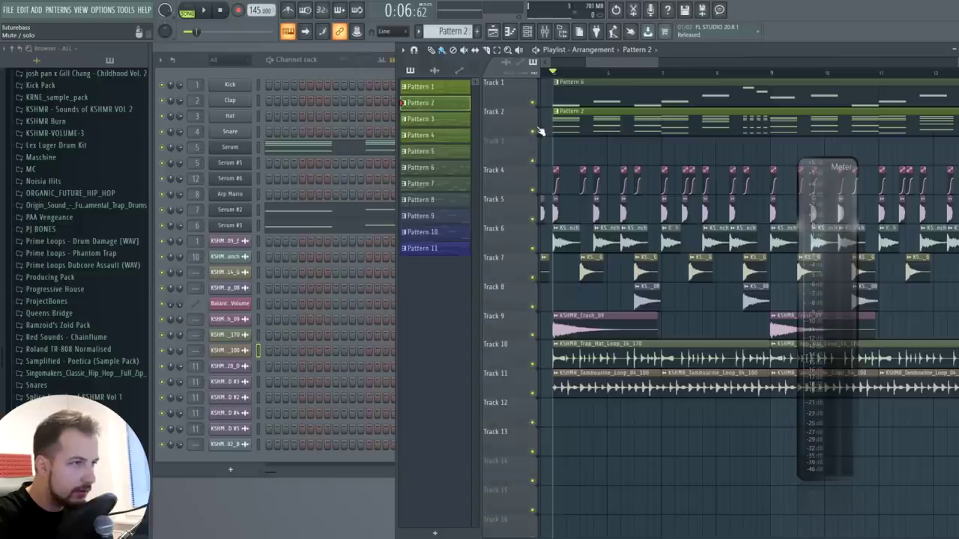
Step: Solo Track 2 and the Serum channel, and play Pattern 2 in pattern mode to check its level on the meter
{"action": "right_click", "coordinate": [540, 132]}
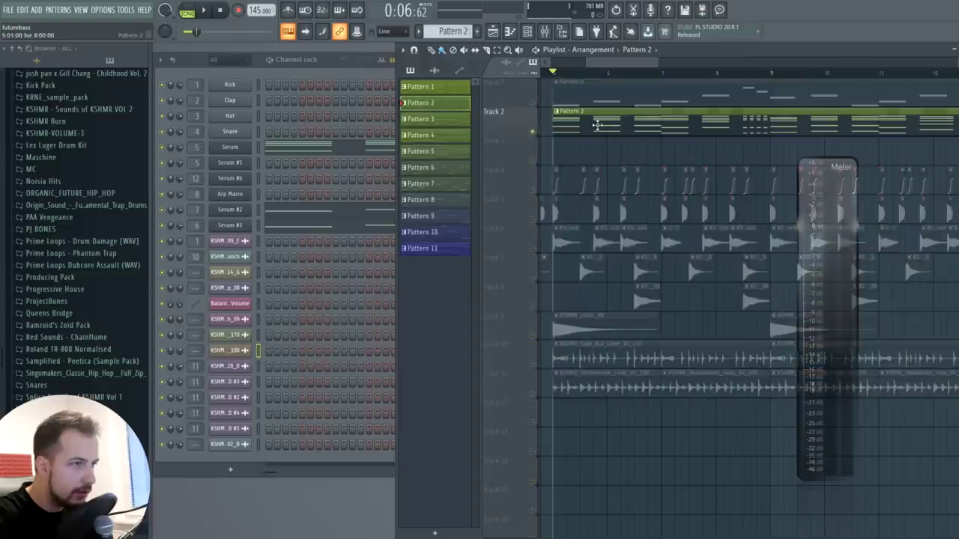
{"action": "left_click", "coordinate": [170, 147]}
{"action": "left_click", "coordinate": [187, 10]}
{"action": "left_click", "coordinate": [207, 11]}
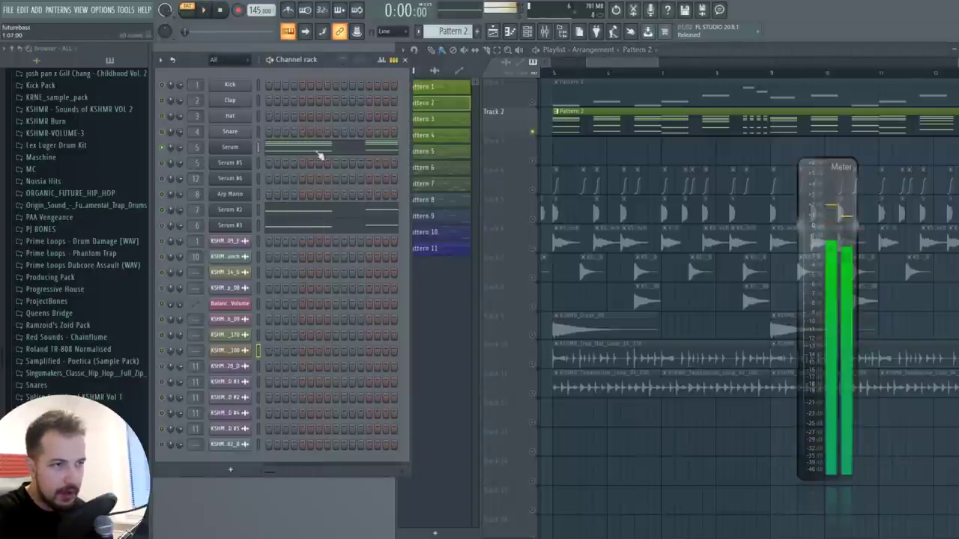
{"action": "key", "text": "space"}
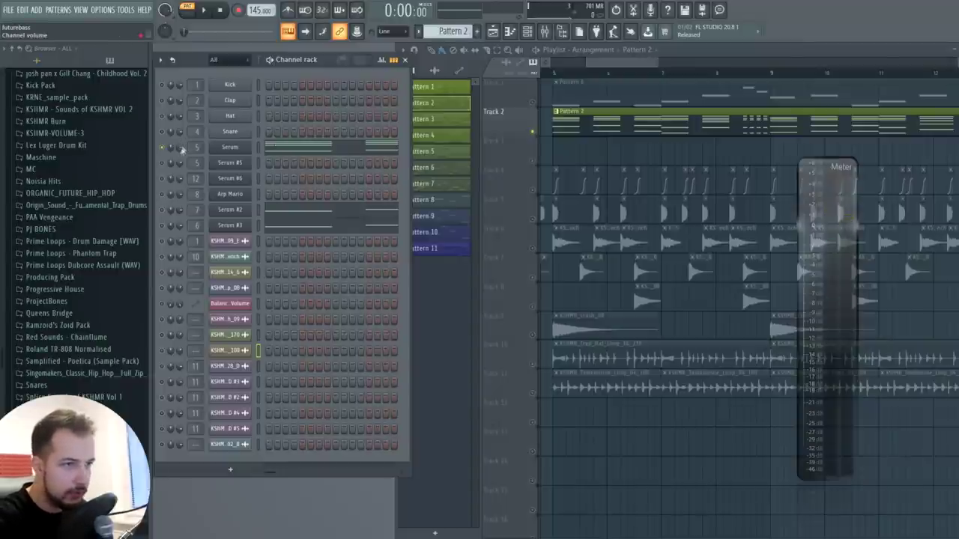
Step: Lower the MAIN CHORDS mixer track's fader until the Serum chords peak at about -6 dB during playback
{"action": "key", "text": "F9"}
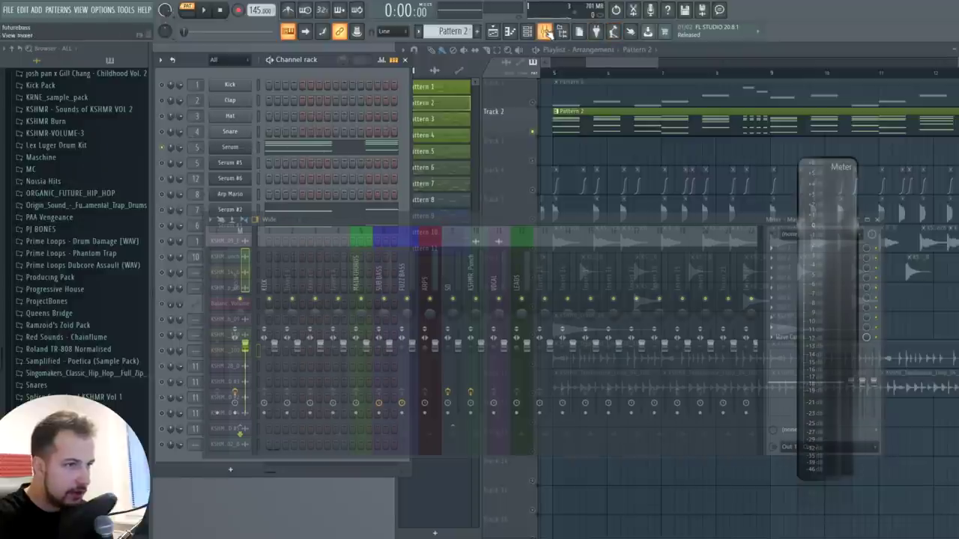
{"action": "key", "text": "space"}
{"action": "key", "text": "space"}
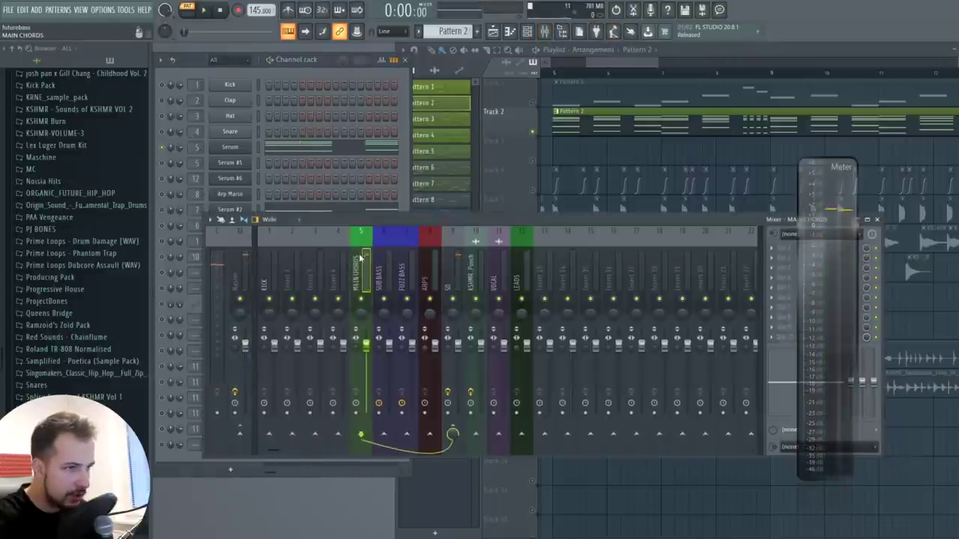
{"action": "left_click", "coordinate": [187, 146]}
{"action": "key", "text": "F9"}
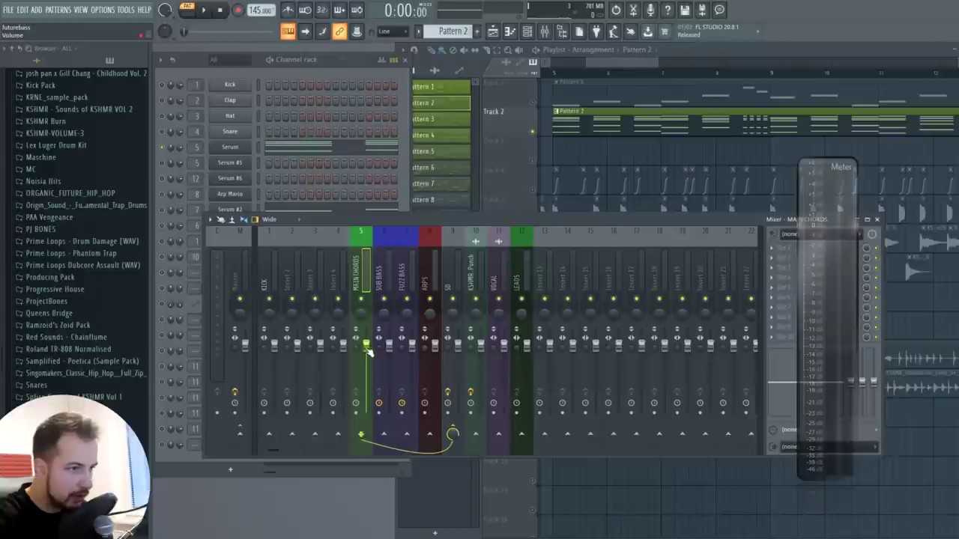
{"action": "key", "text": "space"}
{"action": "left_click_drag", "start_coordinate": [366, 350], "coordinate": [367, 366]}
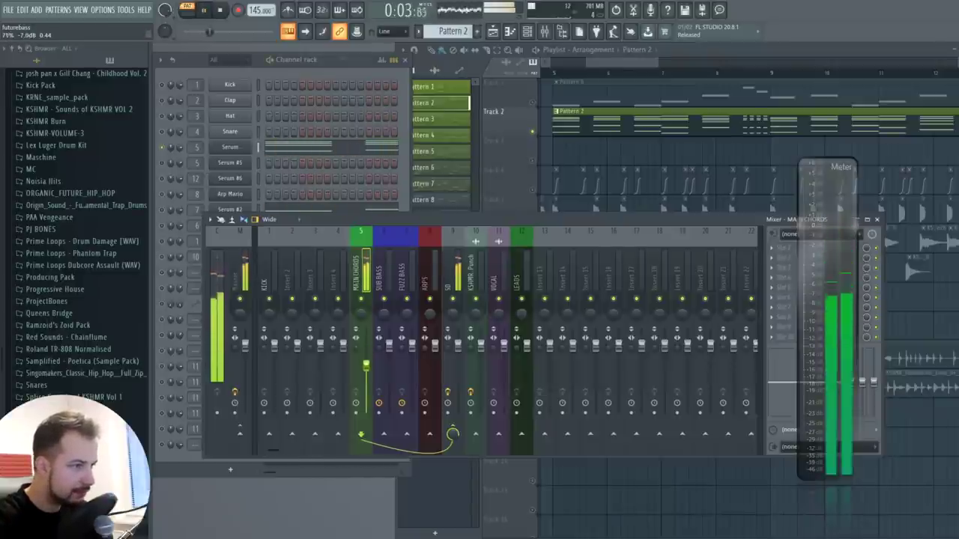
{"action": "key", "text": "space"}
{"action": "key", "text": "space"}
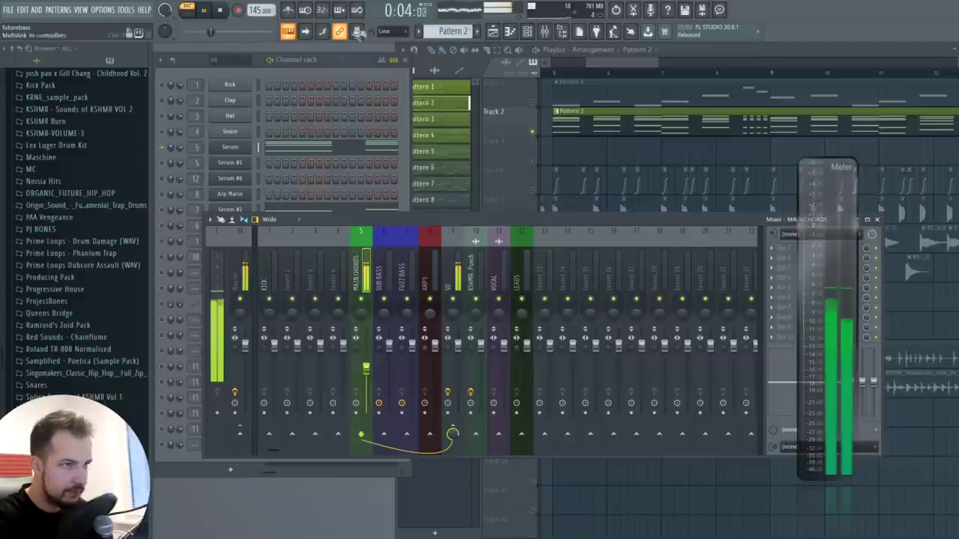
{"action": "key", "text": "space"}
Step: Solo the Serum #2 channel and lower the FUZZ BASS mixer fader until it peaks between -5 and -6 dB
{"action": "left_click", "coordinate": [168, 216]}
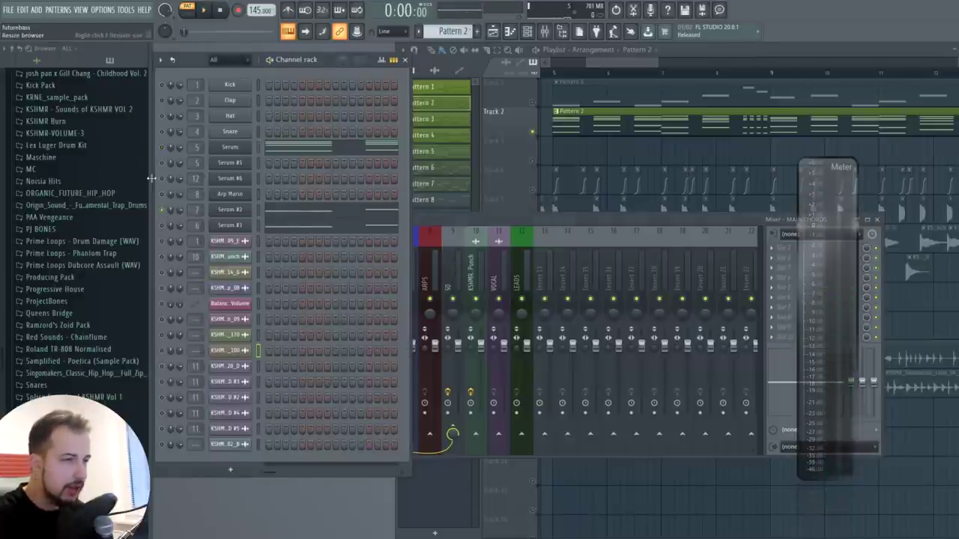
{"action": "left_click", "coordinate": [527, 229]}
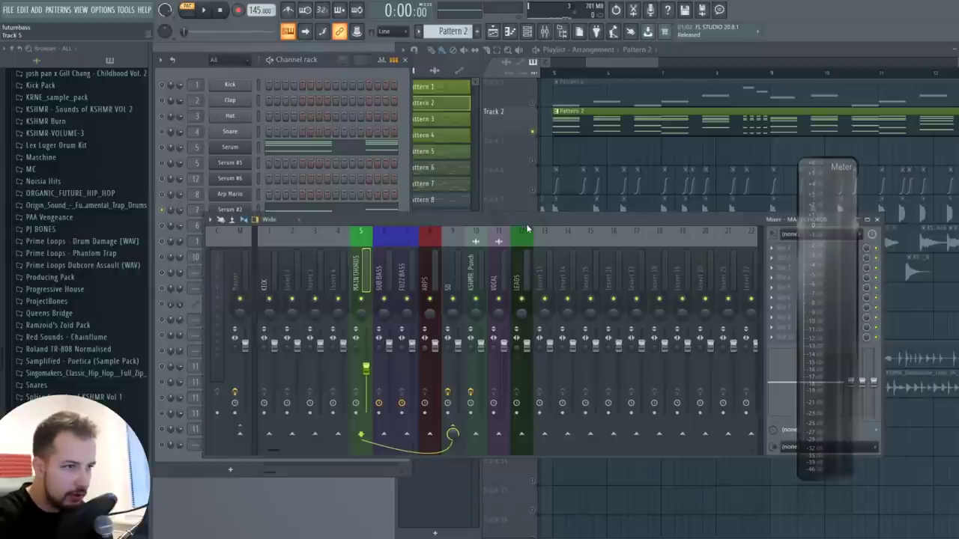
{"action": "left_click", "coordinate": [205, 10]}
{"action": "left_click", "coordinate": [413, 347]}
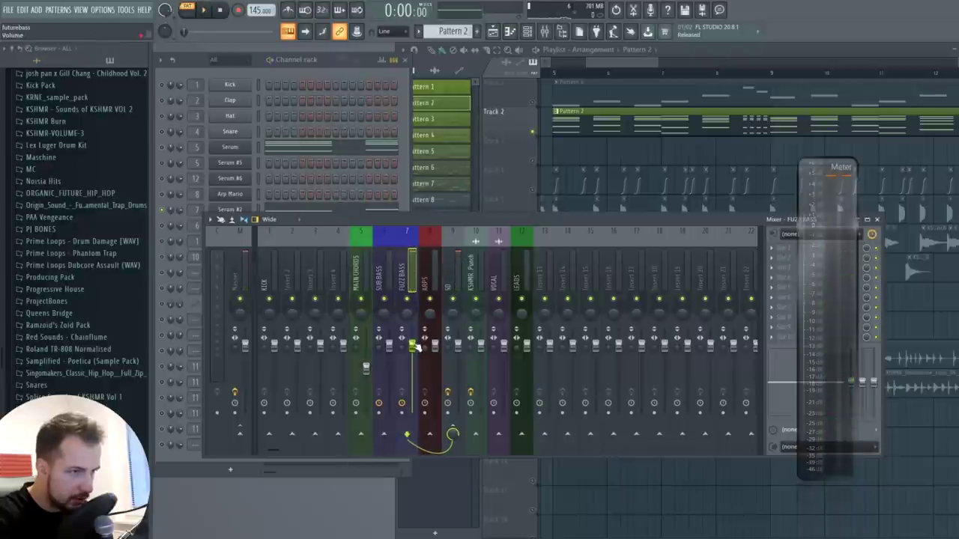
{"action": "key", "text": "space"}
{"action": "left_click_drag", "start_coordinate": [412, 365], "coordinate": [412, 373]}
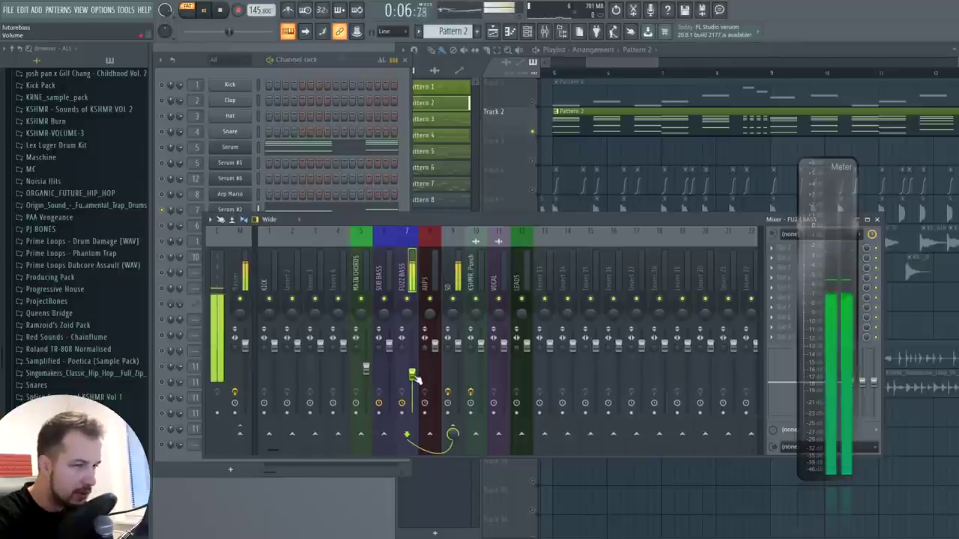
{"action": "key", "text": "space"}
Step: Solo the Serum #3 channel, check the SUB BASS mixer track's level during playback, and close the mixer
{"action": "left_click", "coordinate": [328, 60]}
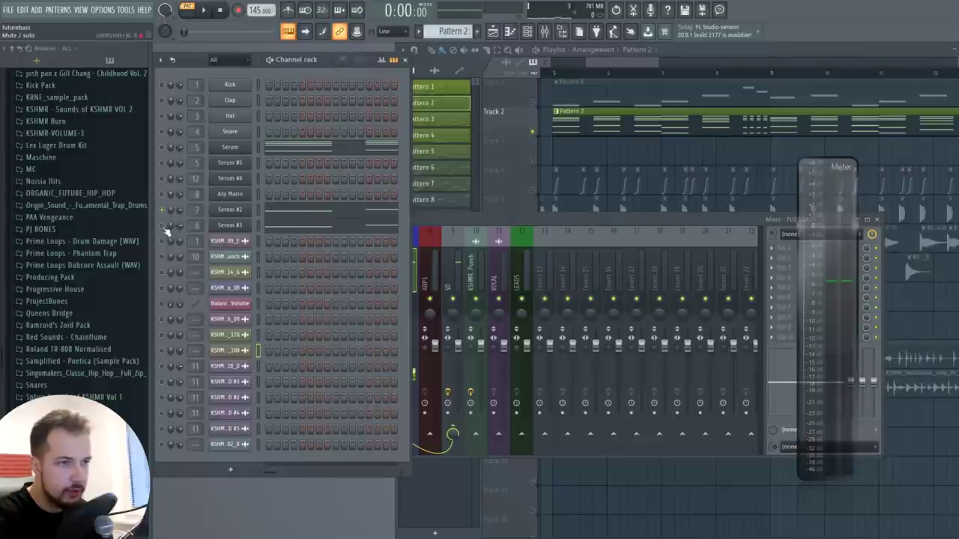
{"action": "left_click", "coordinate": [463, 227]}
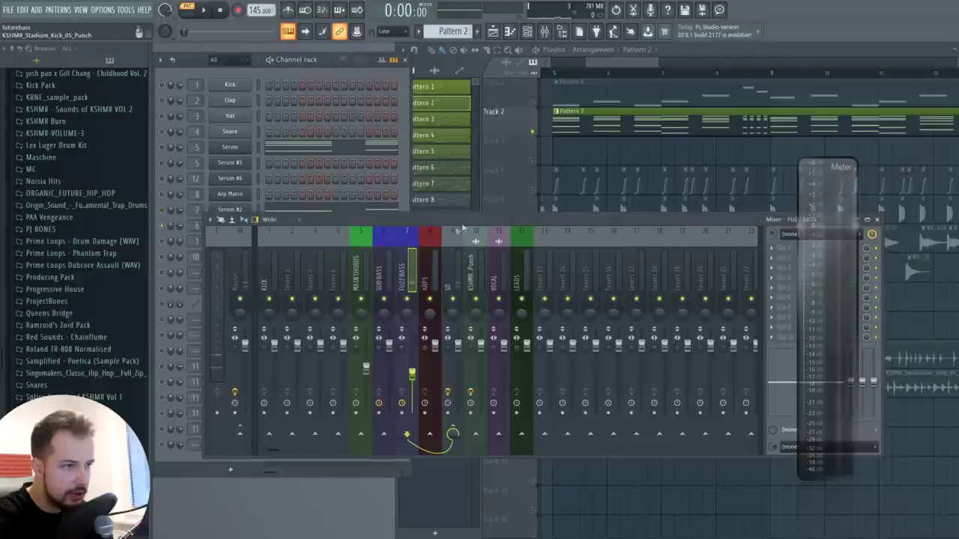
{"action": "left_click", "coordinate": [388, 262]}
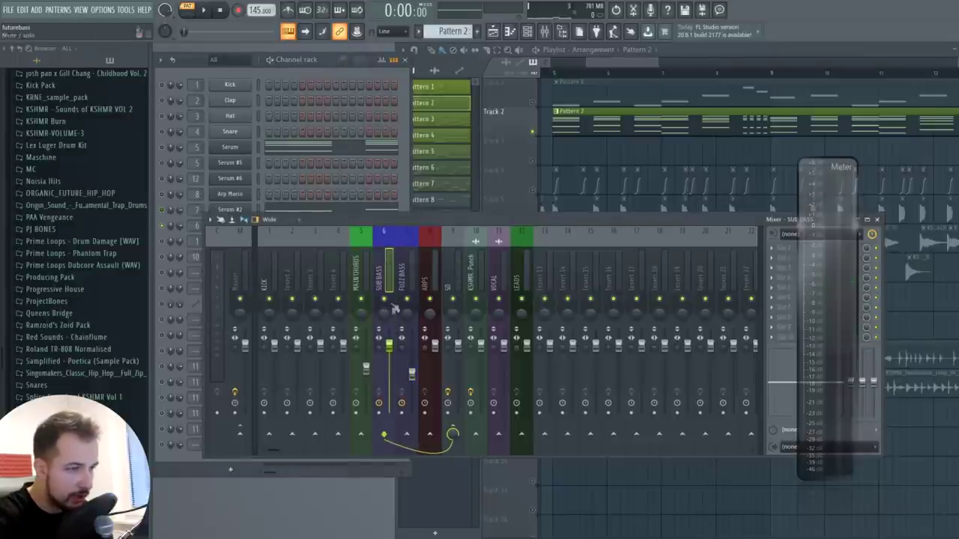
{"action": "key", "text": "space"}
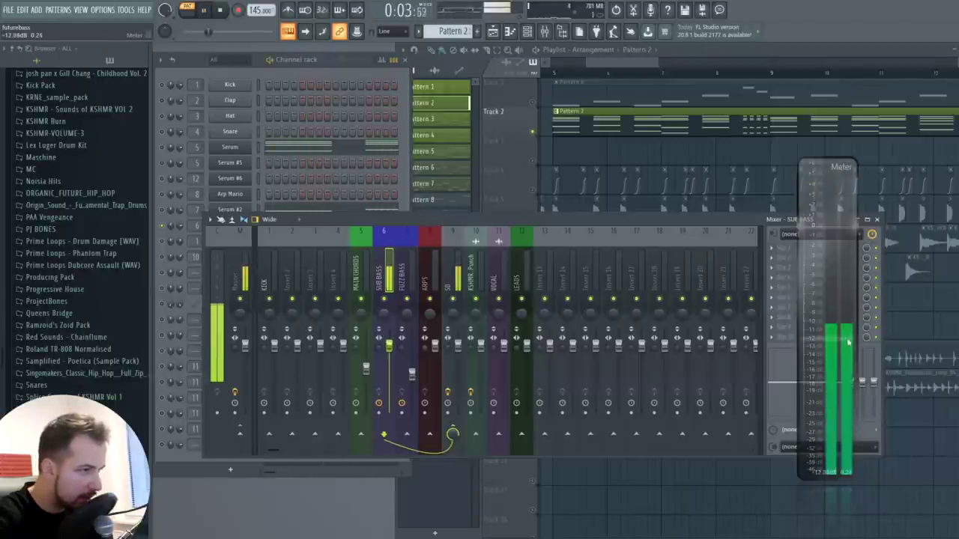
{"action": "left_click", "coordinate": [876, 219]}
{"action": "key", "text": "space"}
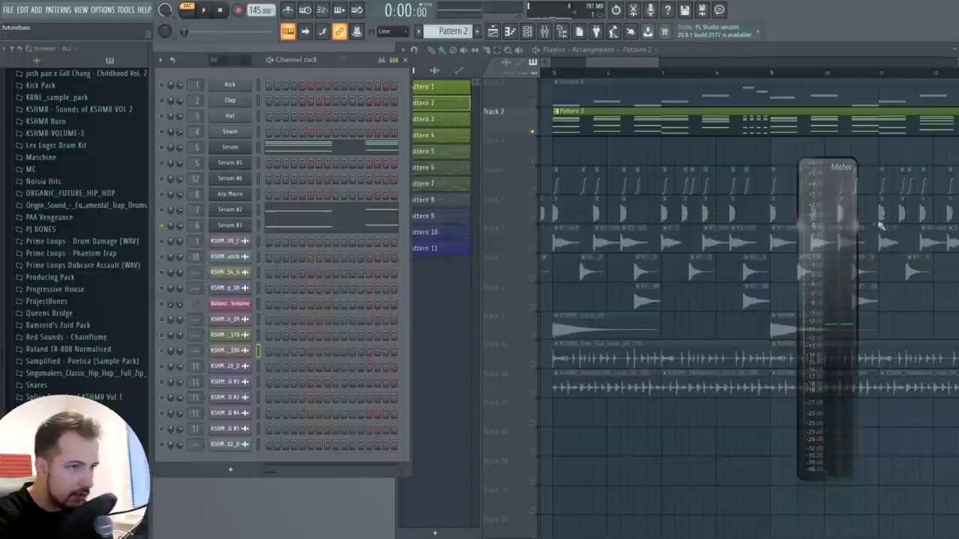
Step: Solo the Arp Mario channel in Pattern 11 and lower the ARPS mixer fader to about 95% during playback
{"action": "left_click_drag", "start_coordinate": [575, 80], "coordinate": [674, 71]}
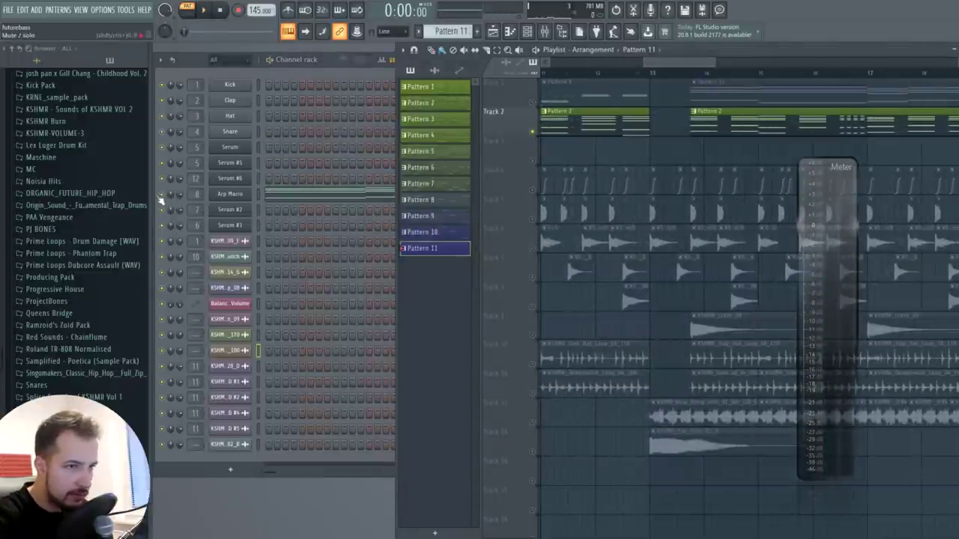
{"action": "left_click", "coordinate": [213, 59]}
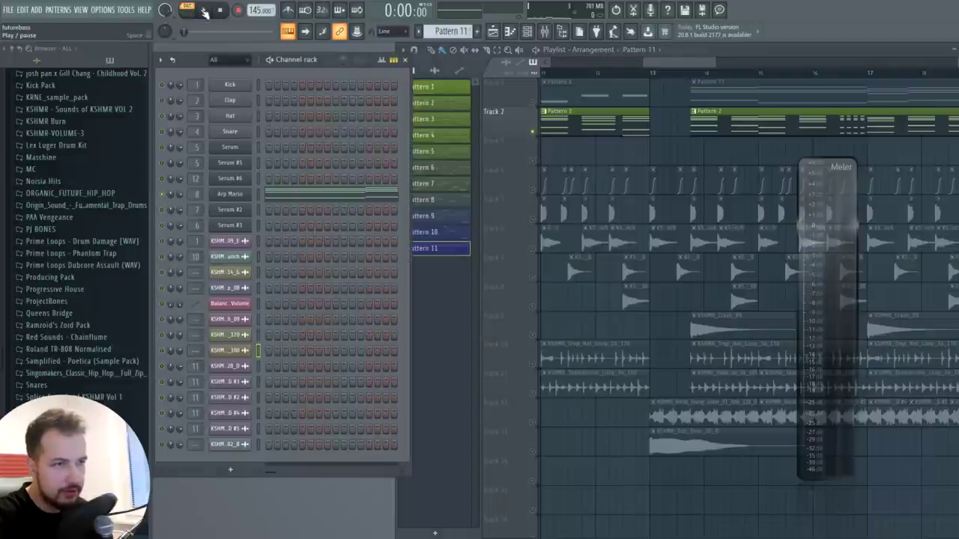
{"action": "left_click", "coordinate": [205, 12]}
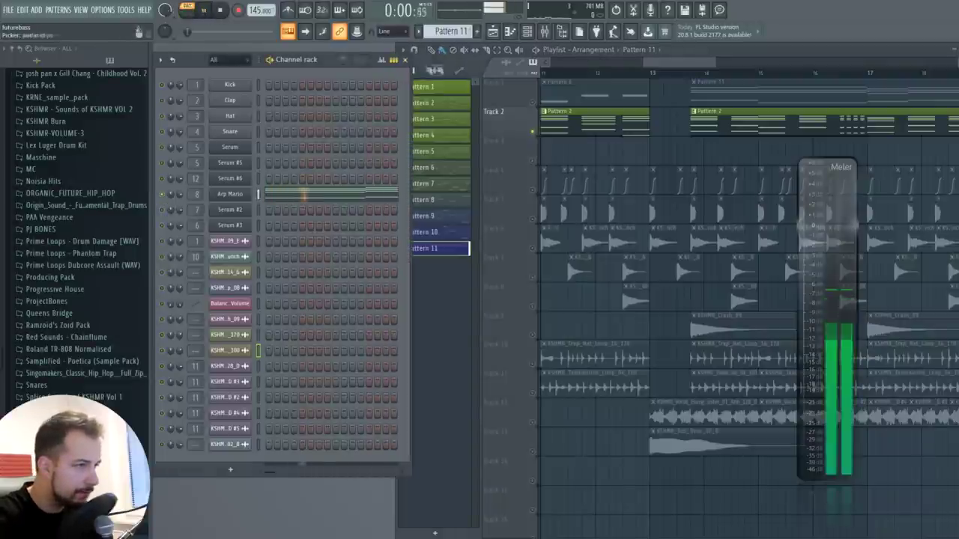
{"action": "left_click", "coordinate": [547, 33]}
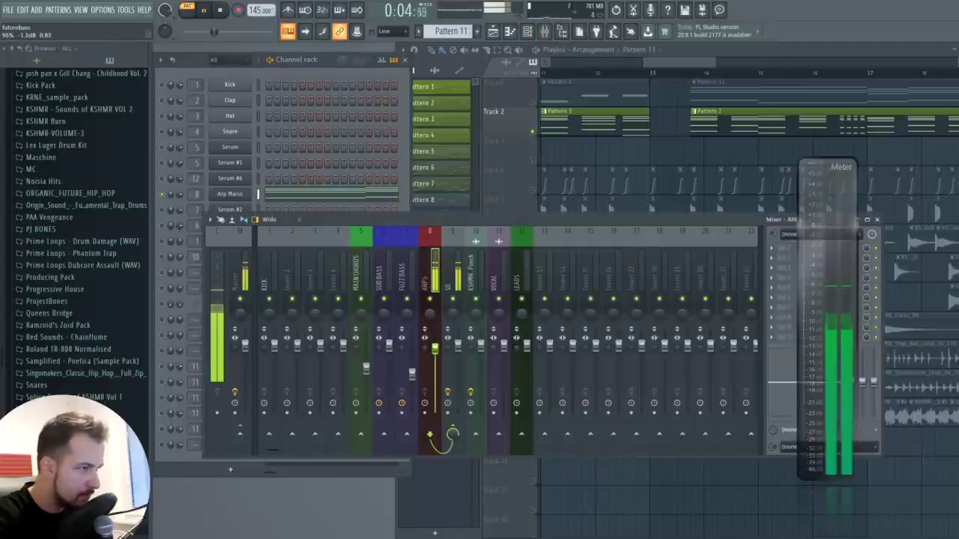
{"action": "left_click_drag", "start_coordinate": [437, 352], "coordinate": [439, 354]}
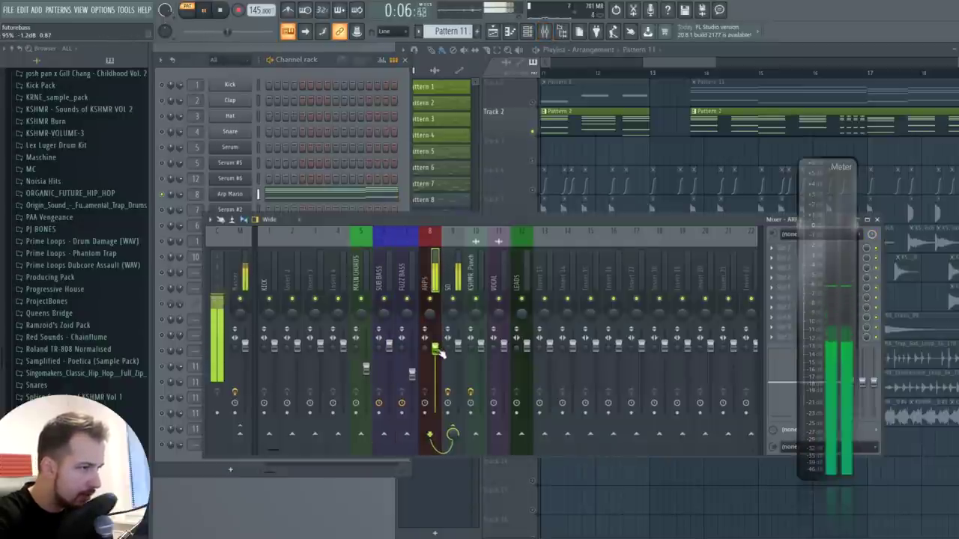
{"action": "left_click", "coordinate": [877, 219]}
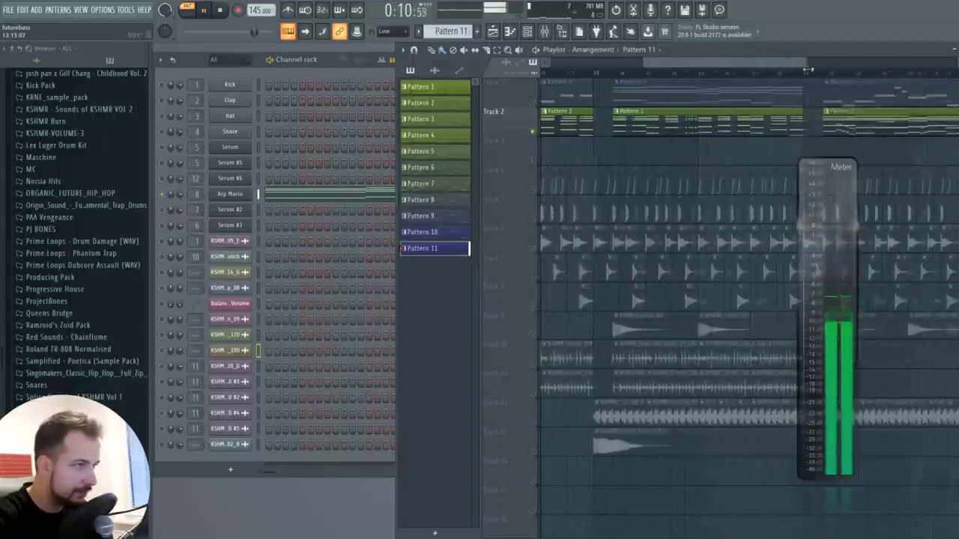
{"action": "key", "text": "space"}
Step: Enable the Serum #6 channel and check the LEADS mixer track's level while Pattern 7 plays, closing the mixer when done
{"action": "left_click", "coordinate": [761, 75]}
{"action": "left_click", "coordinate": [779, 82]}
{"action": "left_click", "coordinate": [161, 178]}
{"action": "key", "text": "space"}
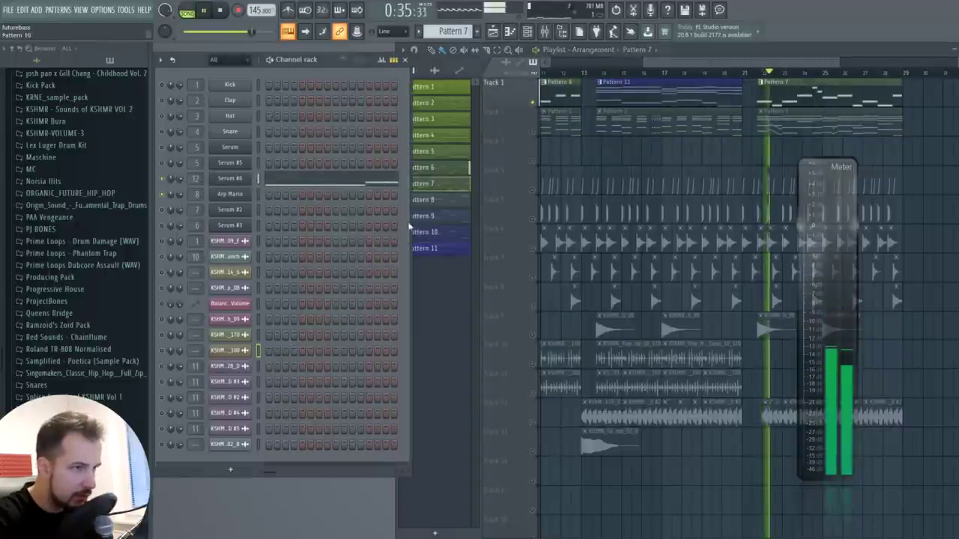
{"action": "key", "text": "F9"}
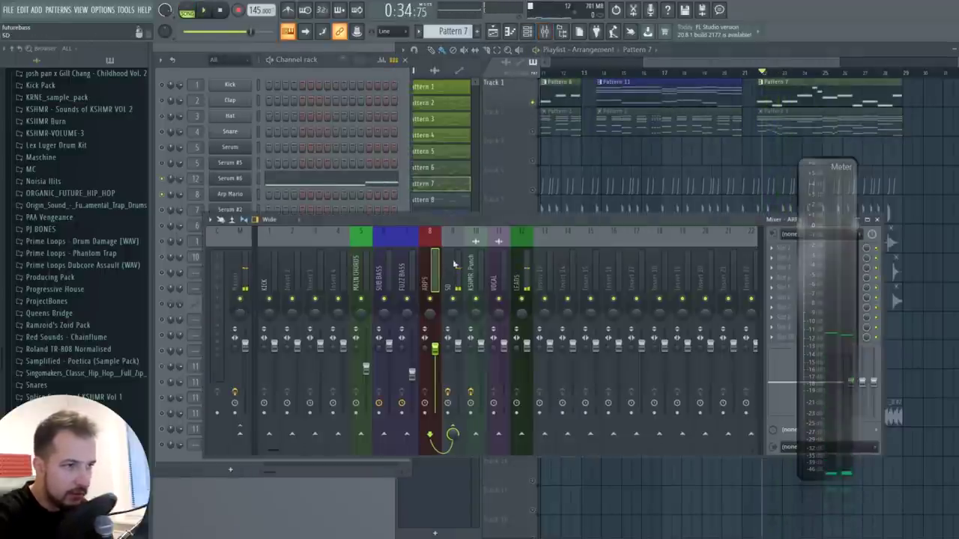
{"action": "left_click", "coordinate": [523, 276]}
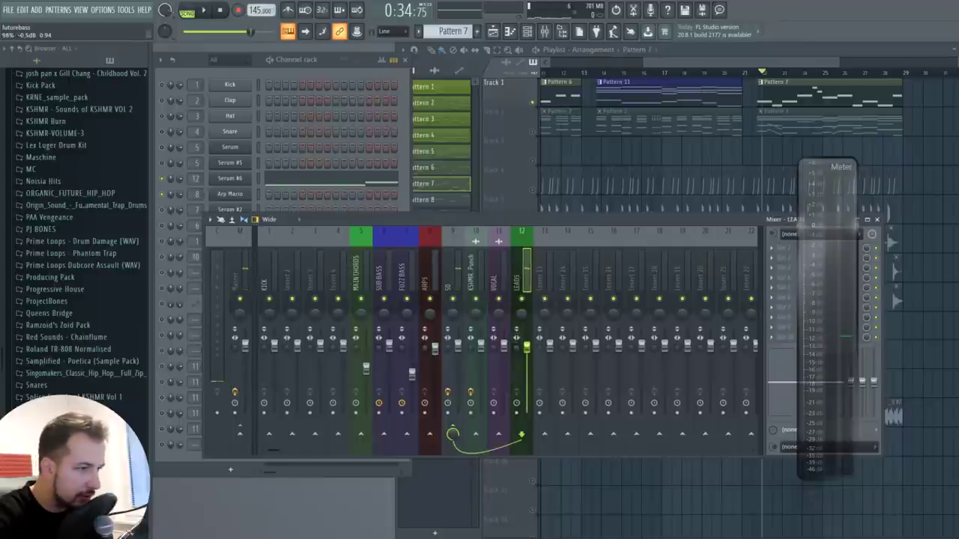
{"action": "right_click", "coordinate": [529, 350]}
{"action": "key", "text": "Escape"}
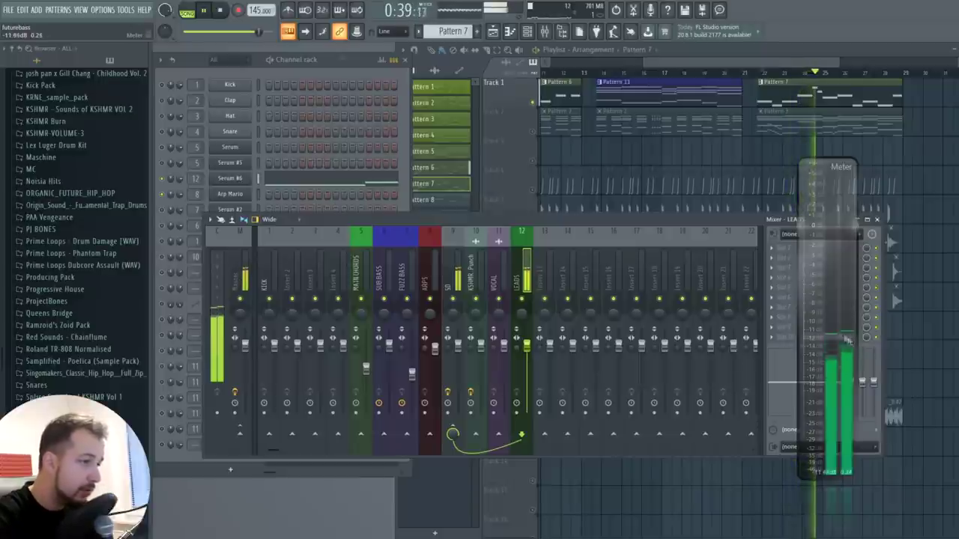
{"action": "key", "text": "space"}
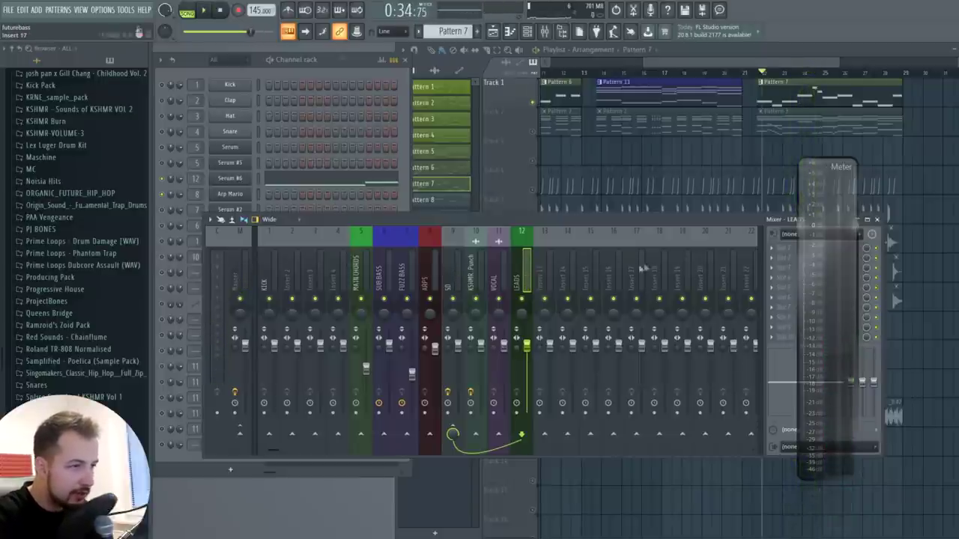
{"action": "left_click", "coordinate": [878, 220]}
Step: Move the peak meter off the clips and play the full arrangement from just before bar 5 and from bar 13 to check levels
{"action": "left_click_drag", "start_coordinate": [830, 208], "coordinate": [931, 189]}
{"action": "left_click", "coordinate": [641, 69]}
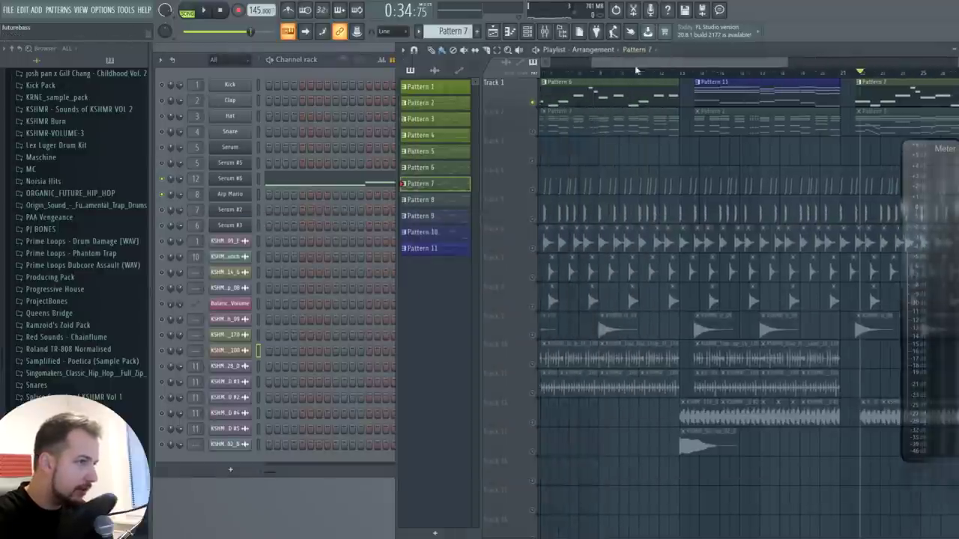
{"action": "left_click_drag", "start_coordinate": [641, 69], "coordinate": [611, 77]}
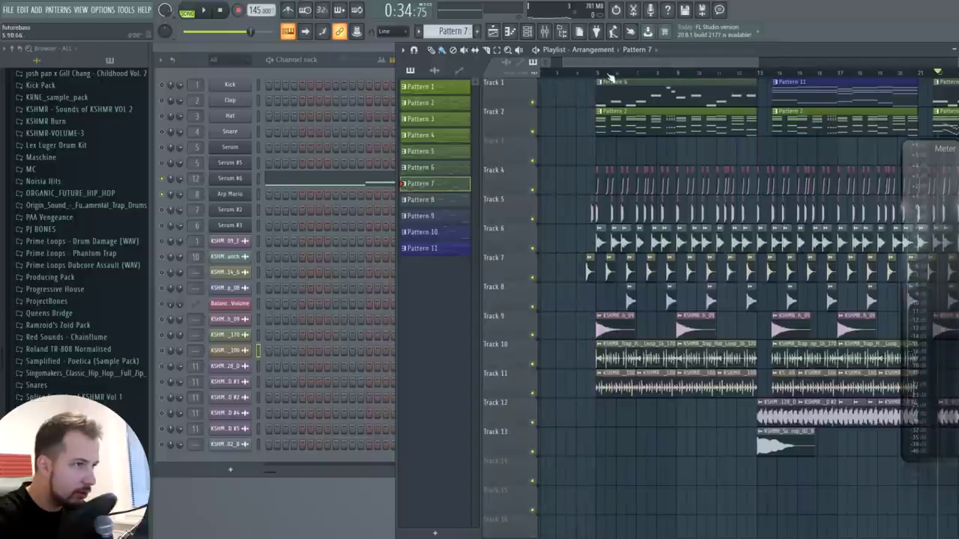
{"action": "left_click", "coordinate": [589, 75]}
{"action": "key", "text": "space"}
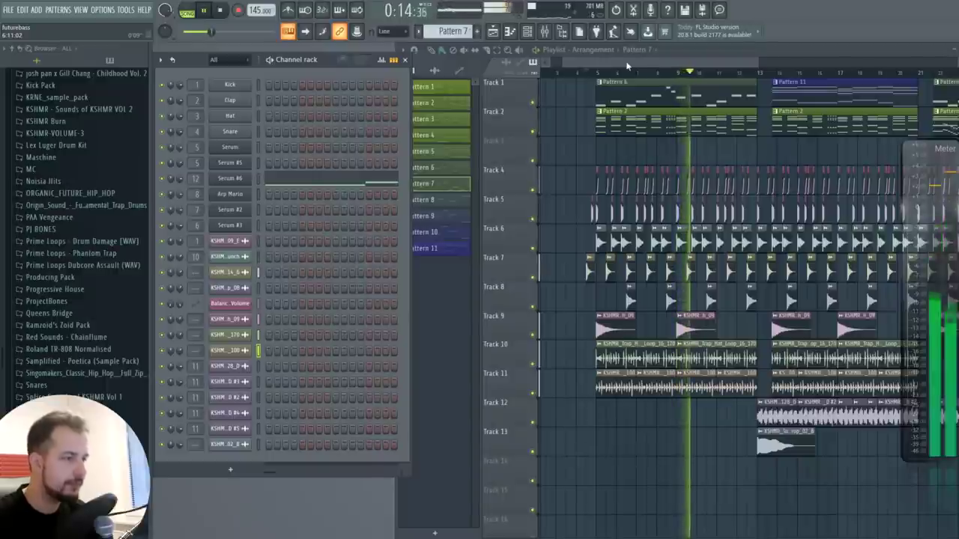
{"action": "left_click", "coordinate": [760, 73]}
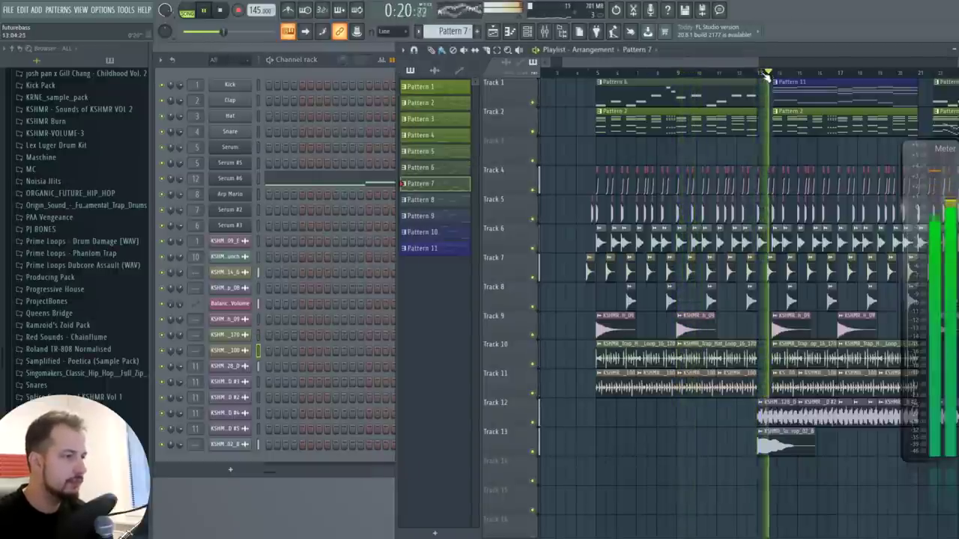
{"action": "key", "text": "space"}
Step: Solo the KSHMR_Vocal_Energy_Booster clips on Track 12 and lower the VOCAL mixer fader to slightly below 70% during playback
{"action": "double_click", "coordinate": [794, 412]}
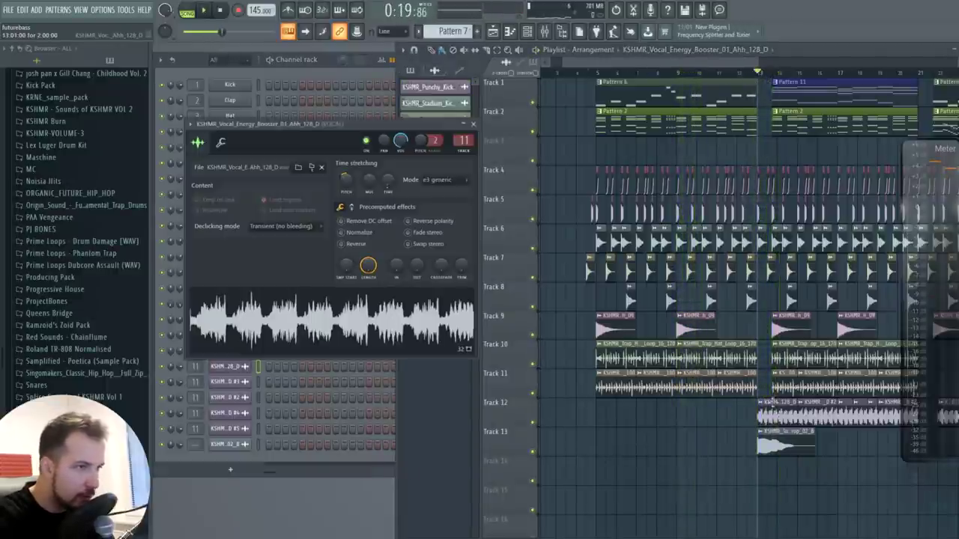
{"action": "key", "text": "F9"}
{"action": "left_click", "coordinate": [796, 46]}
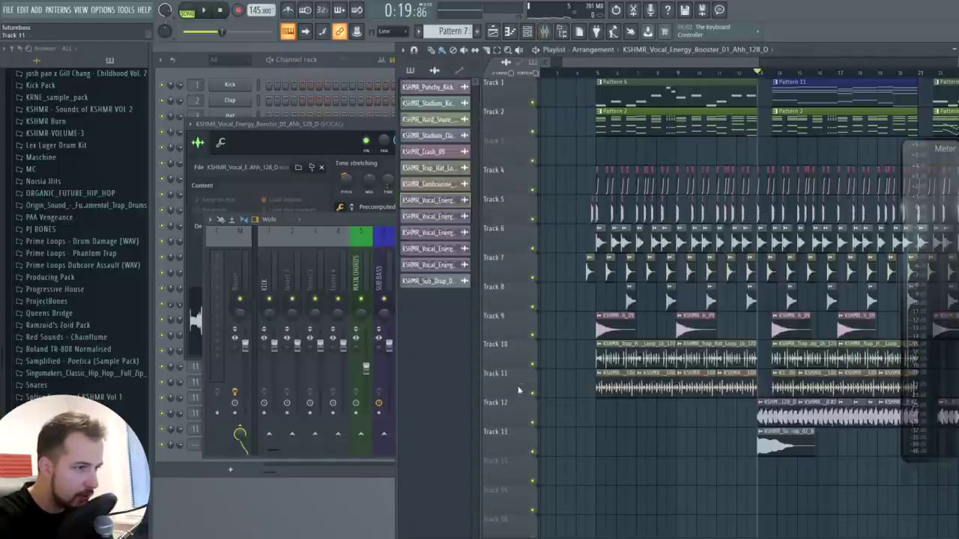
{"action": "key", "text": "space"}
{"action": "key", "text": "F9"}
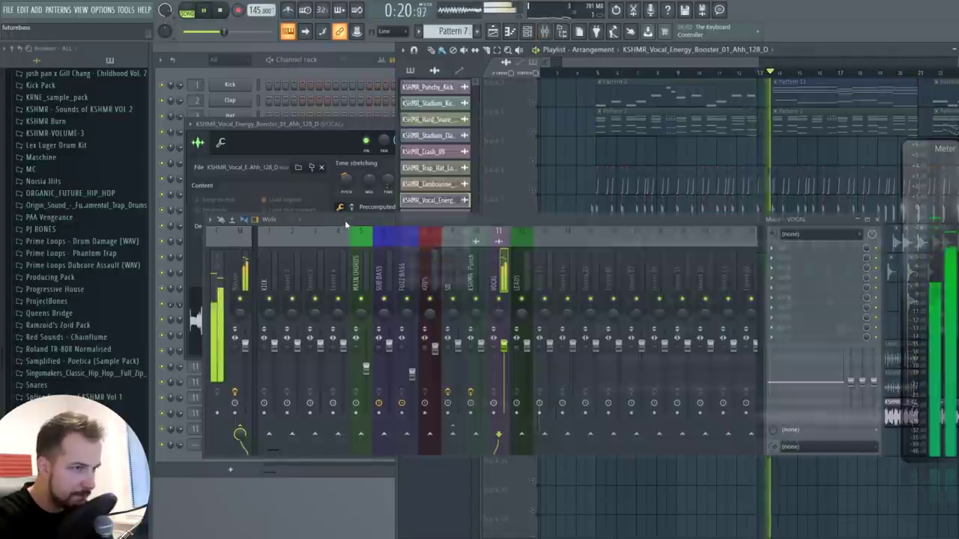
{"action": "key", "text": "space"}
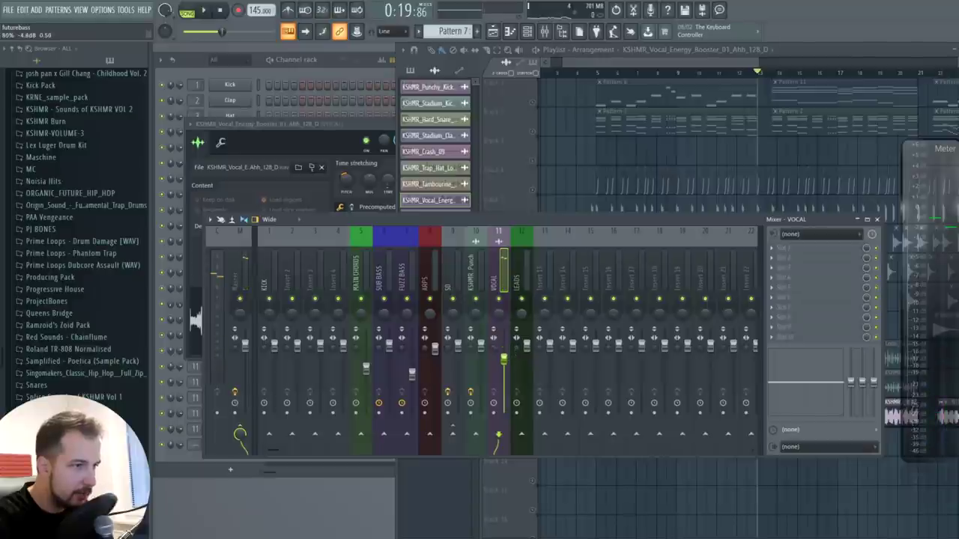
{"action": "key", "text": "space"}
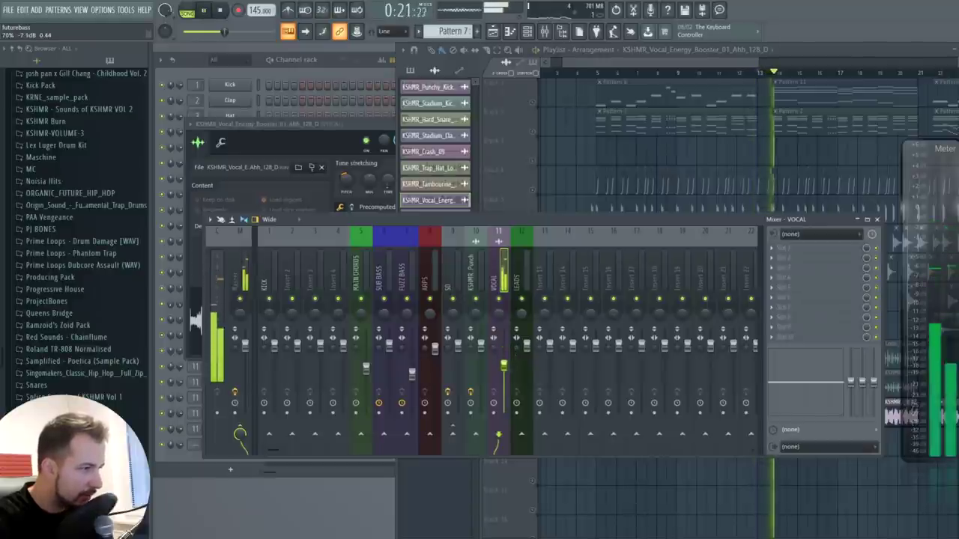
{"action": "left_click_drag", "start_coordinate": [504, 365], "coordinate": [505, 369]}
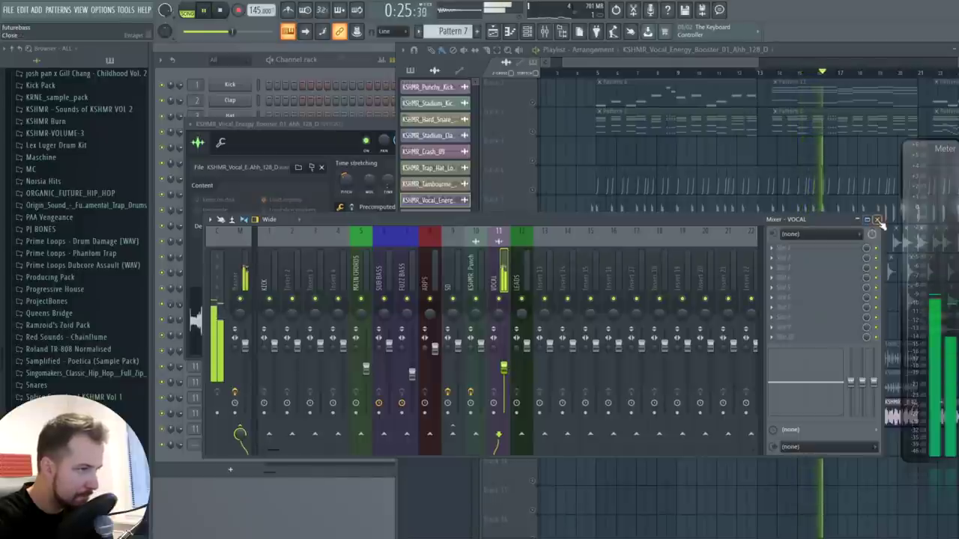
{"action": "key", "text": "F9"}
Step: Play the full arrangement from just before bar 5 to check its overall level, closing the vocal sample's settings
{"action": "key", "text": "space"}
{"action": "left_click", "coordinate": [591, 73]}
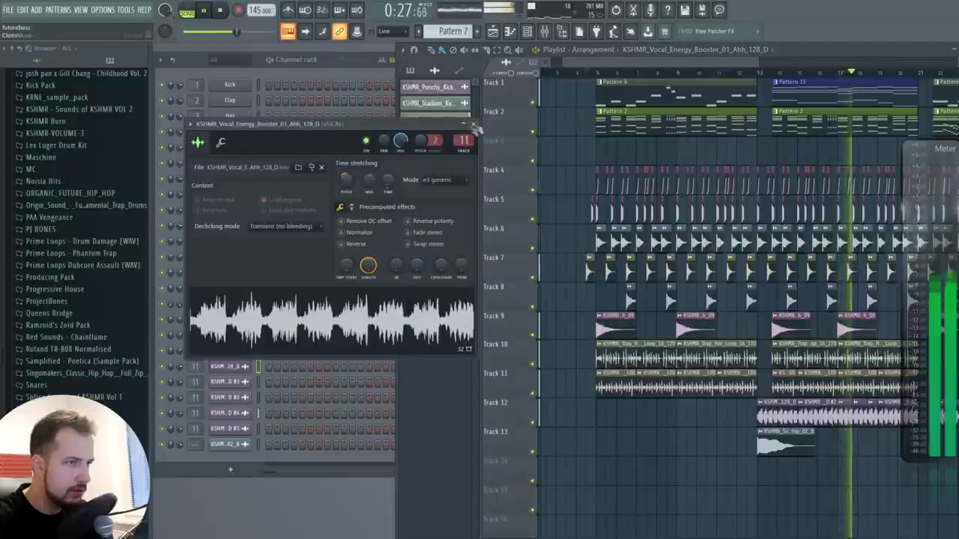
{"action": "left_click", "coordinate": [475, 126]}
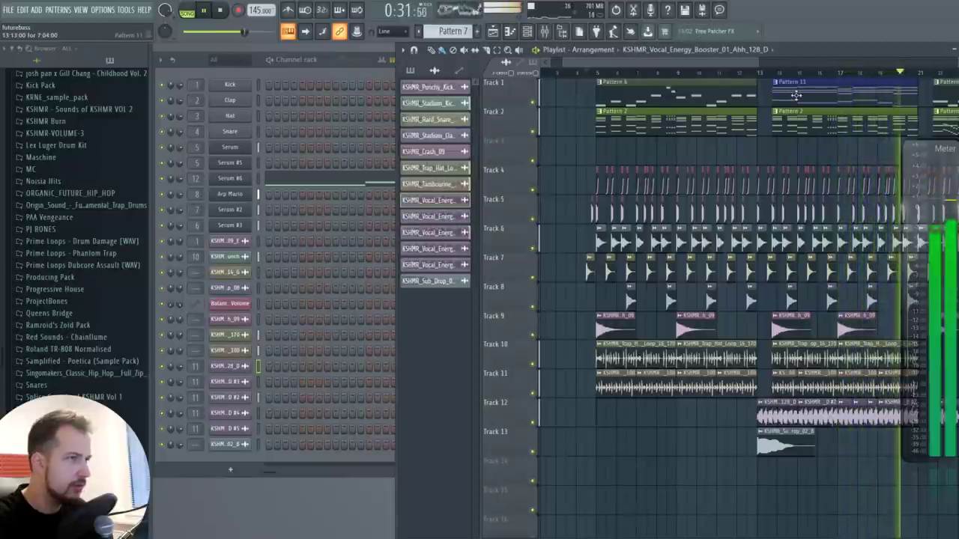
{"action": "key", "text": "space"}
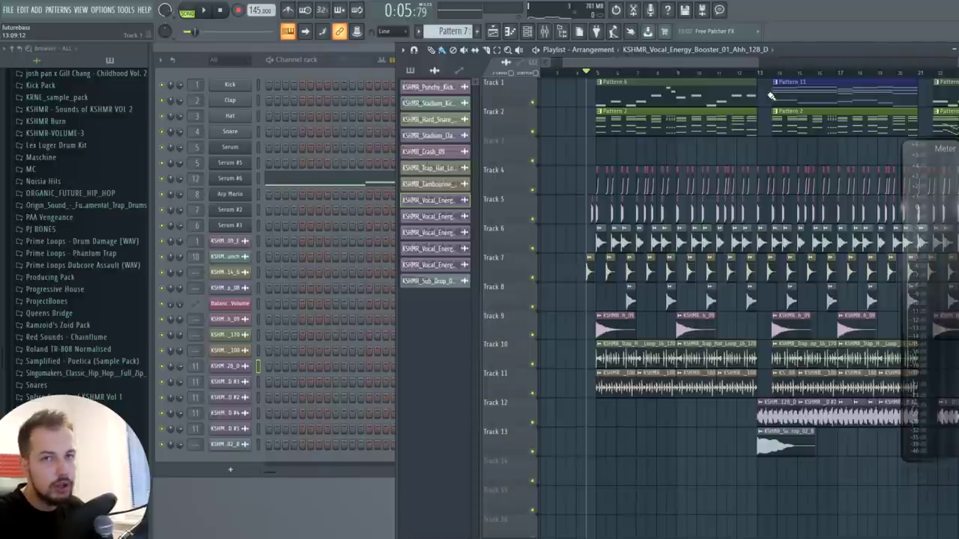
Step: Solo Track 11 and play the tambourine loop from bar 5 to check its level on the meter and in the mixer
{"action": "right_click", "coordinate": [536, 368]}
{"action": "left_click", "coordinate": [533, 395]}
{"action": "left_click", "coordinate": [598, 71]}
{"action": "key", "text": "space"}
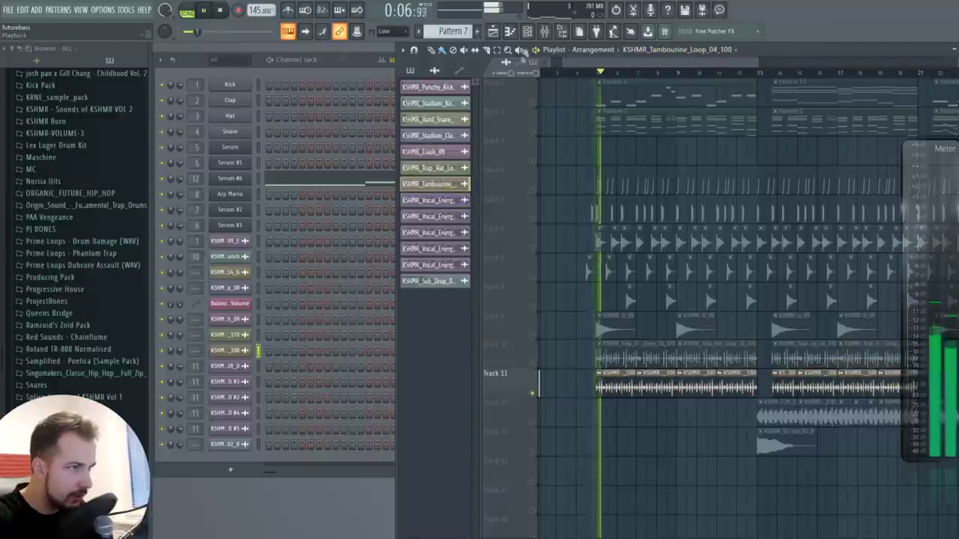
{"action": "key", "text": "F9"}
{"action": "key", "text": "space"}
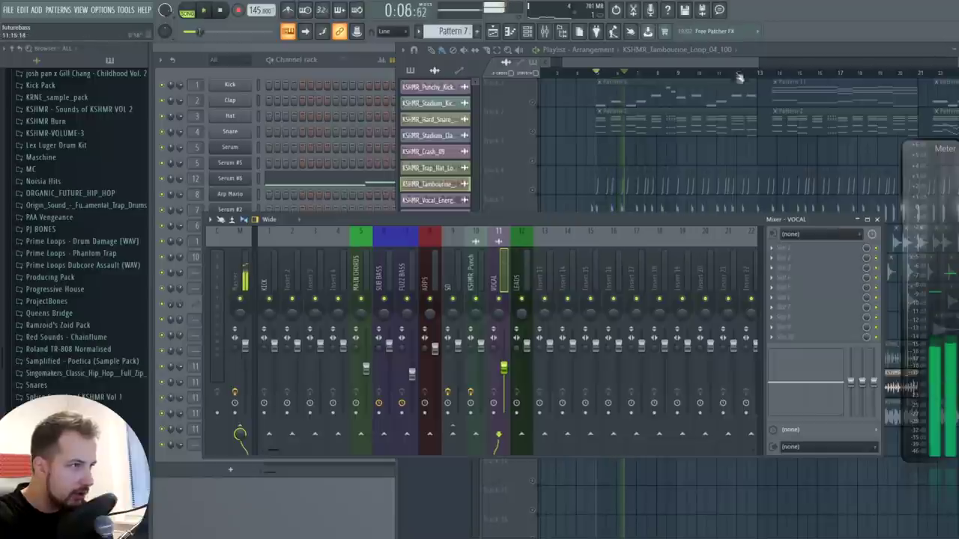
Step: Lower the tambourine loop's sample volume slightly while checking playback, and restore all playlist tracks from solo
{"action": "key", "text": "F5"}
{"action": "double_click", "coordinate": [643, 389]}
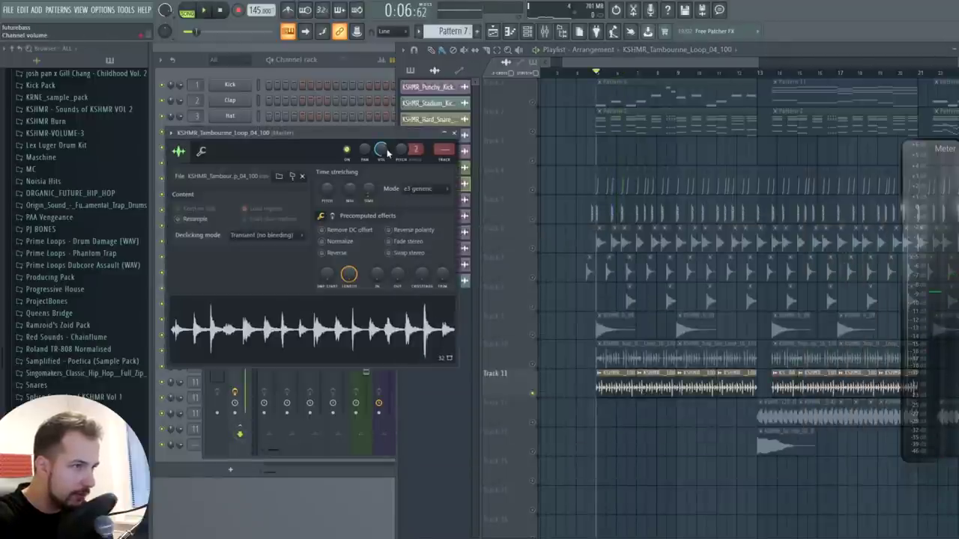
{"action": "key", "text": "space"}
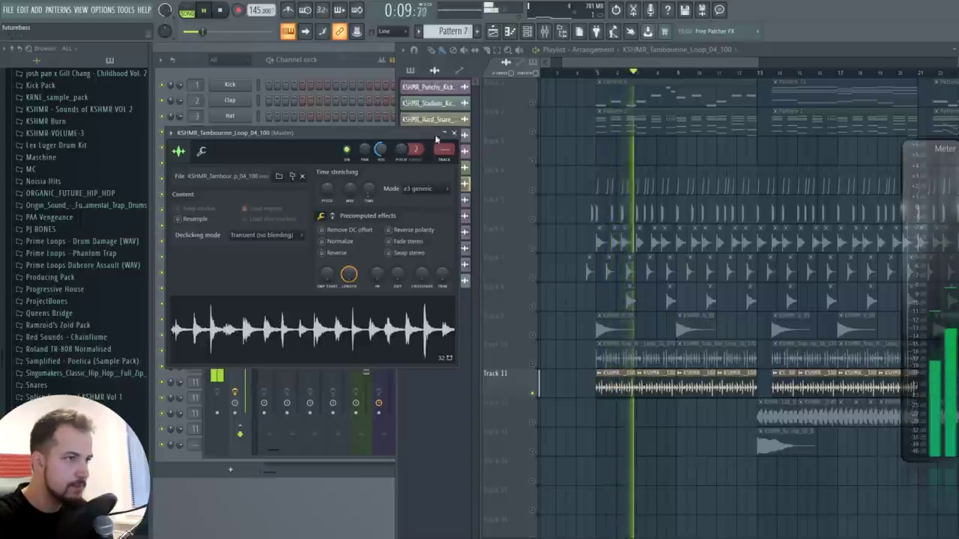
{"action": "left_click", "coordinate": [455, 133]}
{"action": "key", "text": "space"}
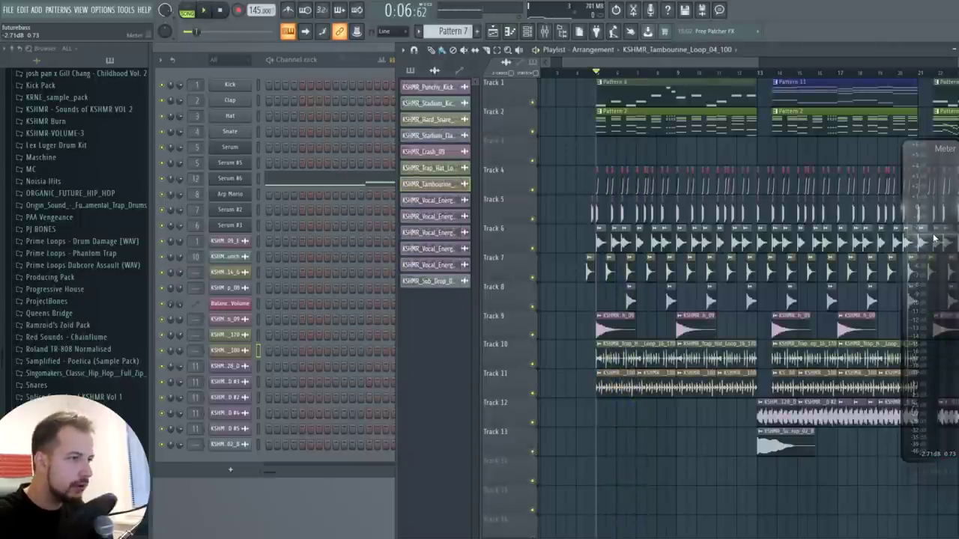
Step: Solo the Serum channel in Pattern 2, play the chords and bring up the MAIN CHORDS mixer track
{"action": "scroll", "coordinate": [654, 72], "scroll_direction": "right", "scroll_amount": 2}
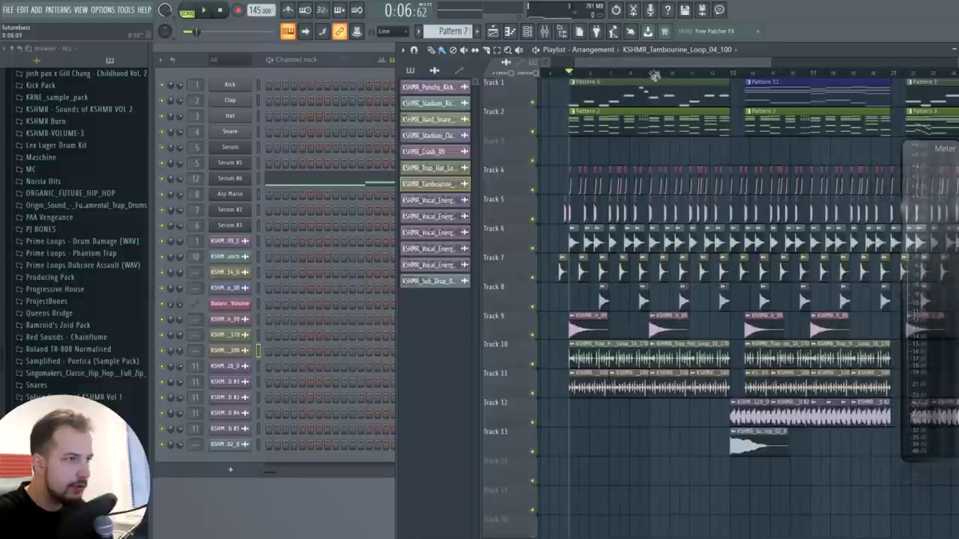
{"action": "left_click", "coordinate": [603, 122]}
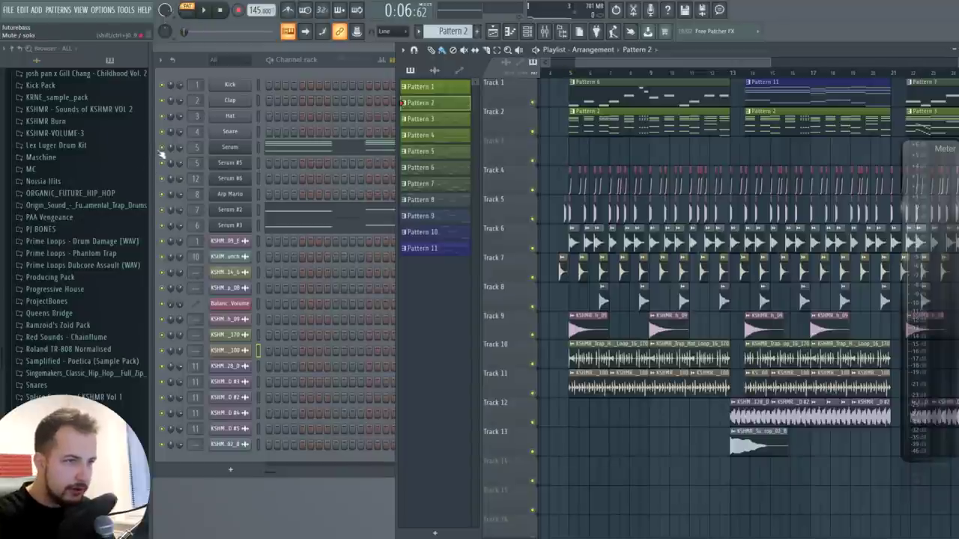
{"action": "left_click", "coordinate": [162, 154]}
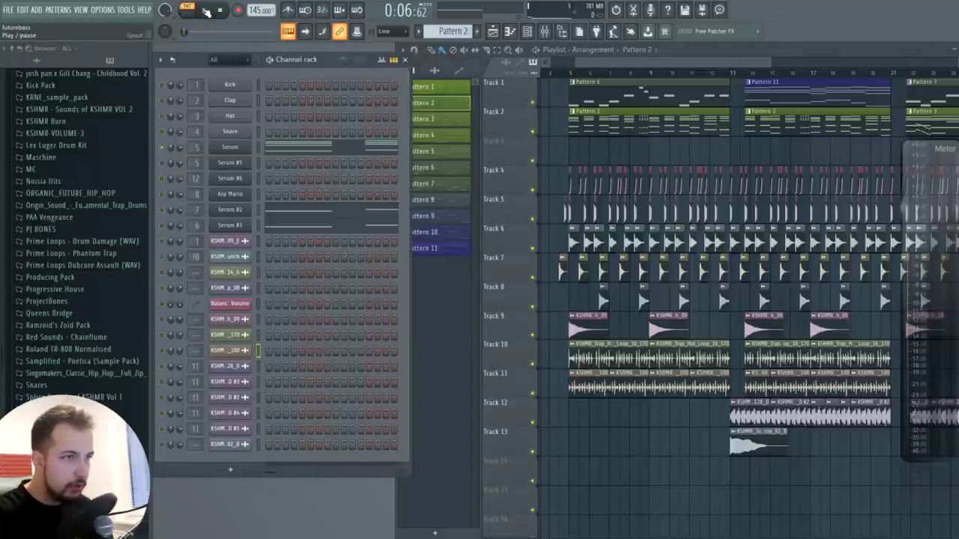
{"action": "left_click", "coordinate": [207, 12]}
{"action": "key", "text": "F9"}
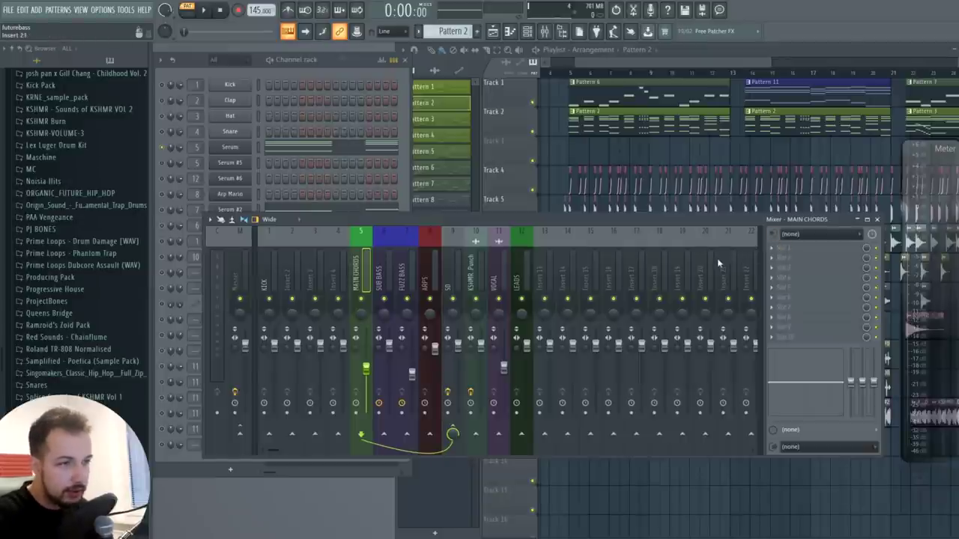
Step: Add Fruity Parametric EQ 2 to the first MAIN CHORDS effect slot with the 40Hz cut preset, raising its cutoff to about 106 Hz
{"action": "left_click", "coordinate": [781, 254]}
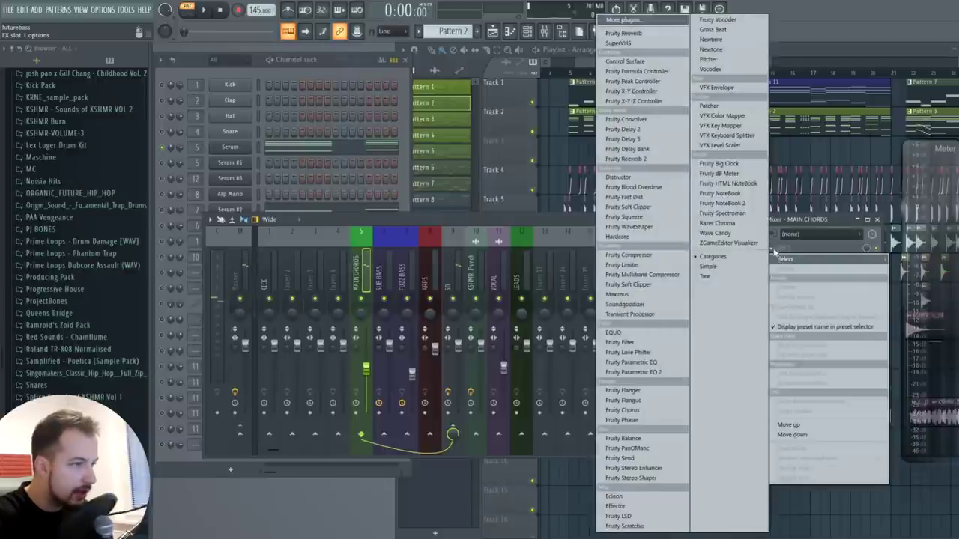
{"action": "left_click", "coordinate": [665, 373]}
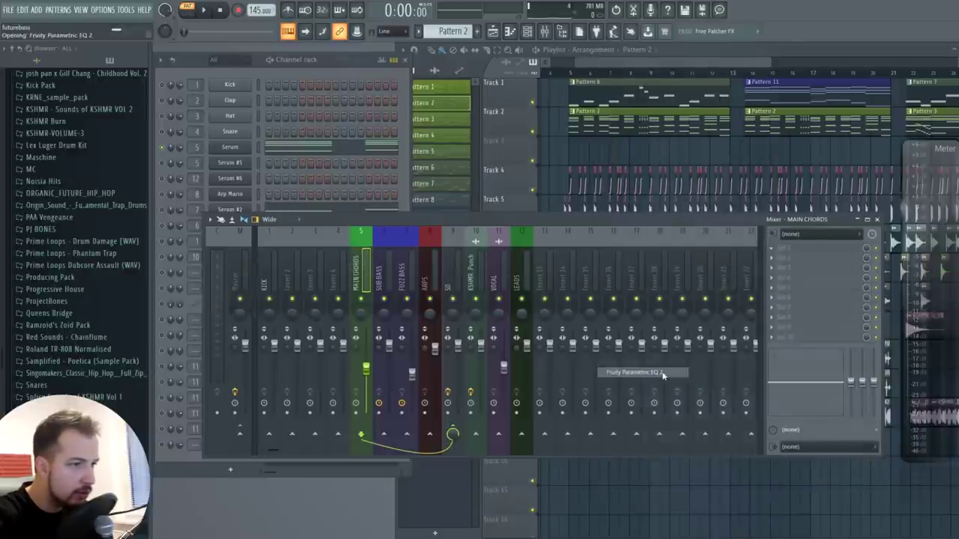
{"action": "left_click", "coordinate": [219, 152]}
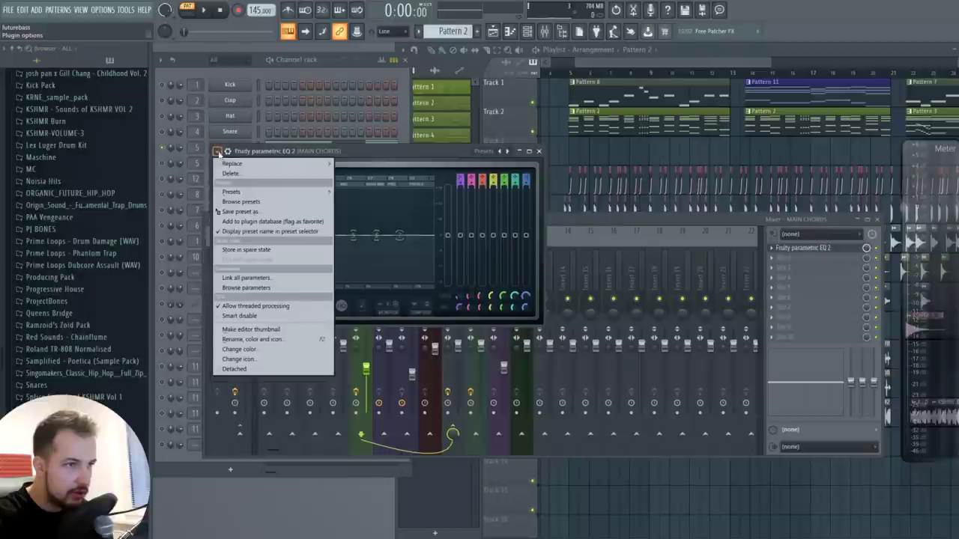
{"action": "mouse_move", "coordinate": [238, 196]}
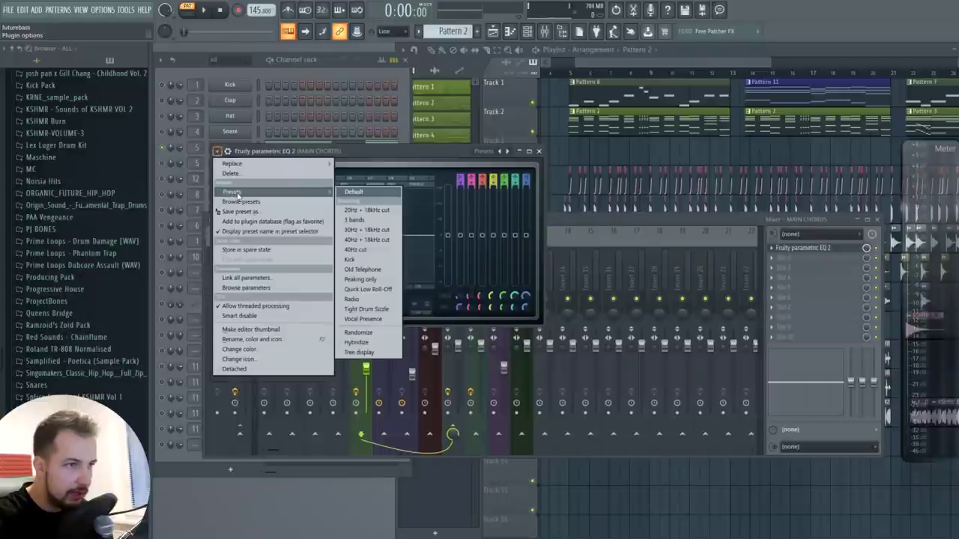
{"action": "left_click", "coordinate": [371, 250]}
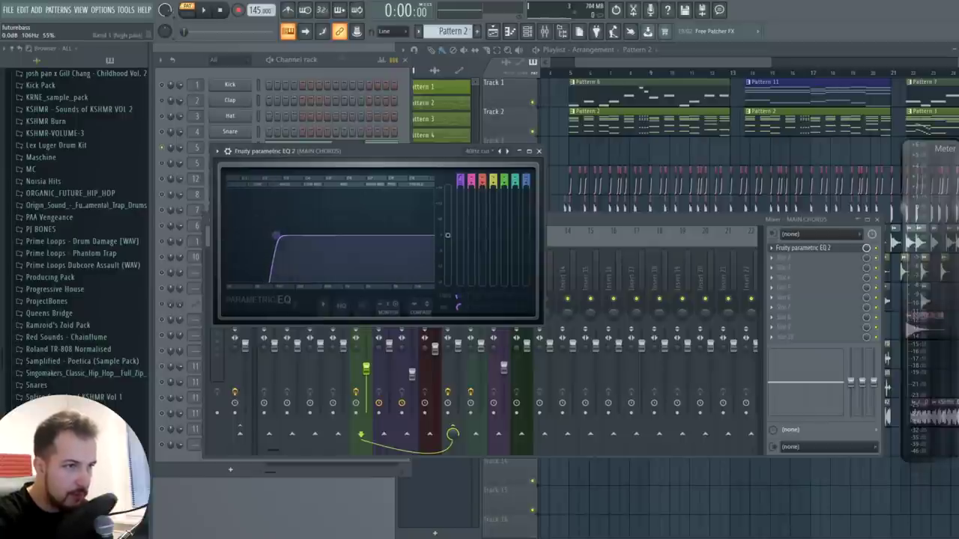
{"action": "key", "text": "space"}
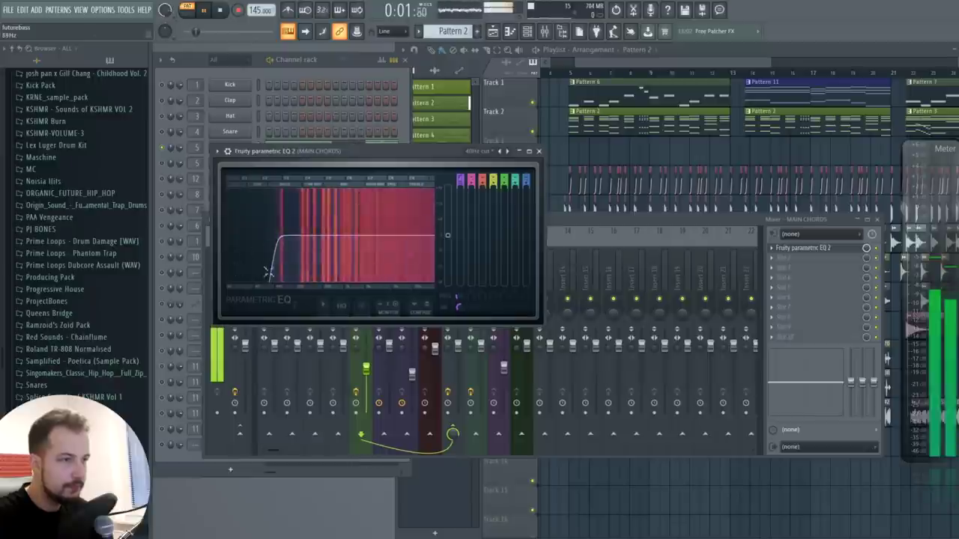
{"action": "key", "text": "space"}
{"action": "left_click", "coordinate": [538, 150]}
Step: Add another Fruity Parametric EQ 2 to the second MAIN CHORDS effect slot
{"action": "left_click", "coordinate": [784, 264]}
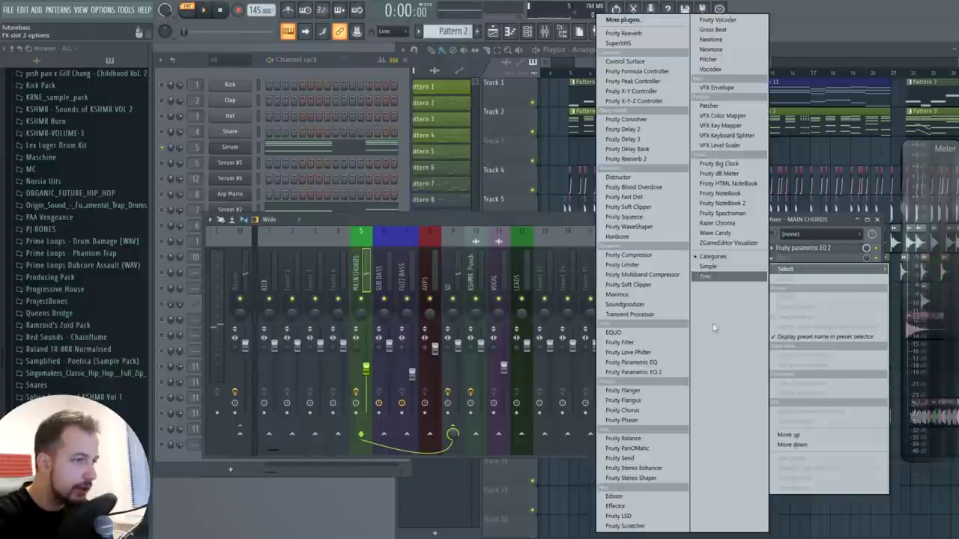
{"action": "left_click", "coordinate": [750, 247]}
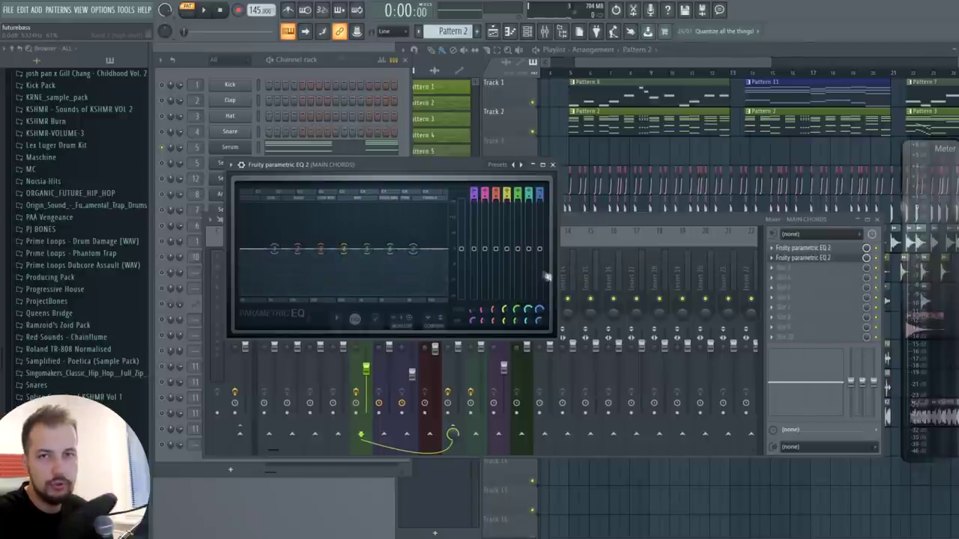
Step: Raise the high shelf of the second MAIN CHORDS EQ to boost the top end, playing the chords to check it
{"action": "left_click_drag", "start_coordinate": [396, 240], "coordinate": [386, 234]}
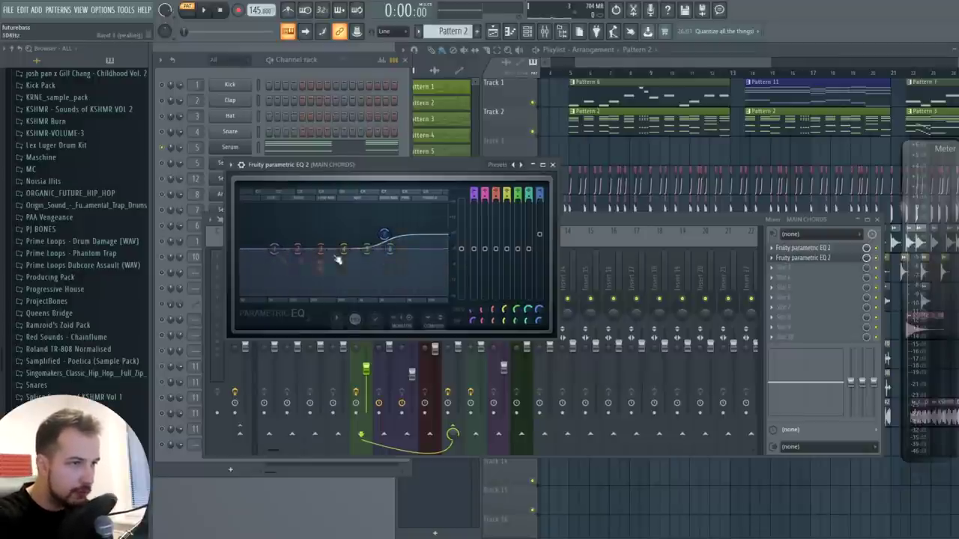
{"action": "key", "text": "space"}
{"action": "left_click_drag", "start_coordinate": [384, 234], "coordinate": [382, 232]}
{"action": "key", "text": "space"}
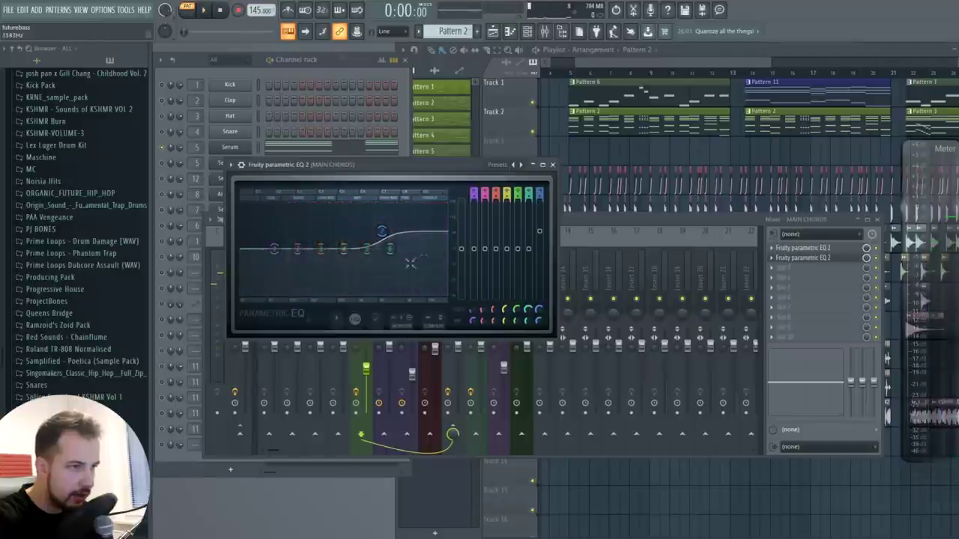
{"action": "left_click", "coordinate": [552, 164]}
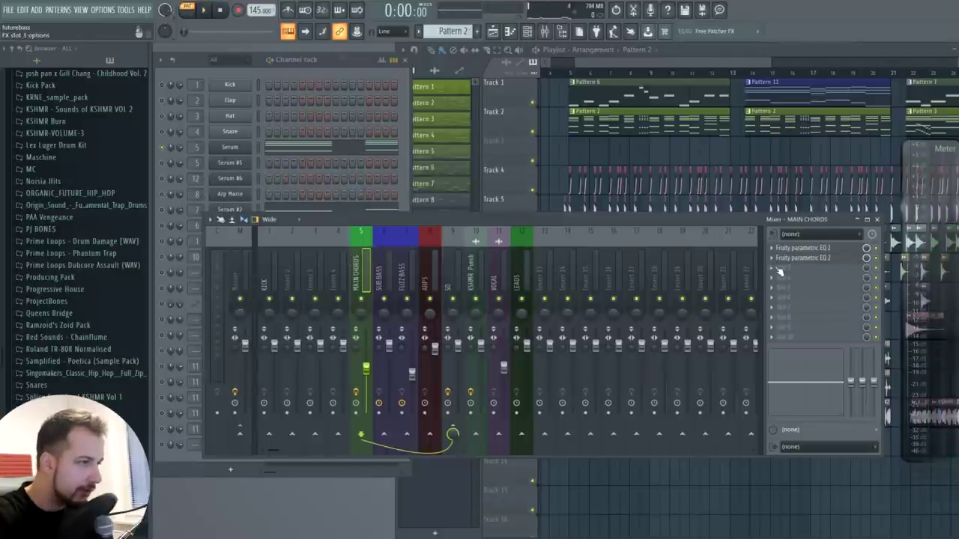
Step: Add Fruity Soft Clipper to the third MAIN CHORDS effect slot
{"action": "left_click", "coordinate": [775, 268]}
{"action": "left_click", "coordinate": [644, 284]}
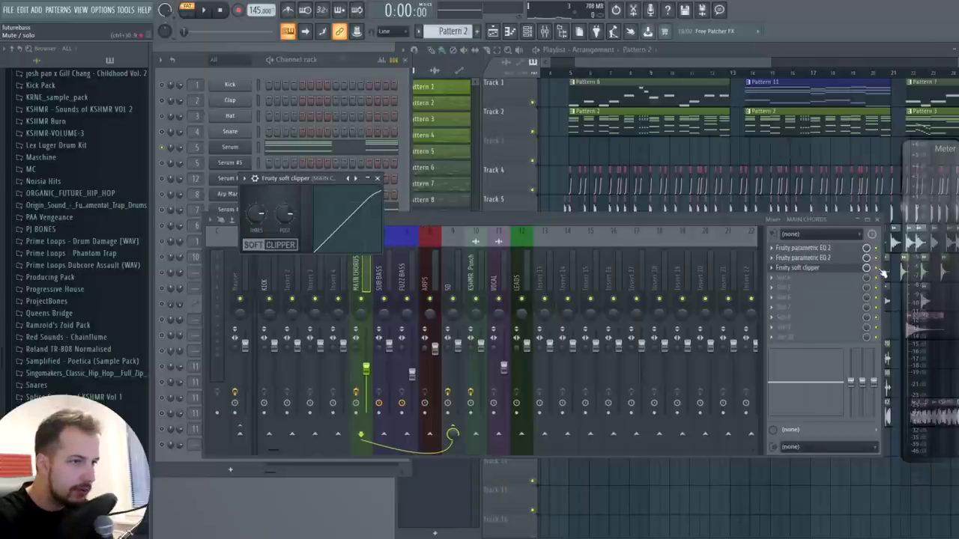
{"action": "left_click", "coordinate": [858, 294]}
Step: Play the chords against the peak meter and raise the MAIN CHORDS fader slightly
{"action": "key", "text": "space"}
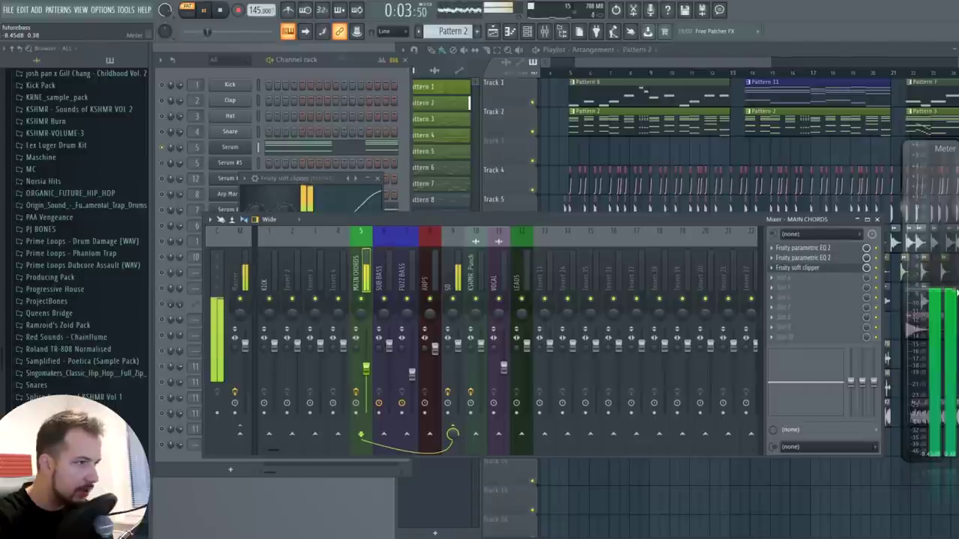
{"action": "key", "text": "space"}
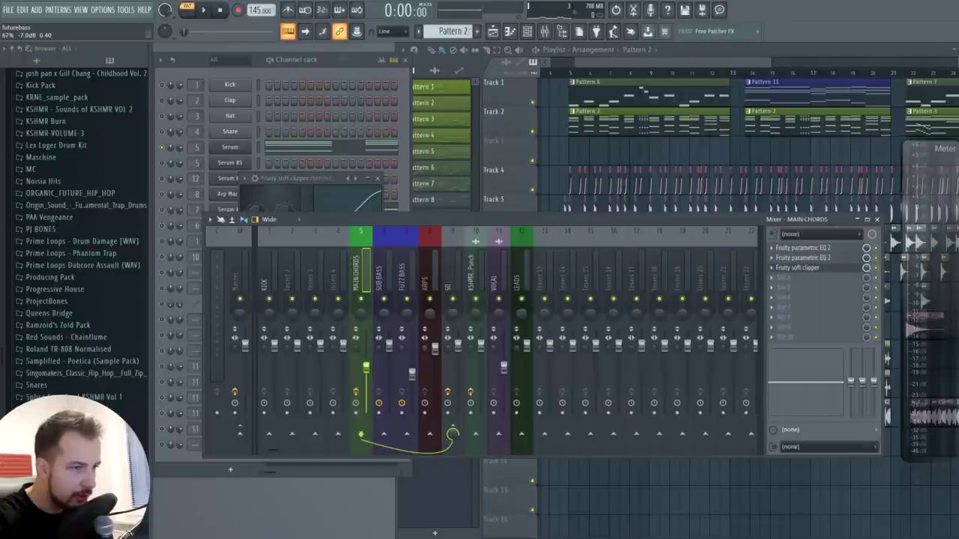
{"action": "key", "text": "space"}
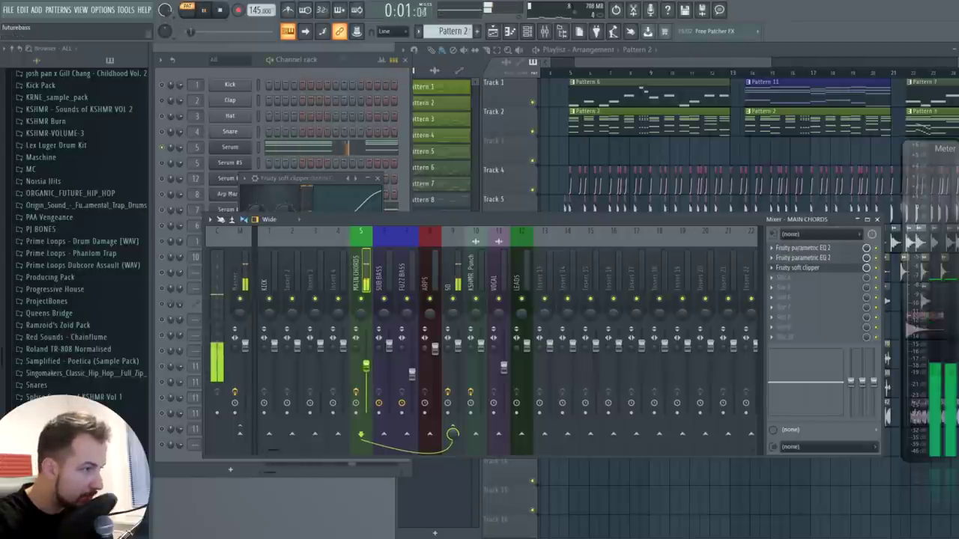
{"action": "key", "text": "space"}
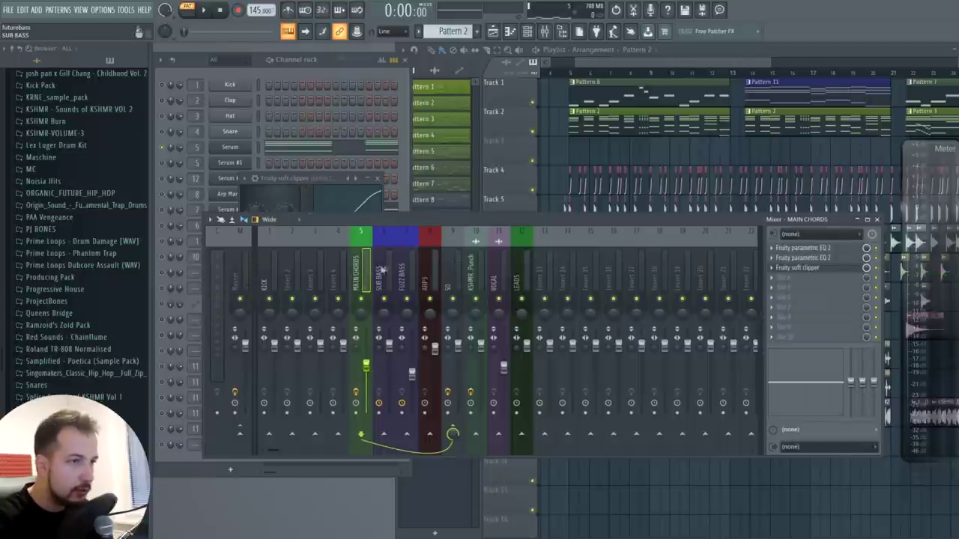
Step: Add Fruity Reeverb to the fourth MAIN CHORDS effect slot with default settings and play the chords through it
{"action": "left_click", "coordinate": [779, 279]}
{"action": "left_click", "coordinate": [643, 36]}
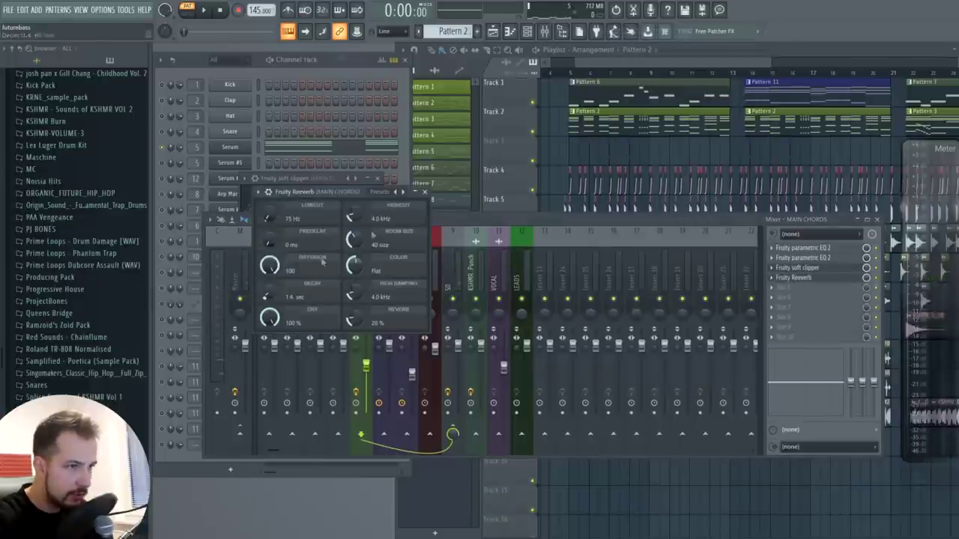
{"action": "left_click", "coordinate": [424, 192]}
{"action": "key", "text": "space"}
{"action": "left_click", "coordinate": [377, 178]}
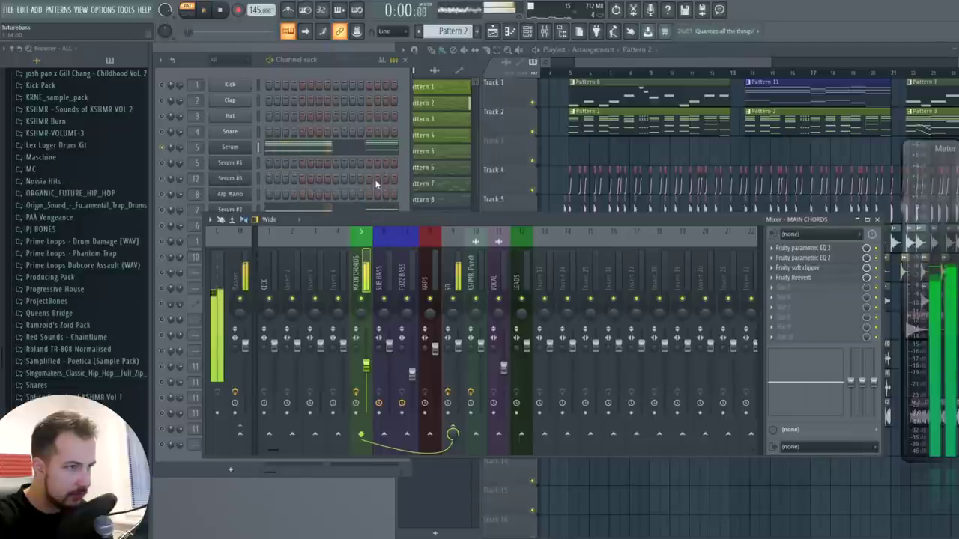
{"action": "key", "text": "space"}
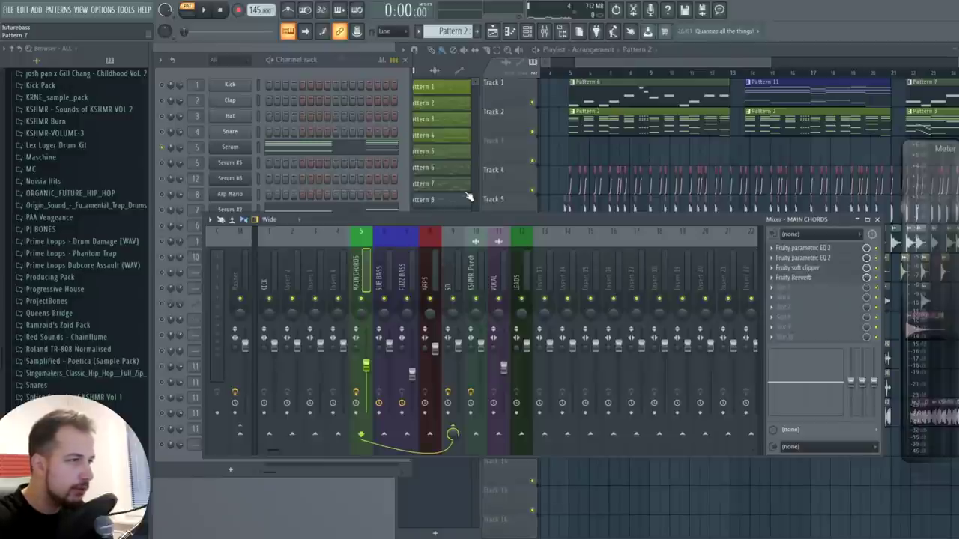
Step: Add Fruity Stereo Shaper to the fifth MAIN CHORDS effect slot with the Stereoize 2 preset
{"action": "left_click", "coordinate": [776, 291]}
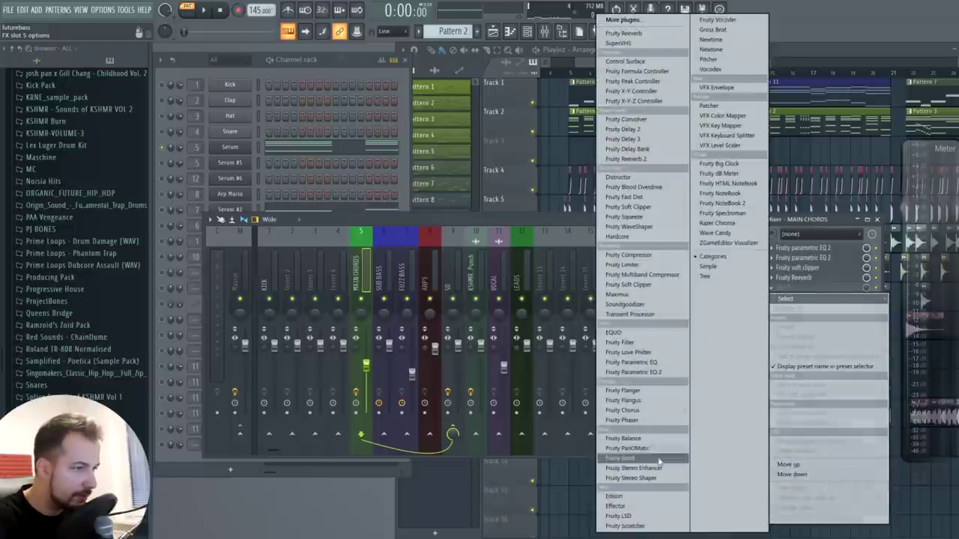
{"action": "left_click", "coordinate": [656, 481]}
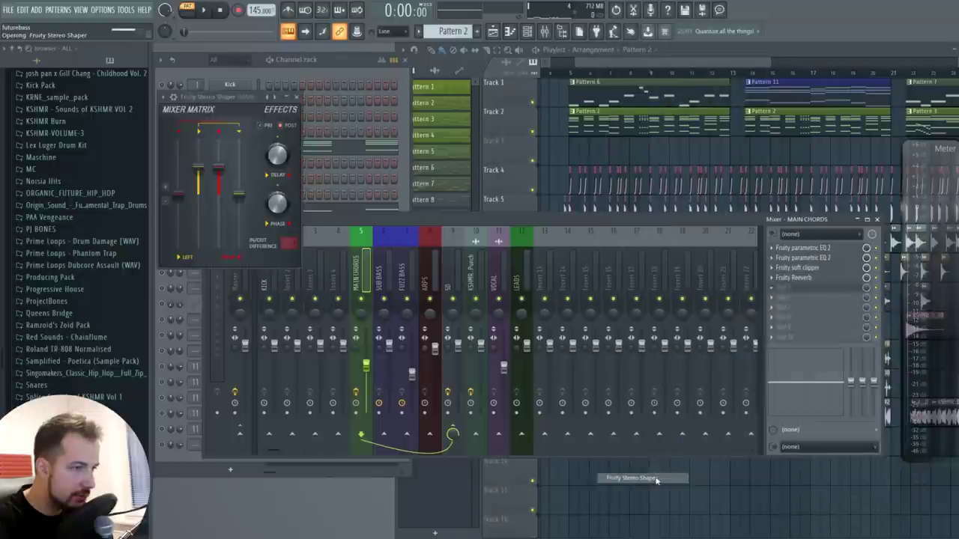
{"action": "left_click", "coordinate": [165, 99]}
{"action": "mouse_move", "coordinate": [179, 137]}
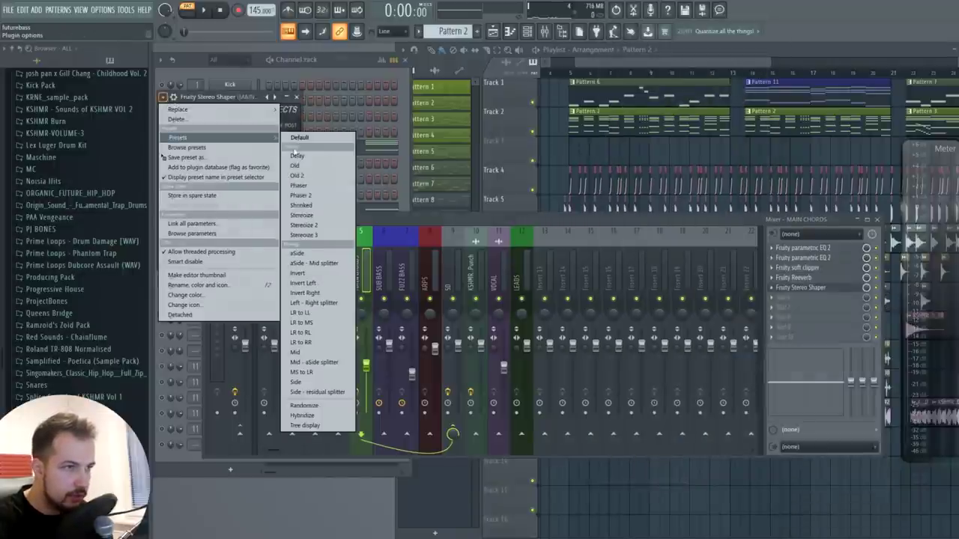
{"action": "left_click", "coordinate": [325, 226]}
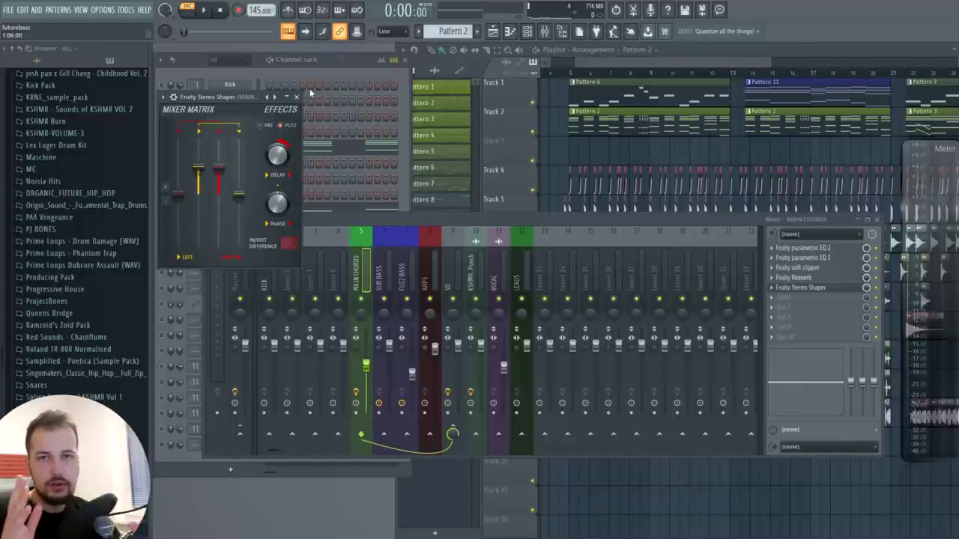
{"action": "left_click", "coordinate": [296, 97]}
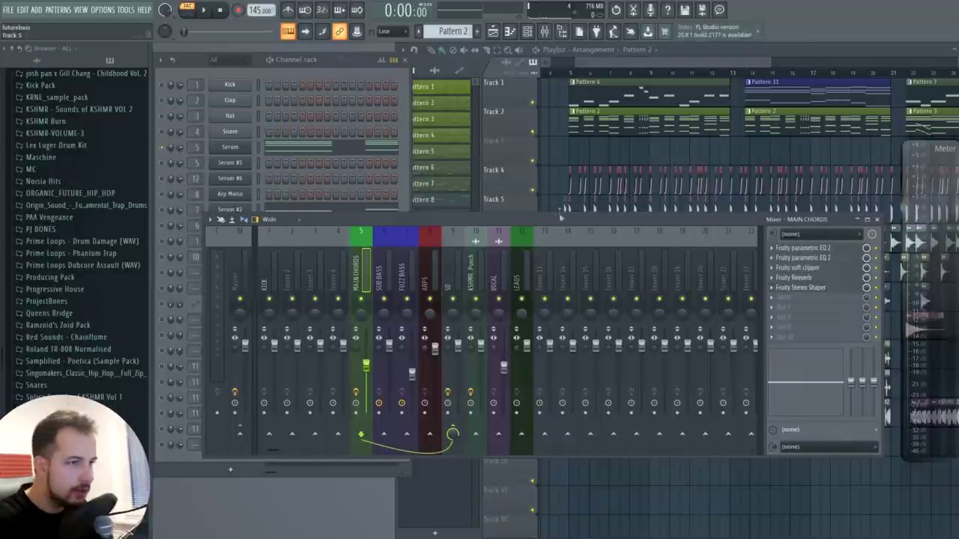
Step: Play the widened chords and lower the MAIN CHORDS fader slightly
{"action": "key", "text": "space"}
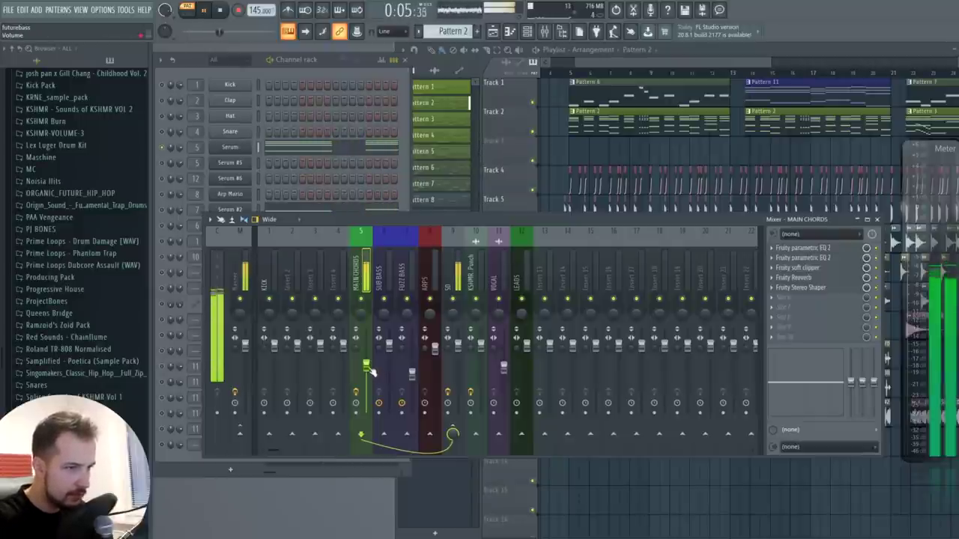
{"action": "key", "text": "space"}
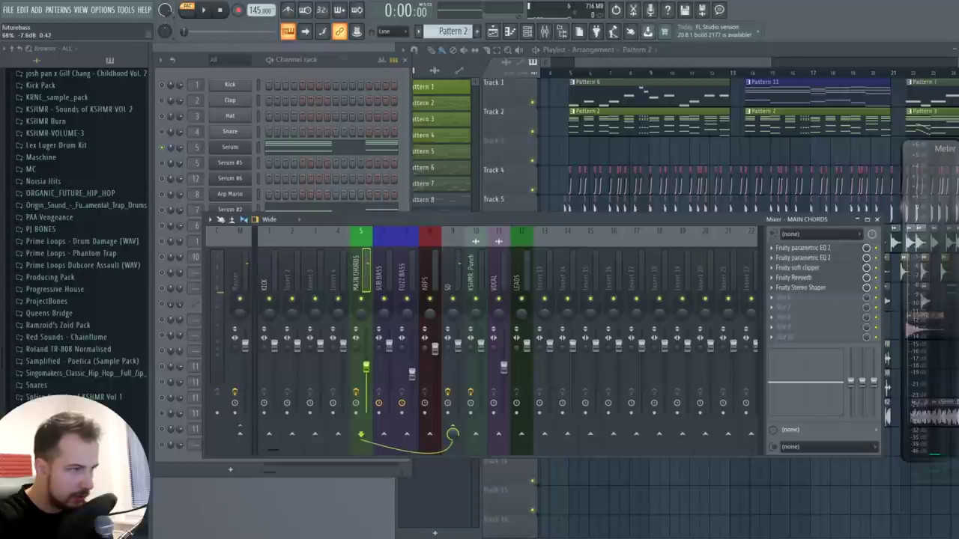
{"action": "key", "text": "space"}
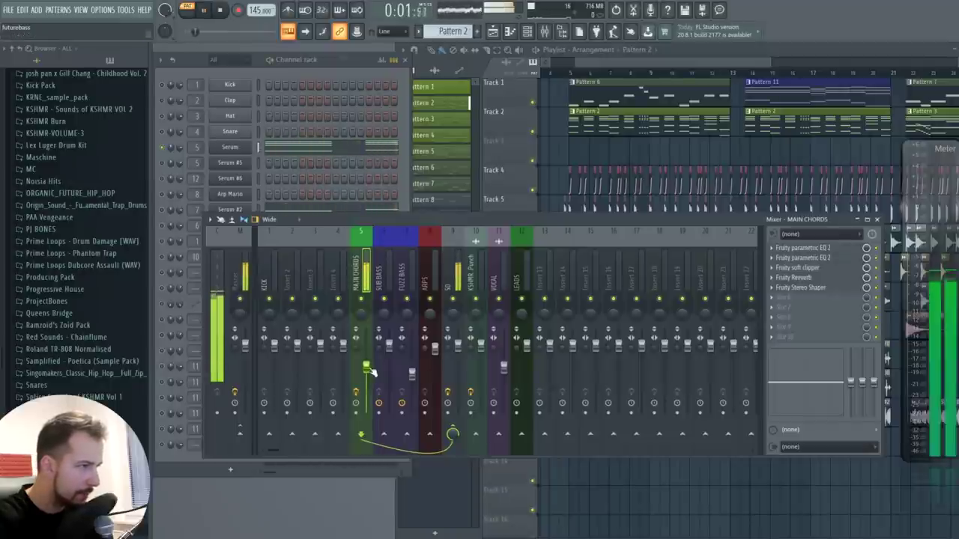
{"action": "key", "text": "space"}
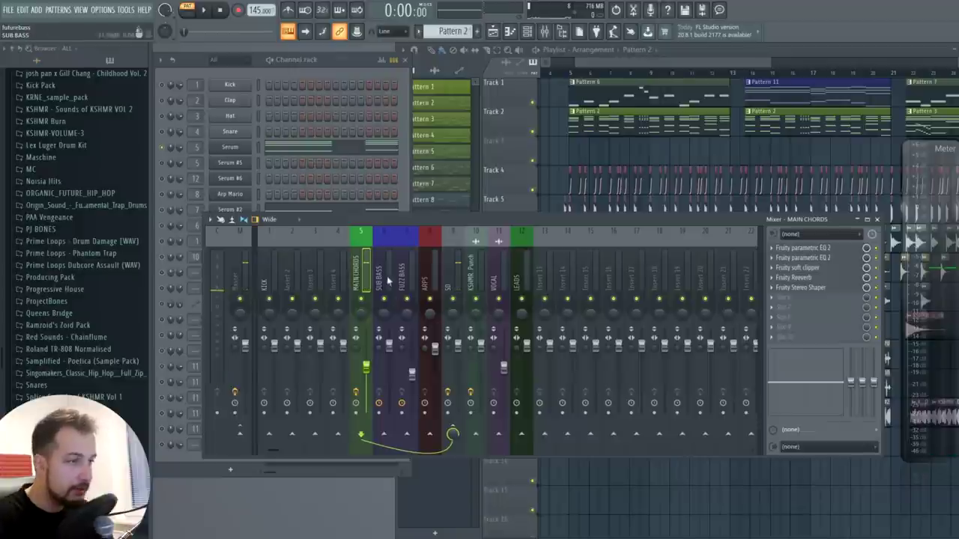
Step: Solo the Serum #2 channel, play the pattern and select the FUZZ BASS mixer track
{"action": "left_click", "coordinate": [876, 220]}
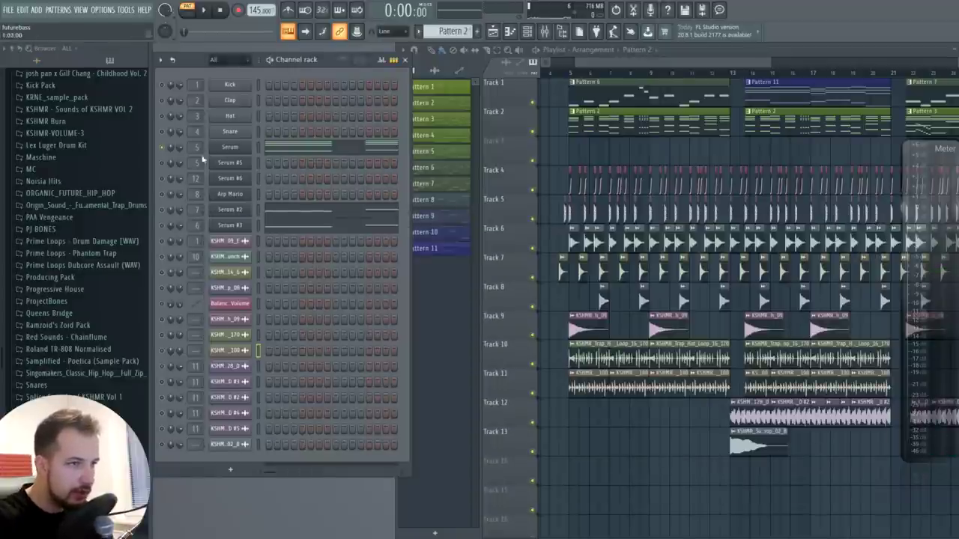
{"action": "left_click", "coordinate": [162, 210]}
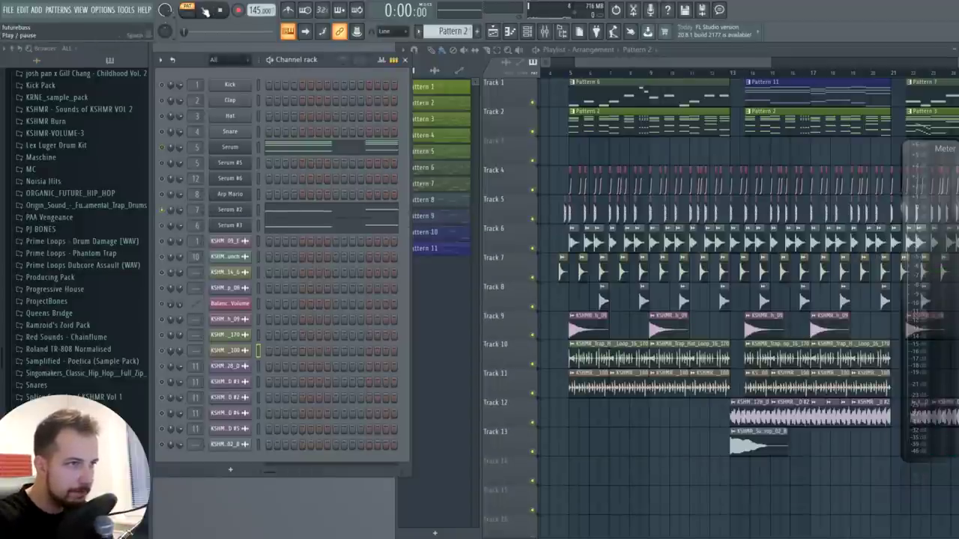
{"action": "left_click", "coordinate": [203, 10]}
{"action": "key", "text": "F9"}
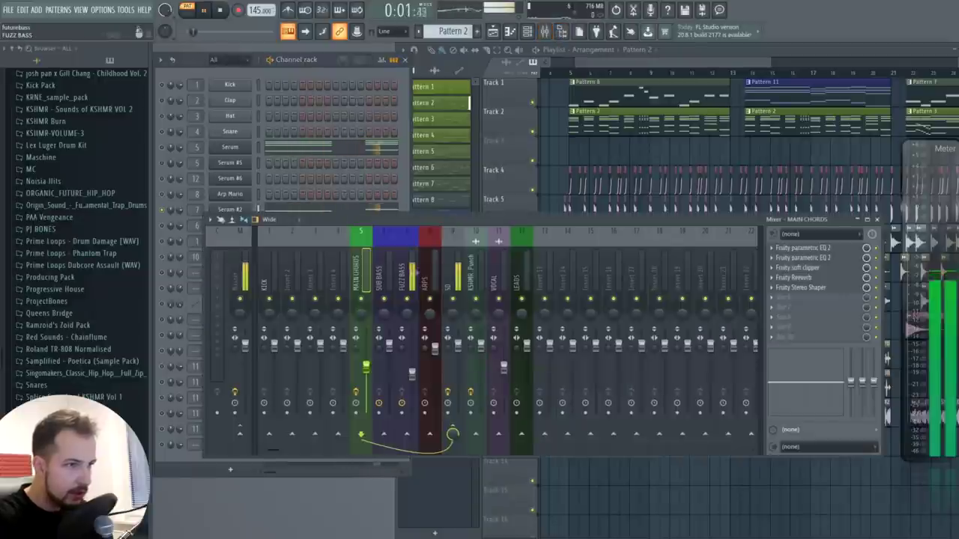
{"action": "left_click", "coordinate": [417, 263]}
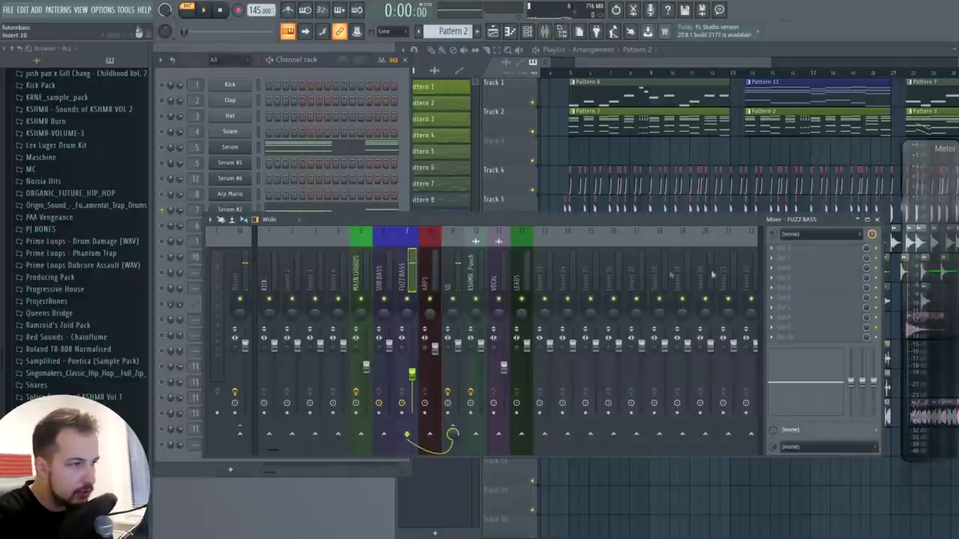
Step: Add Fruity Parametric EQ 2 to the first FUZZ BASS effect slot with a low-cut preset, raising its cutoff during playback
{"action": "left_click", "coordinate": [784, 253]}
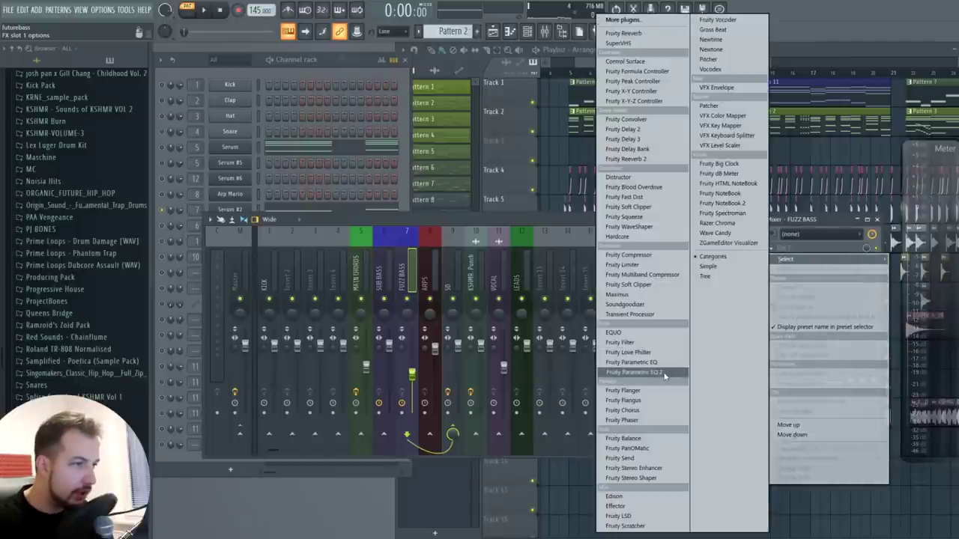
{"action": "left_click", "coordinate": [664, 375]}
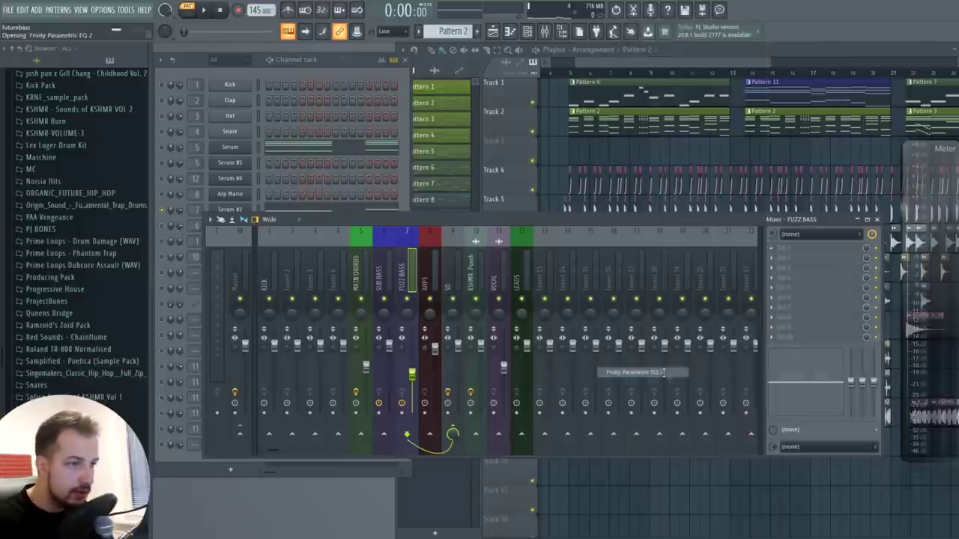
{"action": "left_click", "coordinate": [163, 98]}
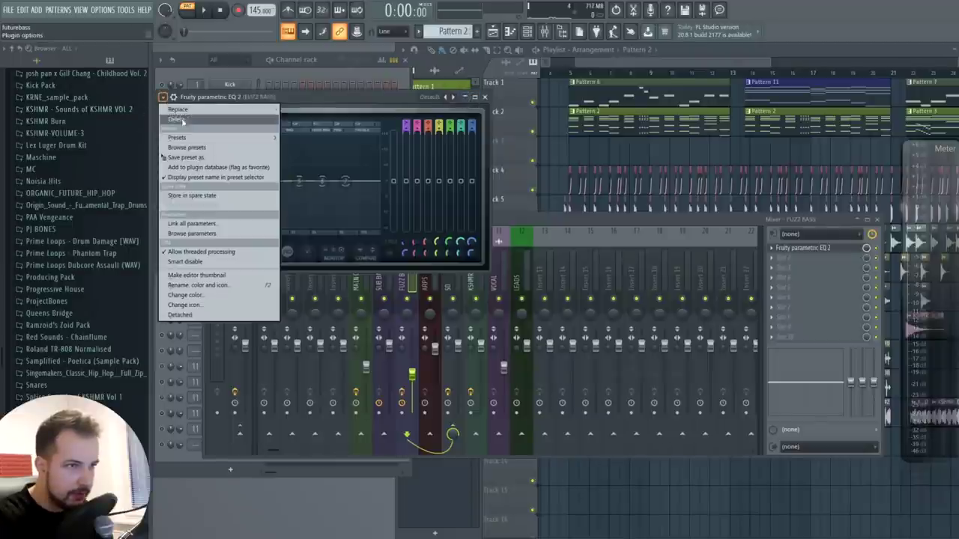
{"action": "mouse_move", "coordinate": [218, 137]}
{"action": "left_click", "coordinate": [315, 197]}
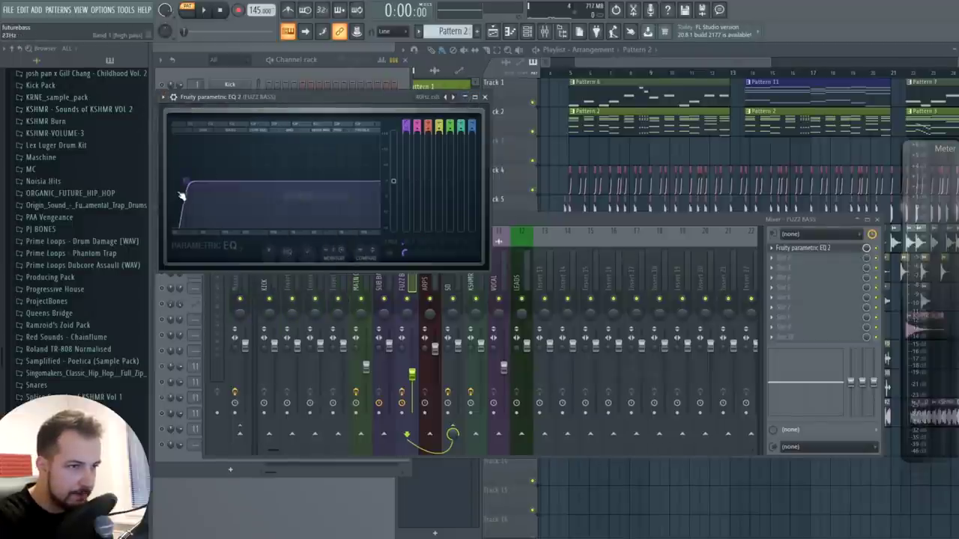
{"action": "key", "text": "space"}
{"action": "left_click_drag", "start_coordinate": [209, 181], "coordinate": [221, 181]}
{"action": "key", "text": "space"}
{"action": "left_click", "coordinate": [484, 97]}
Step: Solo Serum #3 and add Fruity Parametric EQ 2 to the first SUB BASS slot, lowering its high shelf about 9.7 dB near 806 Hz
{"action": "left_click", "coordinate": [330, 159]}
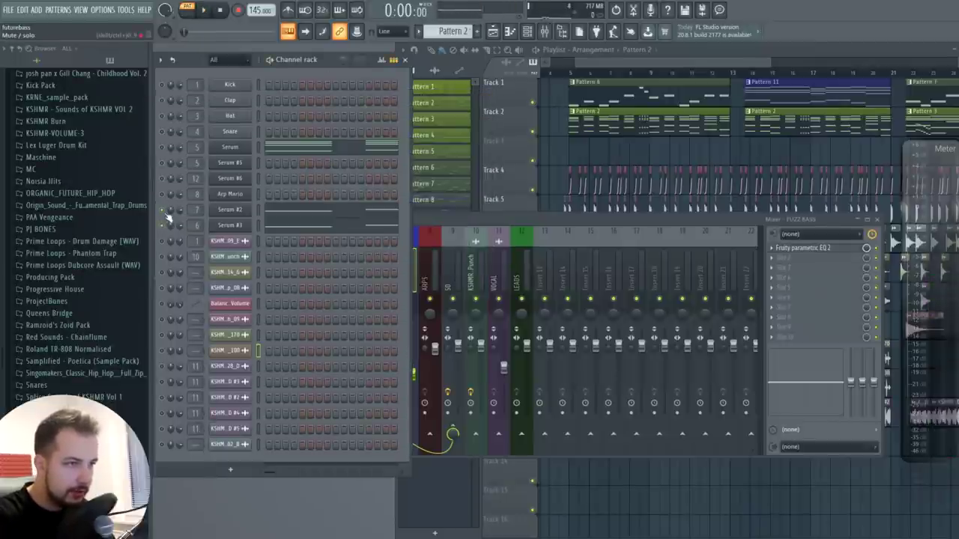
{"action": "key", "text": "F9"}
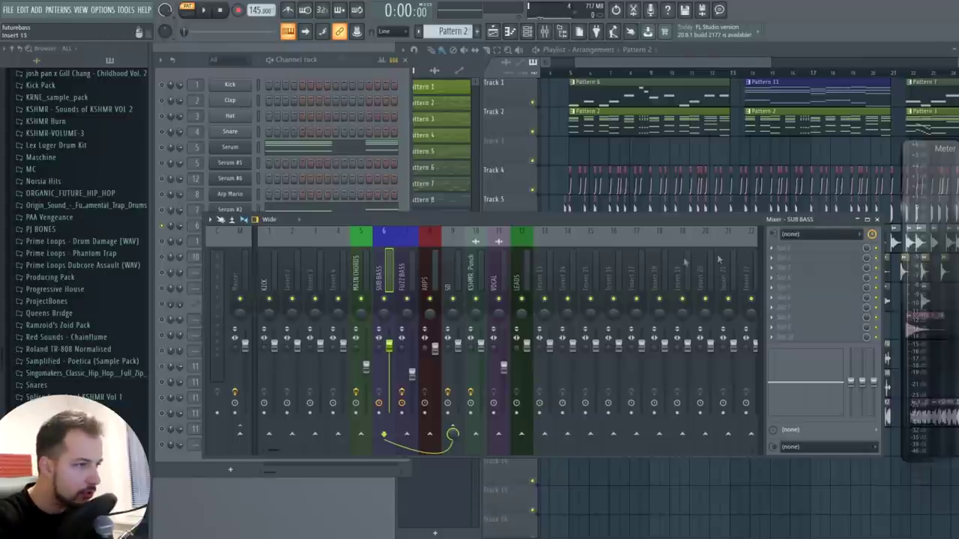
{"action": "left_click", "coordinate": [783, 252]}
{"action": "left_click", "coordinate": [644, 247]}
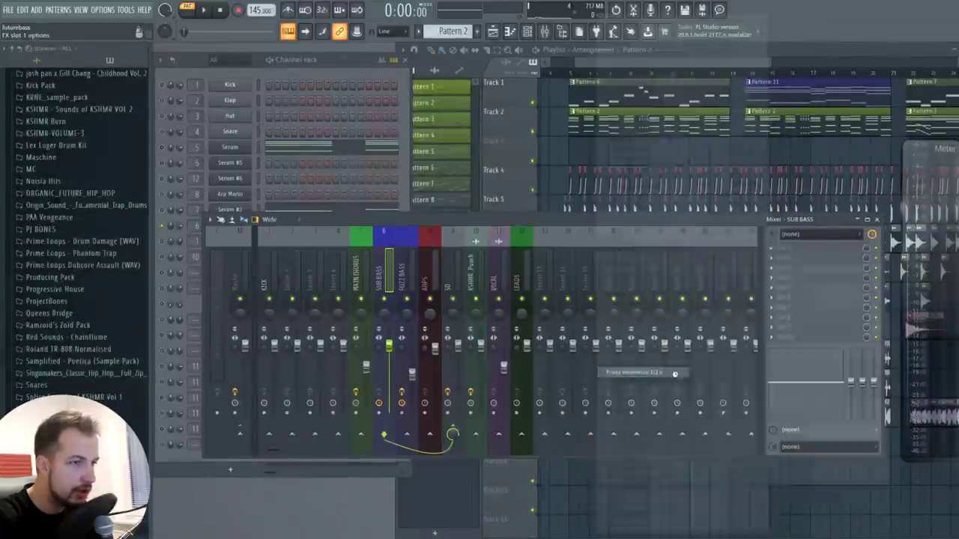
{"action": "left_click_drag", "start_coordinate": [441, 266], "coordinate": [365, 287]}
{"action": "key", "text": "space"}
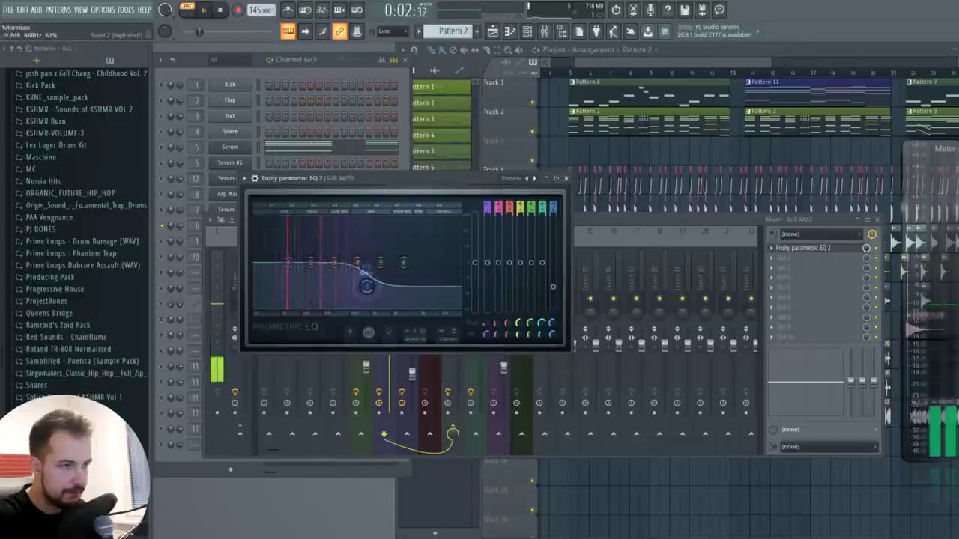
{"action": "left_click", "coordinate": [566, 178]}
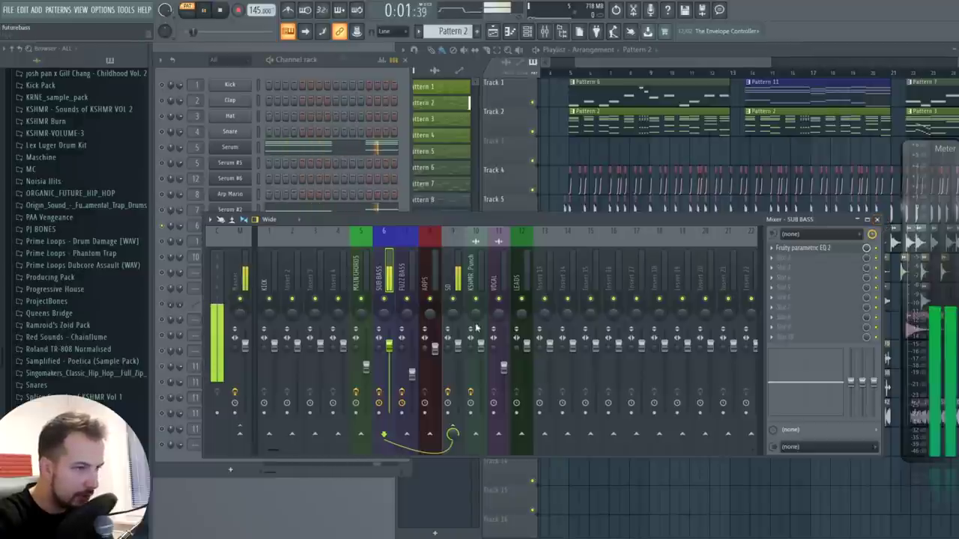
Step: Restore all channels from solo, switch to Pattern 6 and play it briefly
{"action": "left_click", "coordinate": [877, 219]}
{"action": "key", "text": "space"}
{"action": "left_click", "coordinate": [421, 167]}
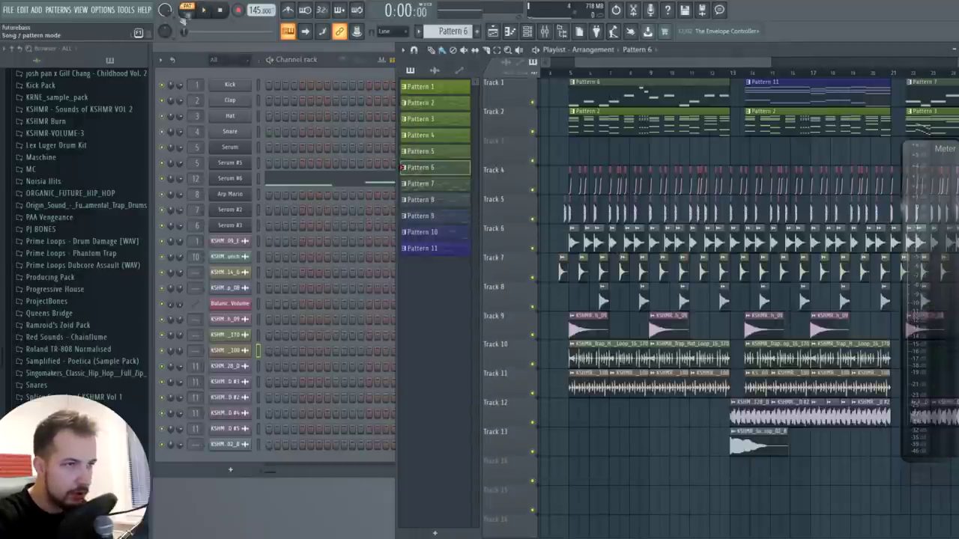
{"action": "key", "text": "space"}
{"action": "left_click", "coordinate": [220, 10]}
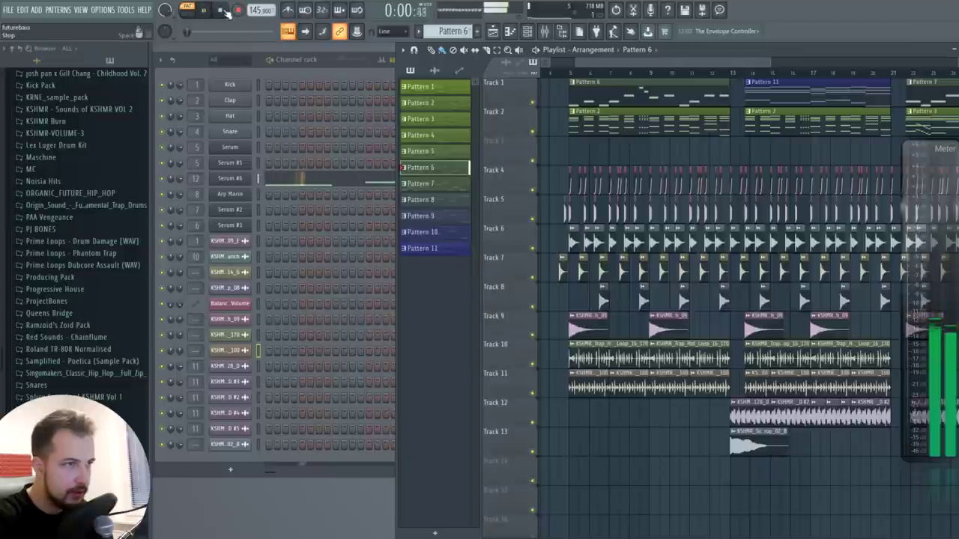
Step: Stop playback, show the mixer and switch from the LEADS track to the MAIN CHORDS track
{"action": "left_click", "coordinate": [552, 33]}
{"action": "left_click", "coordinate": [523, 259]}
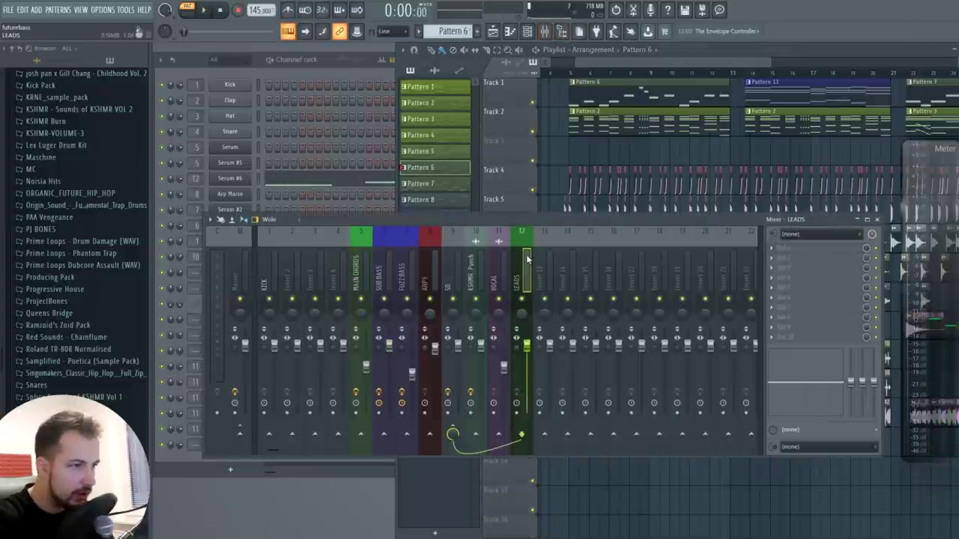
{"action": "left_click", "coordinate": [366, 257]}
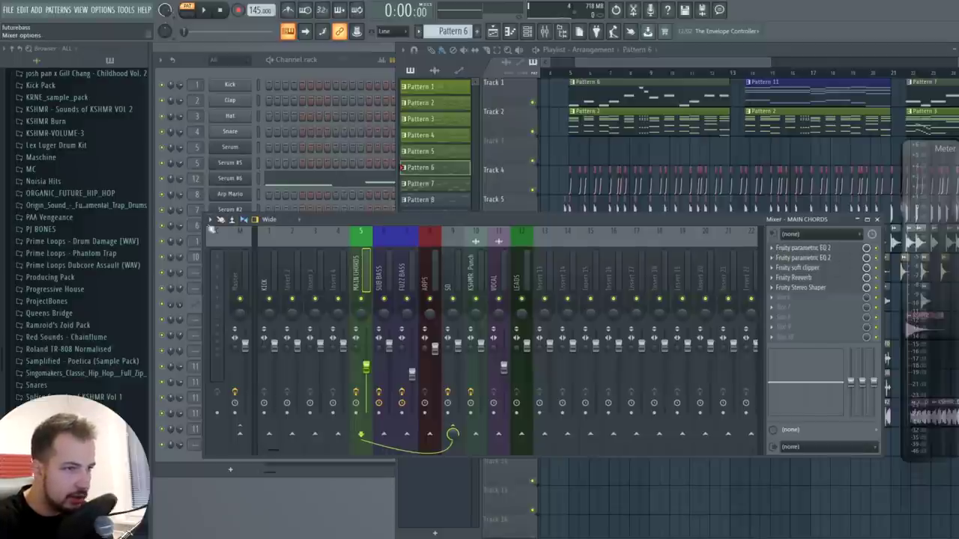
{"action": "left_click", "coordinate": [211, 219]}
{"action": "mouse_move", "coordinate": [237, 305]}
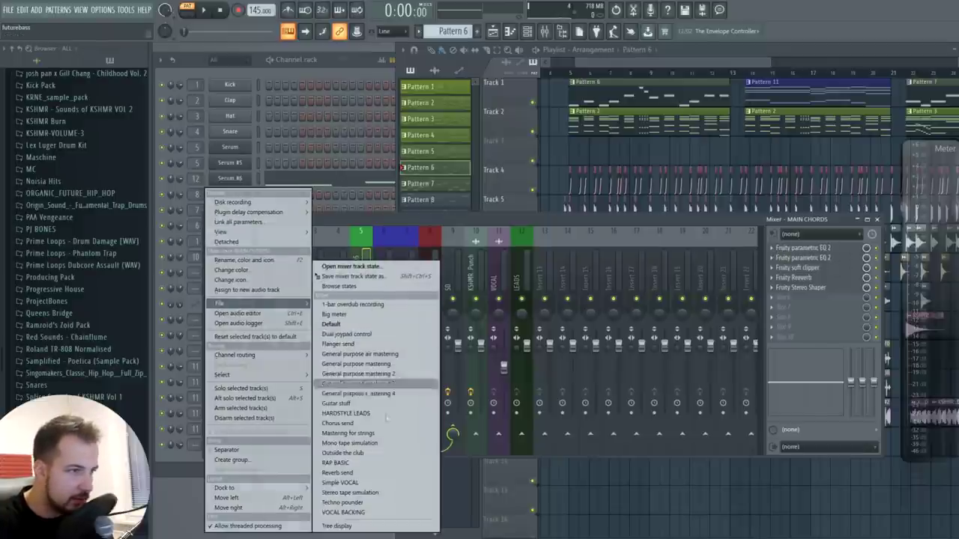
{"action": "left_click", "coordinate": [337, 423]}
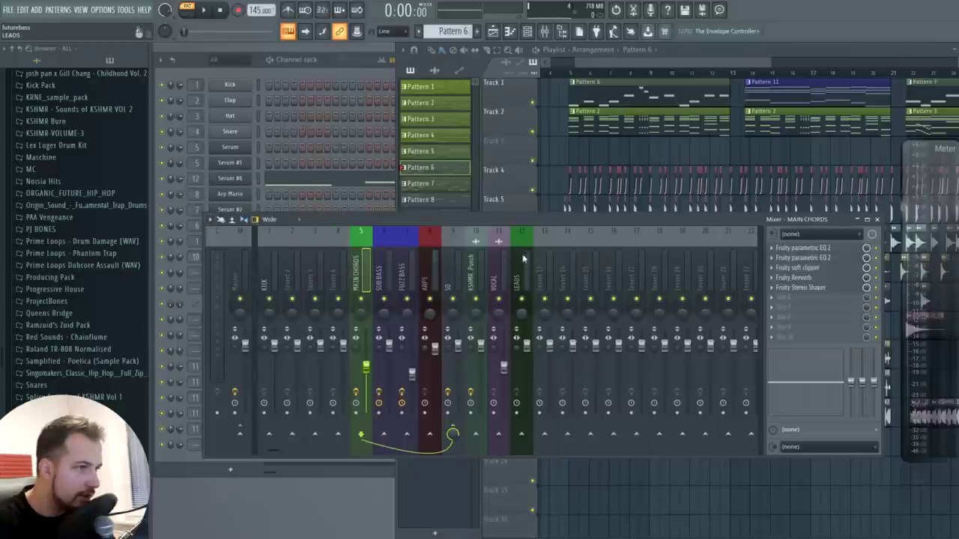
Step: Copy both Fruity Parametric EQ 2 effects from the MAIN CHORDS track to the LEADS track
{"action": "left_click", "coordinate": [776, 253]}
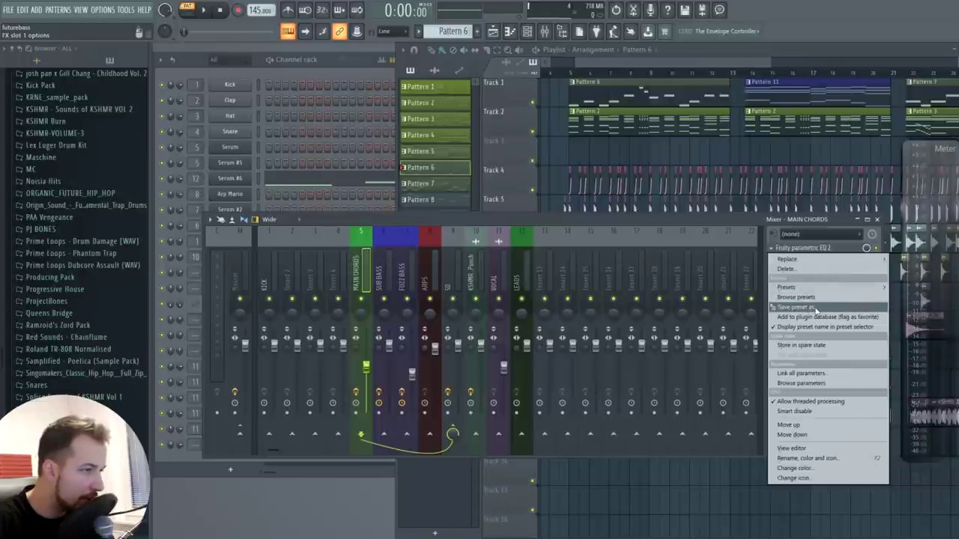
{"action": "left_click_drag", "start_coordinate": [801, 247], "coordinate": [523, 248]}
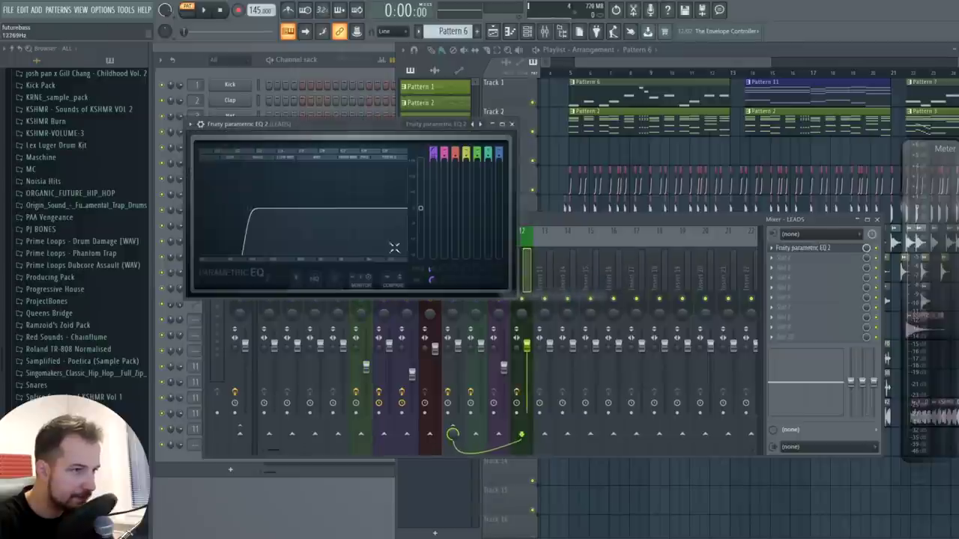
{"action": "left_click", "coordinate": [517, 126]}
{"action": "left_click", "coordinate": [362, 446]}
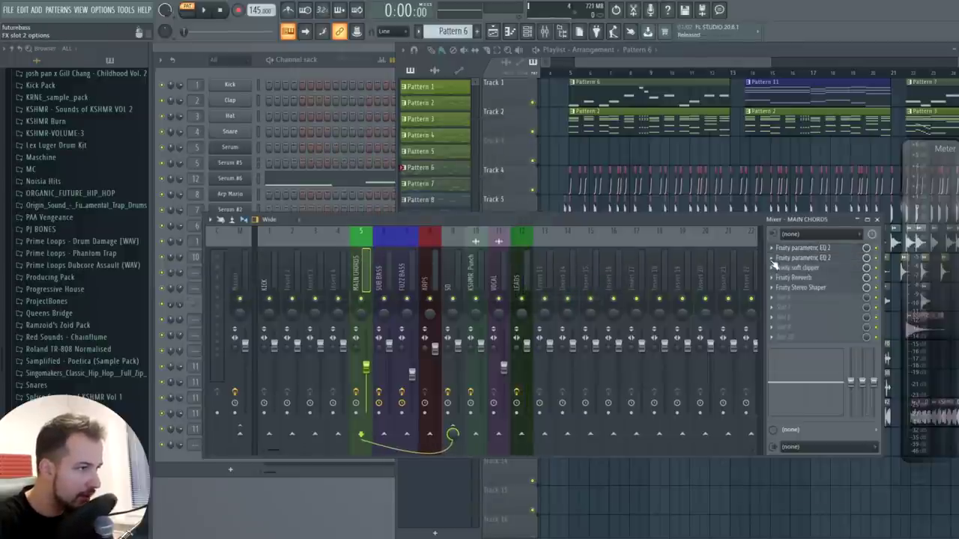
{"action": "left_click", "coordinate": [776, 258]}
{"action": "left_click_drag", "start_coordinate": [801, 309], "coordinate": [788, 321]}
{"action": "left_click_drag", "start_coordinate": [522, 260], "coordinate": [523, 261]}
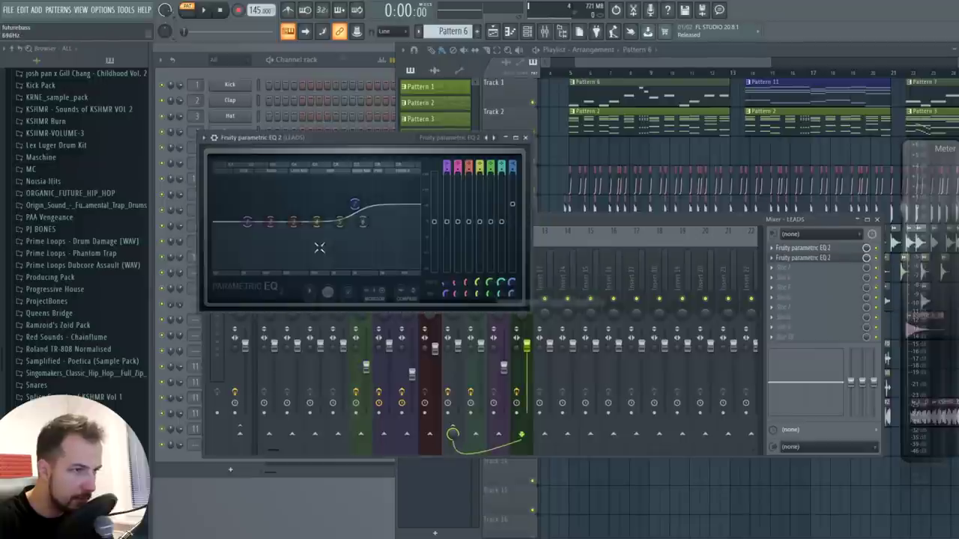
{"action": "left_click", "coordinate": [526, 138]}
Step: Copy the Fruity Soft Clipper and Fruity Reeverb from MAIN CHORDS to LEADS, leaving the LEADS track selected
{"action": "left_click", "coordinate": [360, 278]}
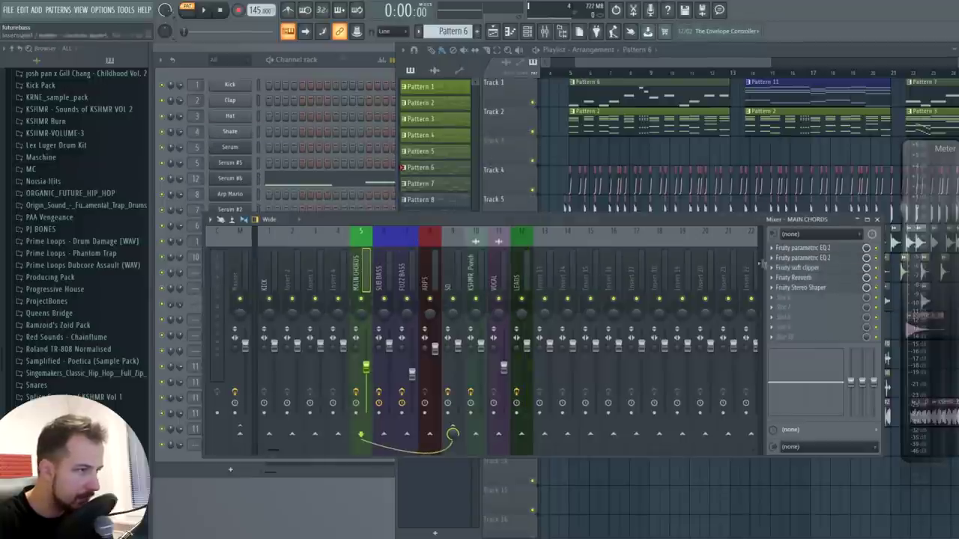
{"action": "right_click", "coordinate": [795, 277]}
{"action": "left_click", "coordinate": [810, 331]}
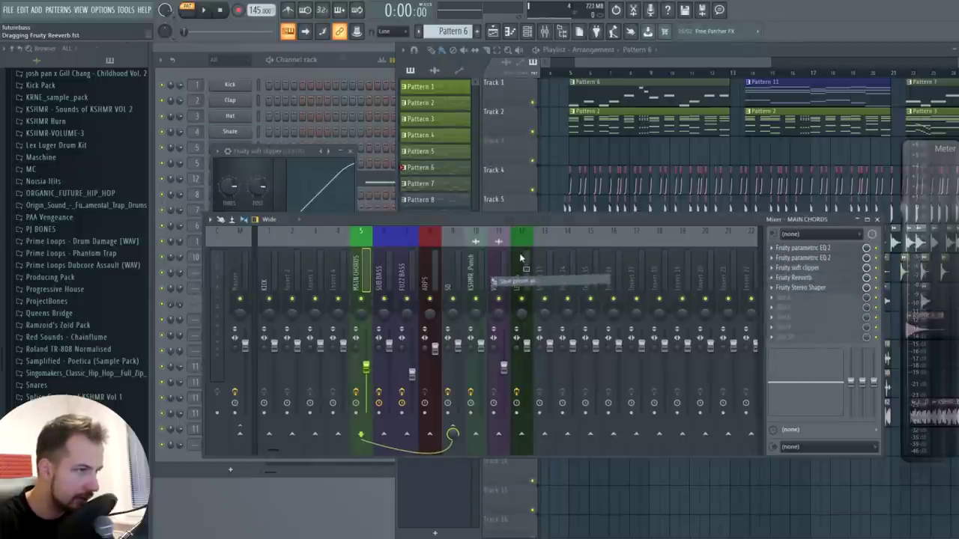
{"action": "left_click", "coordinate": [522, 277]}
{"action": "left_click", "coordinate": [402, 166]}
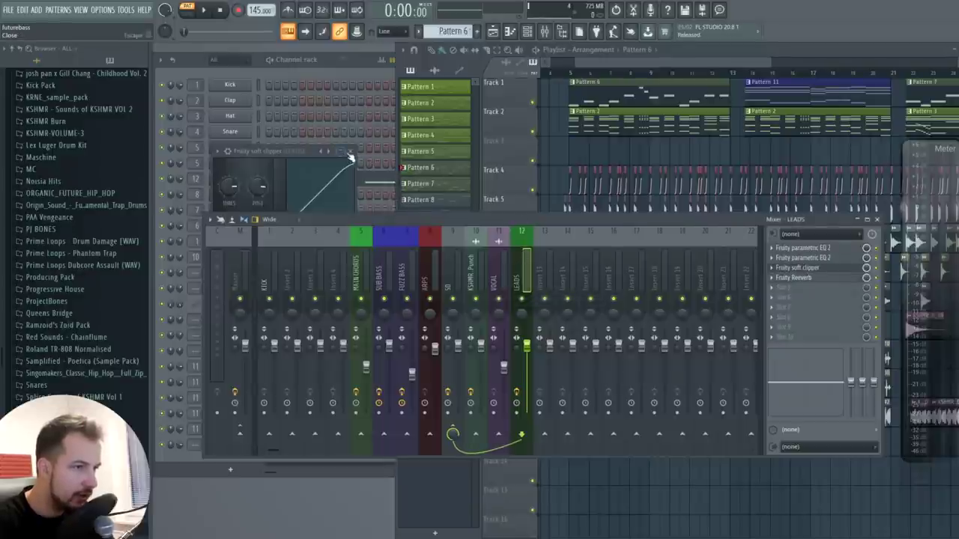
{"action": "left_click", "coordinate": [350, 150]}
{"action": "left_click", "coordinate": [360, 277]}
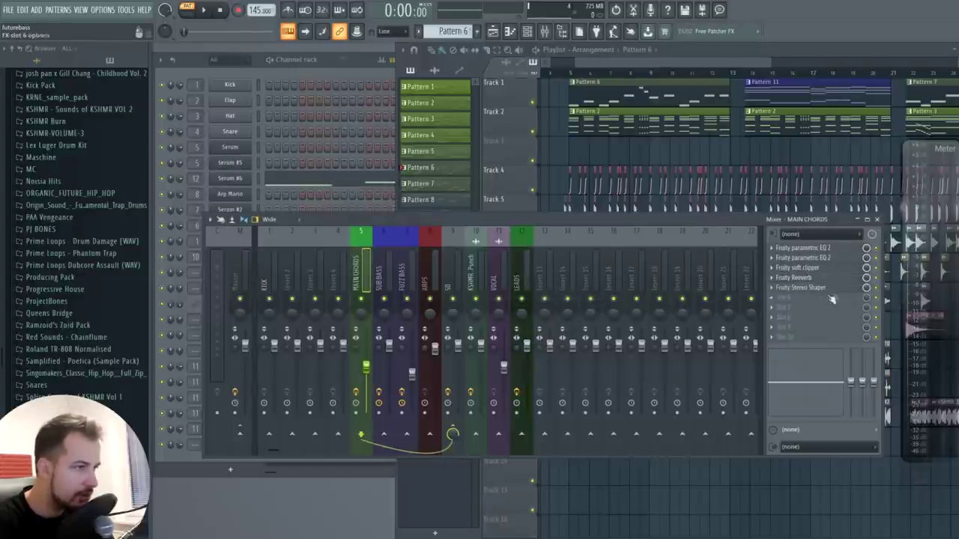
{"action": "left_click", "coordinate": [522, 250]}
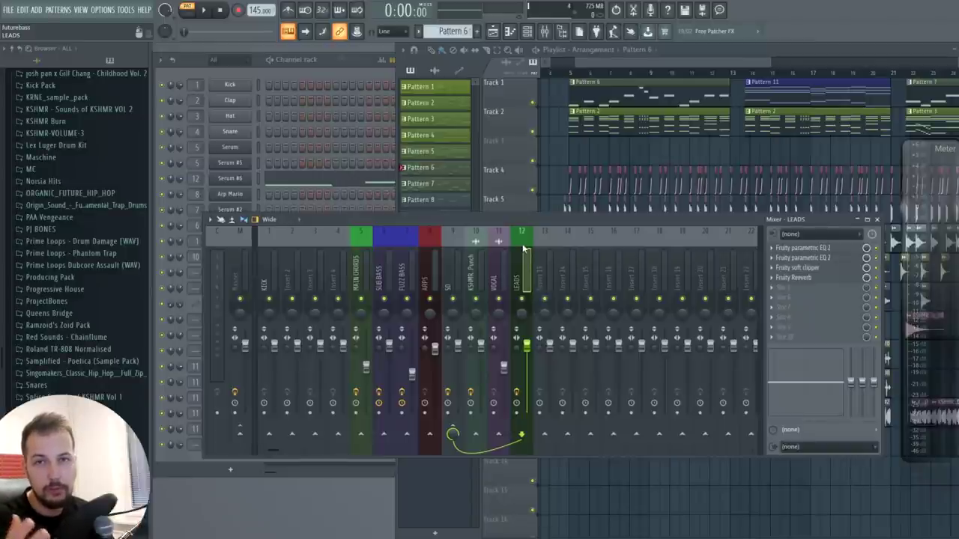
Step: Add Soundgoodizer to the LEADS track's fifth slot and move it above Fruity Reeverb while the pattern plays
{"action": "left_click", "coordinate": [786, 292]}
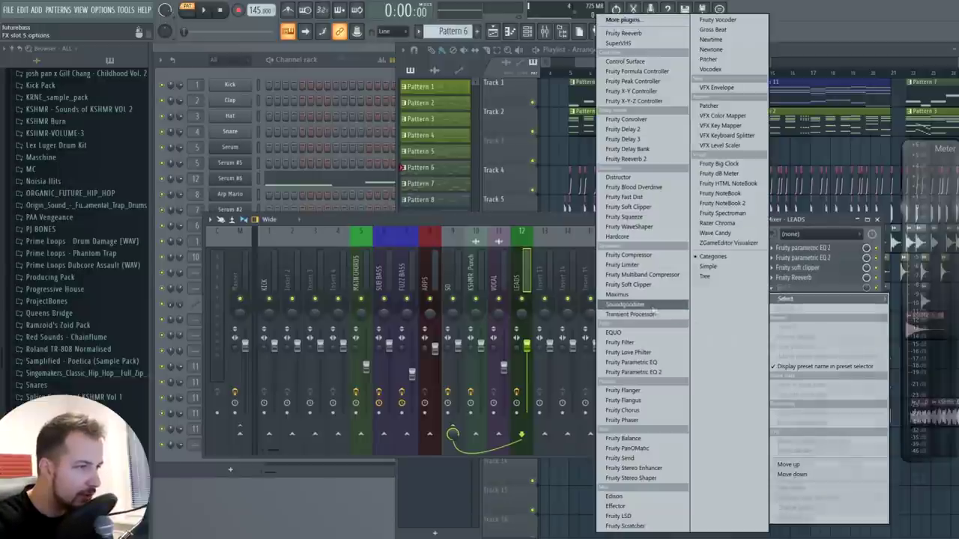
{"action": "left_click", "coordinate": [636, 308]}
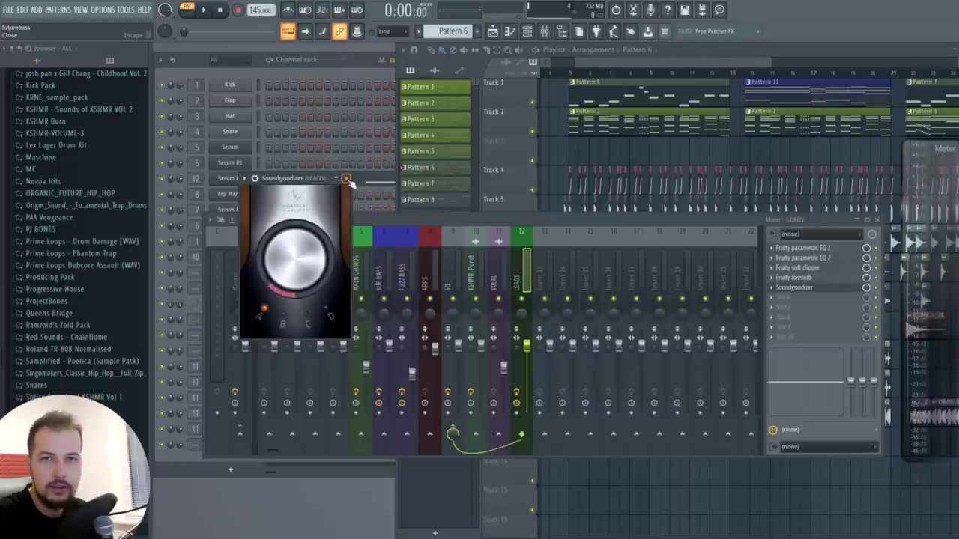
{"action": "left_click", "coordinate": [346, 180]}
{"action": "key", "text": "space"}
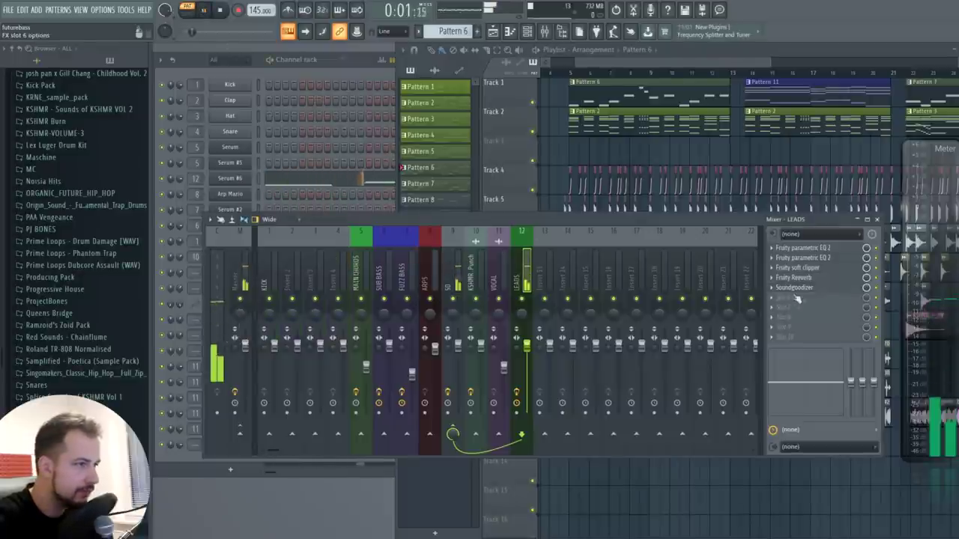
{"action": "left_click_drag", "start_coordinate": [810, 287], "coordinate": [812, 277]}
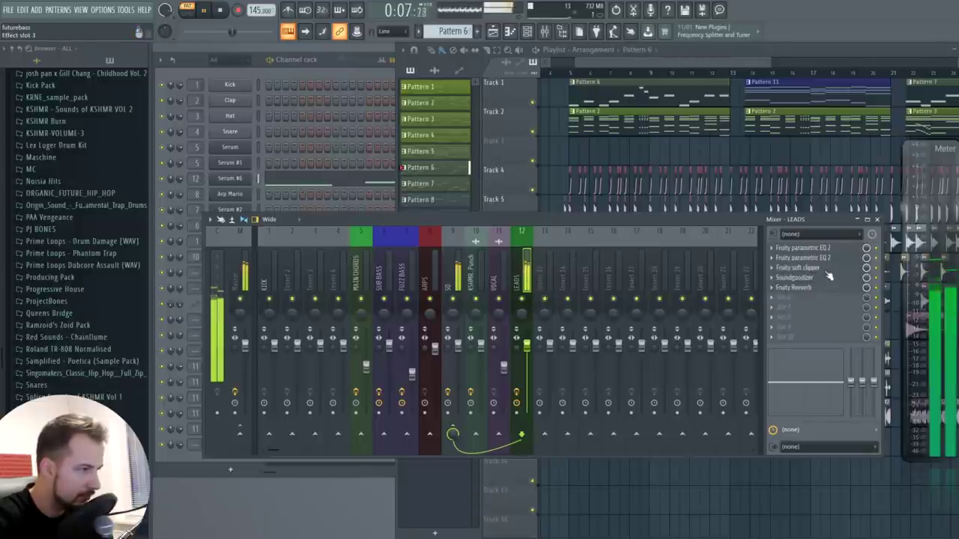
{"action": "left_click", "coordinate": [877, 219]}
{"action": "key", "text": "space"}
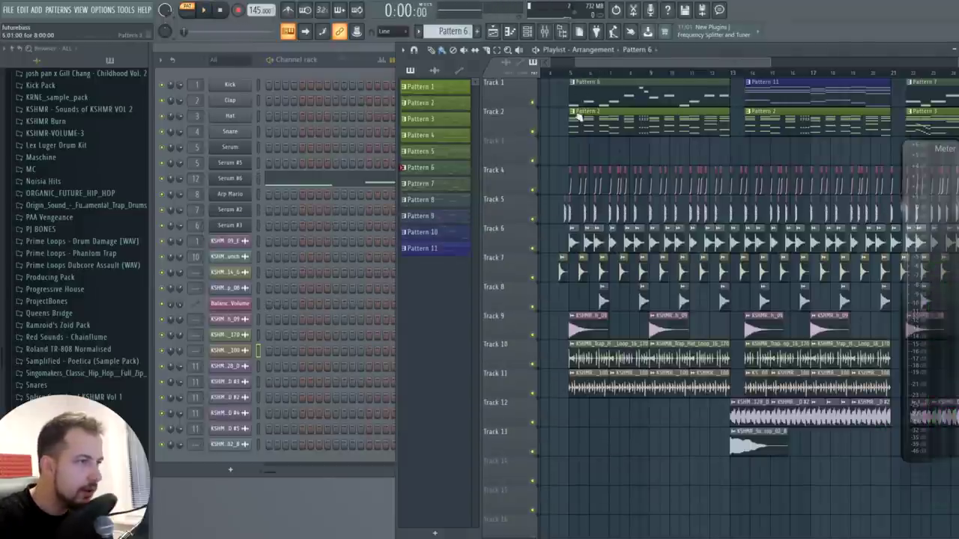
Step: Select Pattern 11 and add Fruity Stereo Shaper with the Stereoize 2 preset to the first ARPS slot
{"action": "left_click", "coordinate": [781, 92]}
{"action": "key", "text": "F9"}
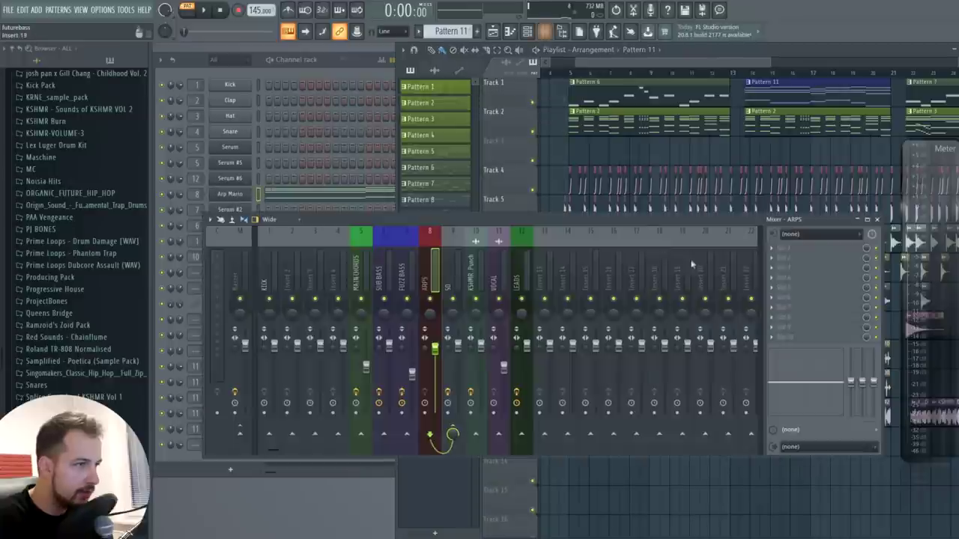
{"action": "left_click", "coordinate": [776, 257]}
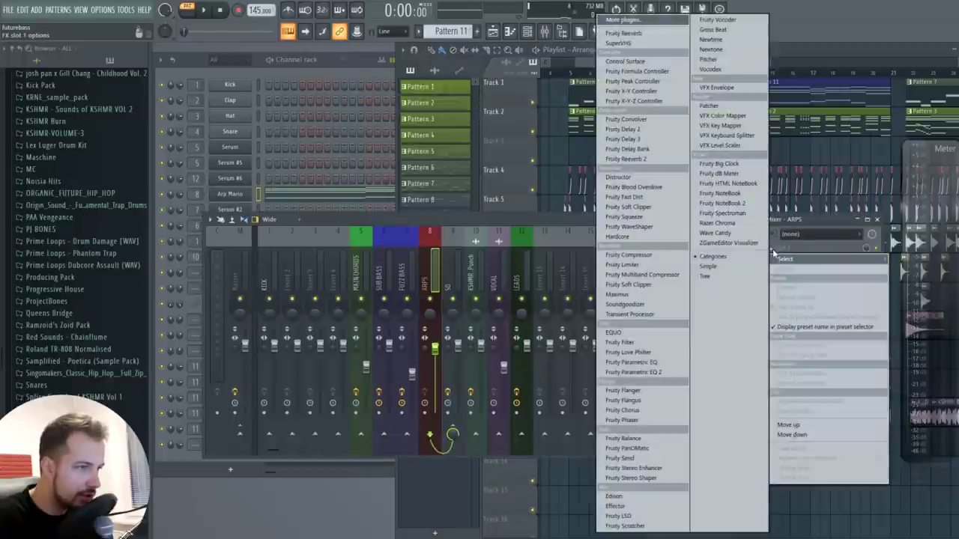
{"action": "left_click", "coordinate": [642, 482]}
{"action": "left_click", "coordinate": [192, 124]}
{"action": "mouse_move", "coordinate": [225, 164]}
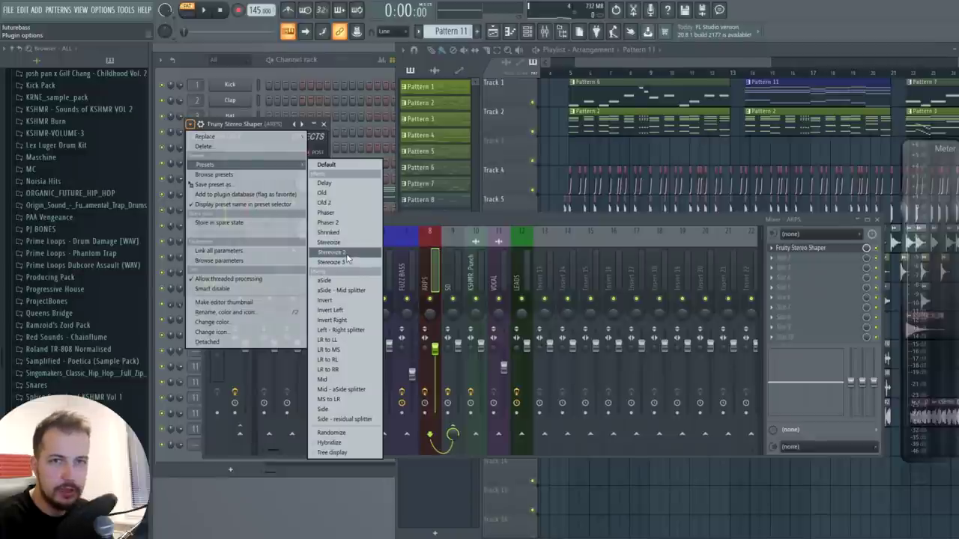
{"action": "left_click", "coordinate": [347, 257]}
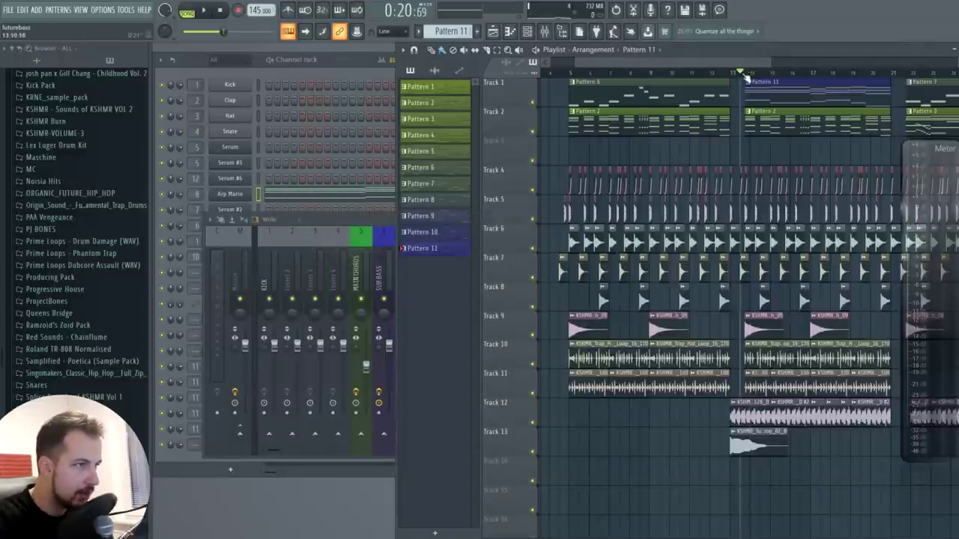
Step: Solo playlist Track 1 and listen to the Pattern 11 clip from about bar 14
{"action": "left_click", "coordinate": [539, 101], "text": "ctrl"}
{"action": "left_click_drag", "start_coordinate": [749, 78], "coordinate": [763, 75]}
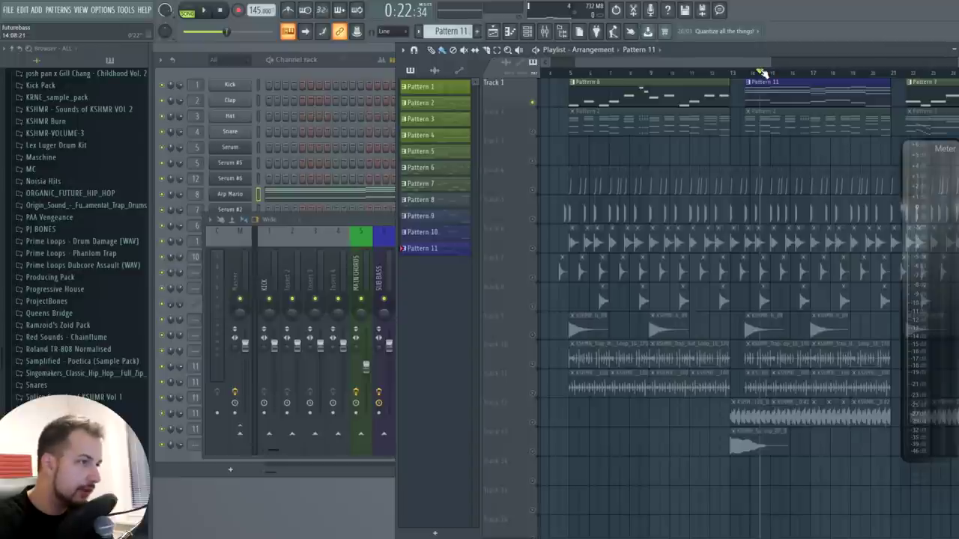
{"action": "key", "text": "space"}
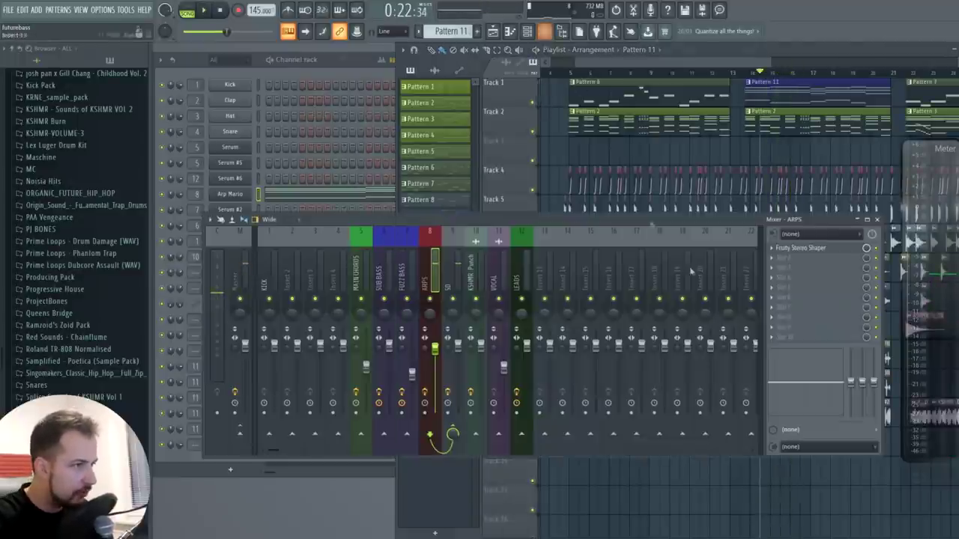
{"action": "left_click", "coordinate": [878, 218]}
Step: List the audio clips in the picker and add Fruity Reeverb to the first slot of the VOCAL track
{"action": "left_click", "coordinate": [435, 70]}
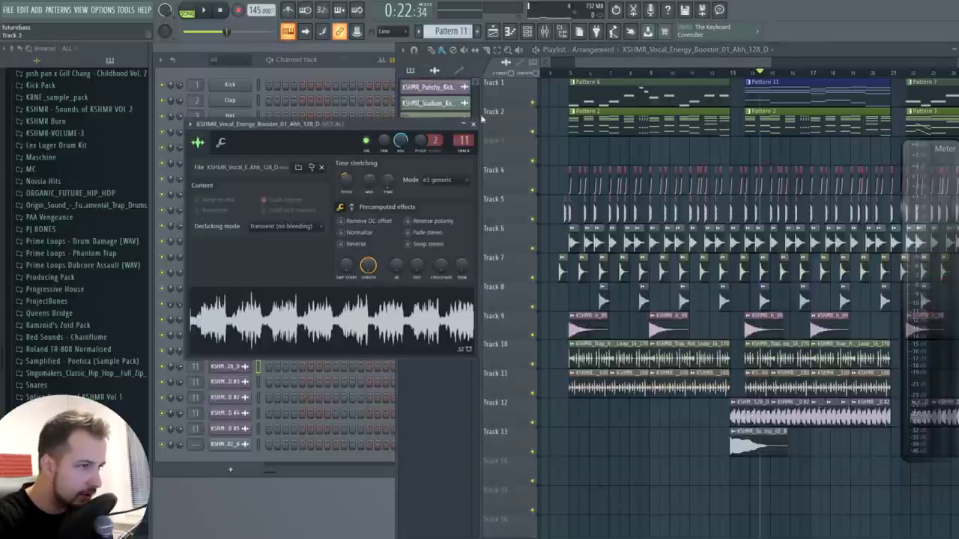
{"action": "left_click", "coordinate": [547, 32]}
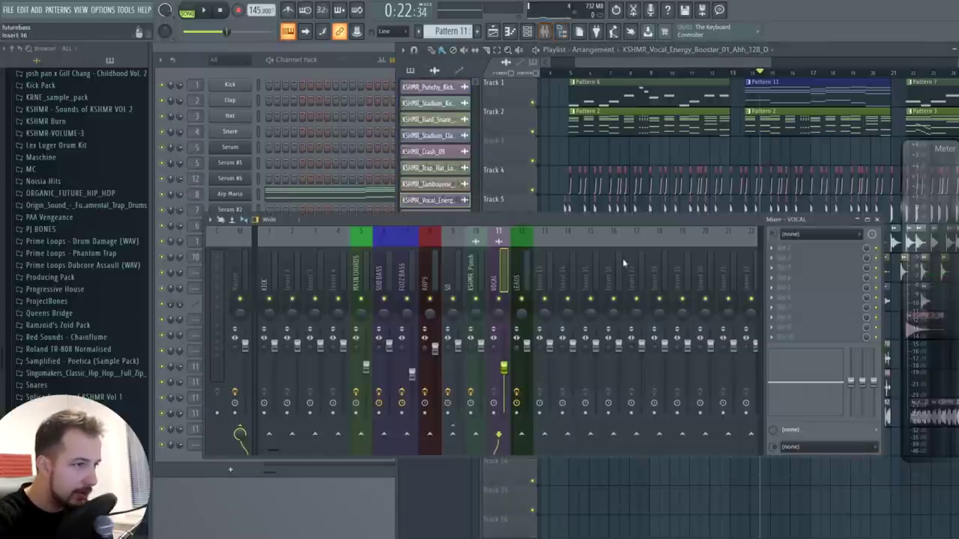
{"action": "left_click", "coordinate": [783, 255]}
{"action": "mouse_move", "coordinate": [785, 258]}
{"action": "left_click", "coordinate": [635, 37]}
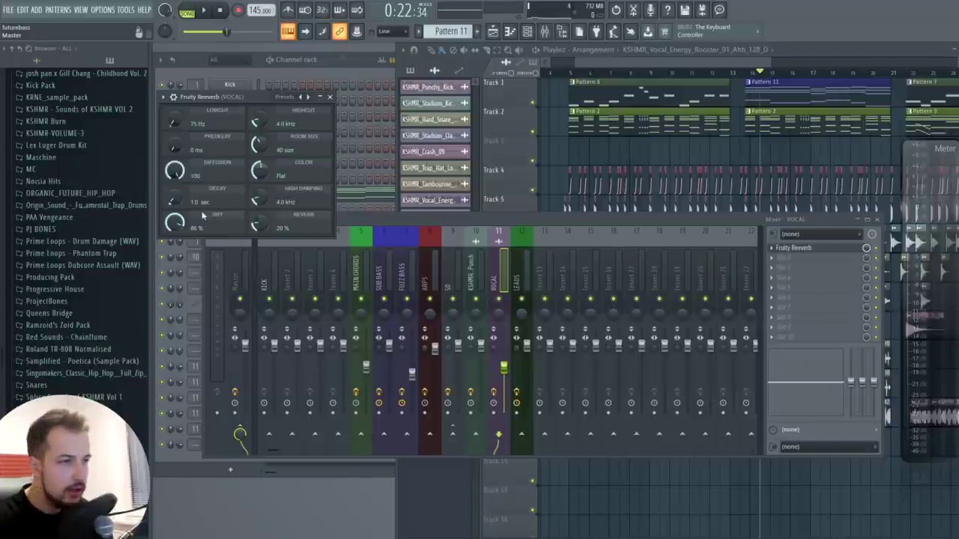
{"action": "left_click", "coordinate": [330, 97]}
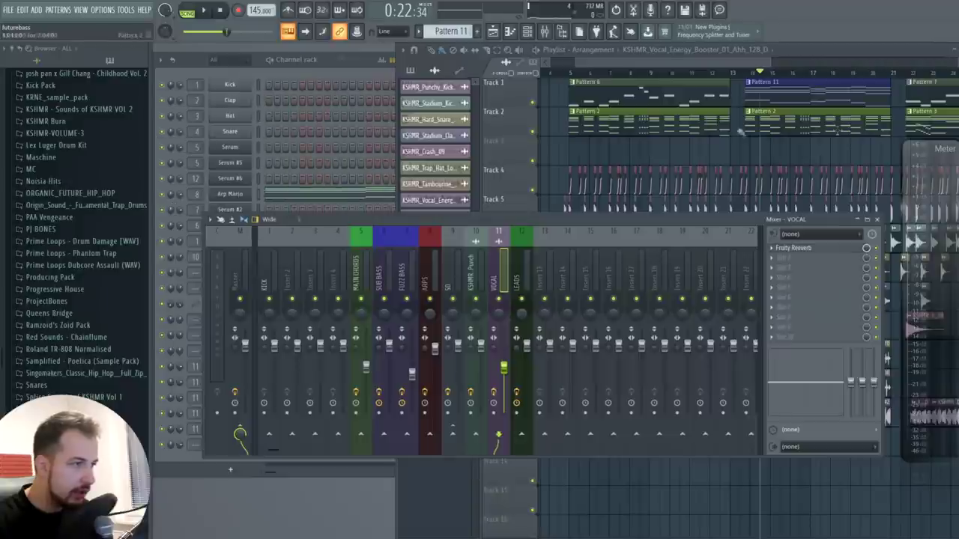
{"action": "left_click", "coordinate": [878, 220]}
Step: Place the playhead just before bar 5 and add Fruity Soft Clipper to the Master track's ninth slot, above Wave Candy
{"action": "left_click_drag", "start_coordinate": [771, 66], "coordinate": [655, 77]}
{"action": "left_click", "coordinate": [586, 74]}
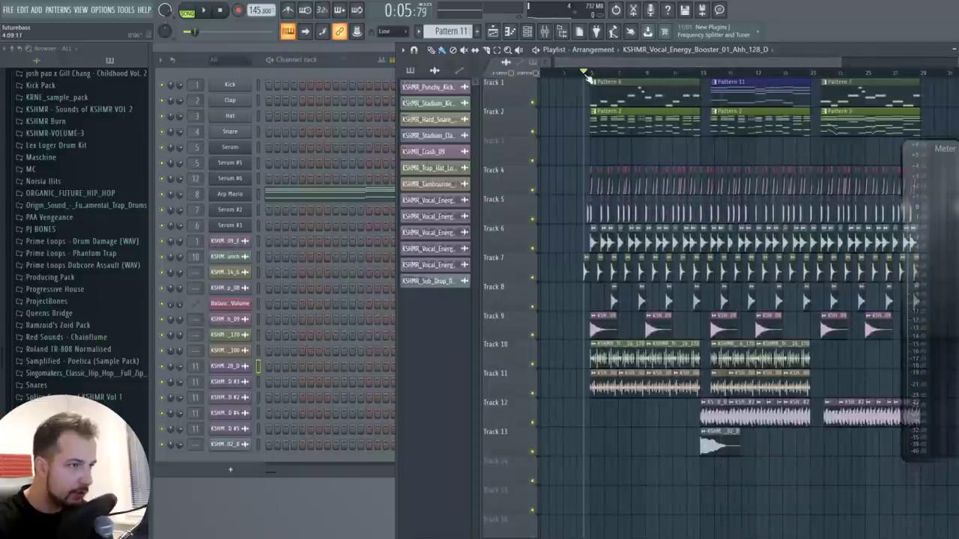
{"action": "left_click", "coordinate": [544, 31]}
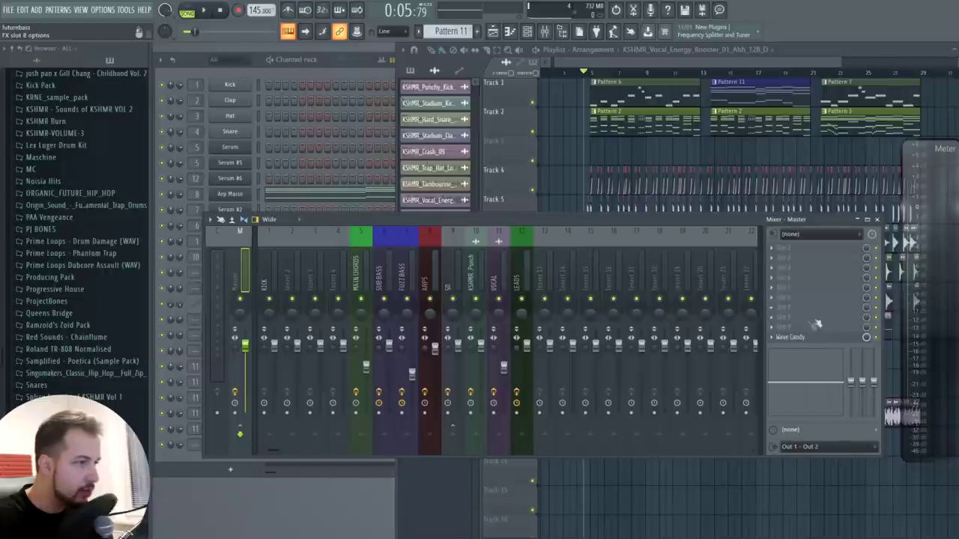
{"action": "left_click", "coordinate": [781, 335]}
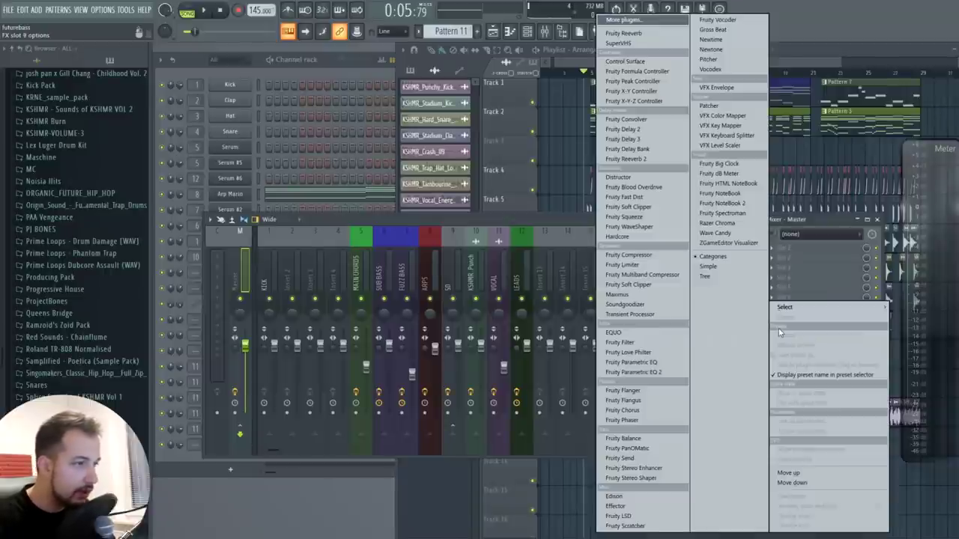
{"action": "mouse_move", "coordinate": [794, 308]}
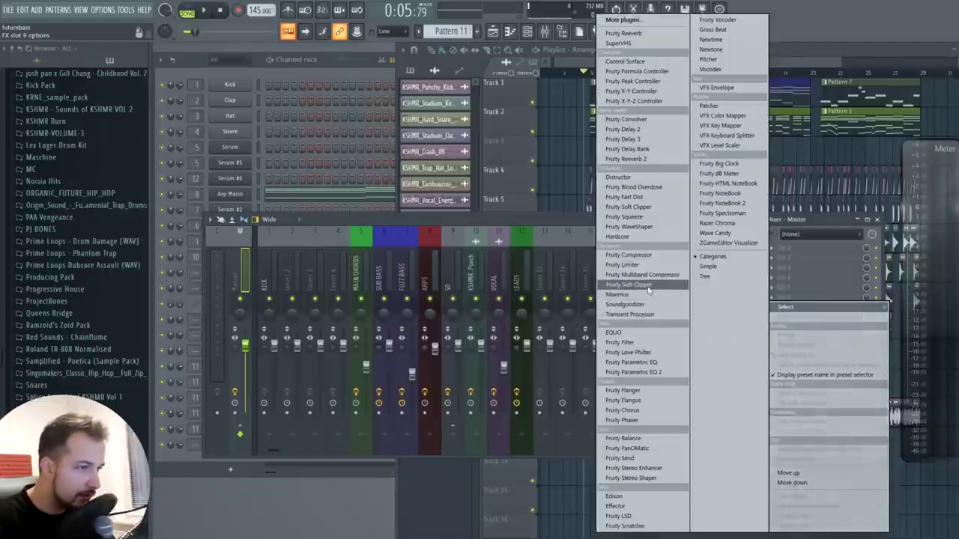
{"action": "left_click", "coordinate": [646, 287]}
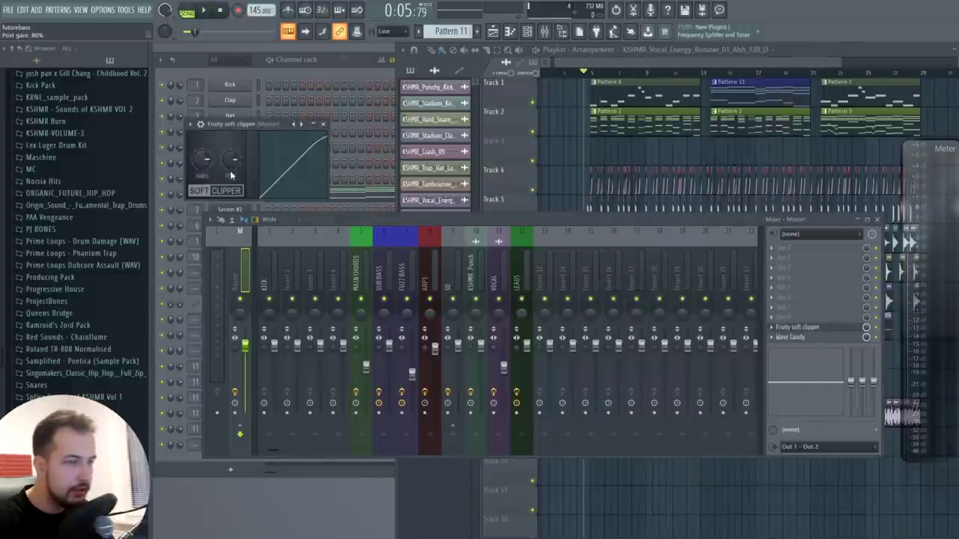
{"action": "left_click", "coordinate": [324, 126]}
Step: Hide the mixer, maximize the playlist and listen to the arrangement from just before bar 5
{"action": "key", "text": "F9"}
{"action": "double_click", "coordinate": [805, 51]}
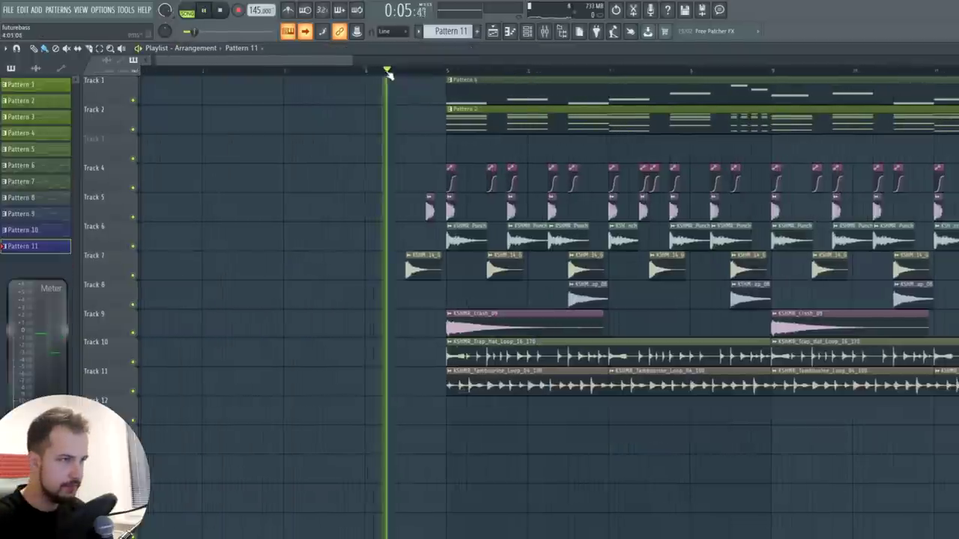
{"action": "key", "text": "space"}
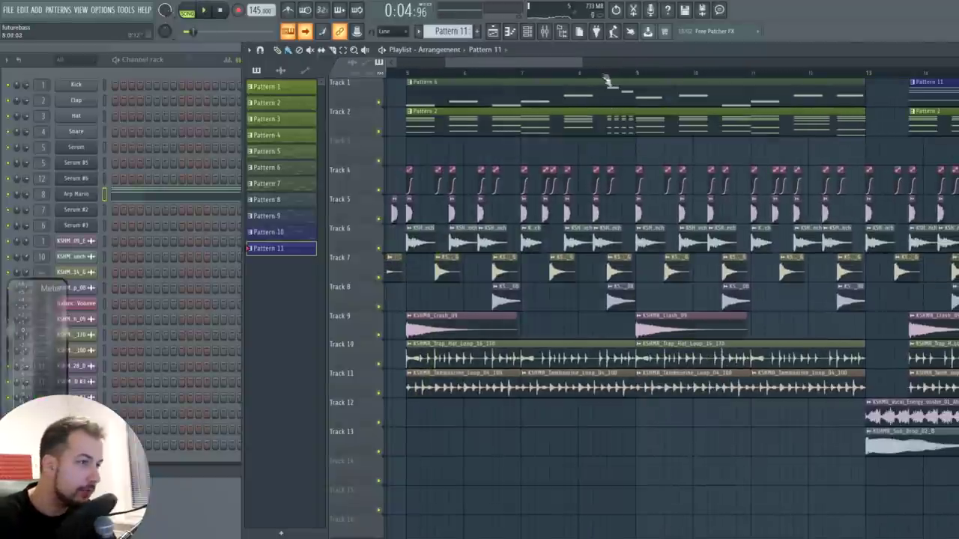
Step: Review the arrangement and the Master track's effect slots, and place the playhead midway through bar 4
{"action": "left_click_drag", "start_coordinate": [585, 69], "coordinate": [697, 70]}
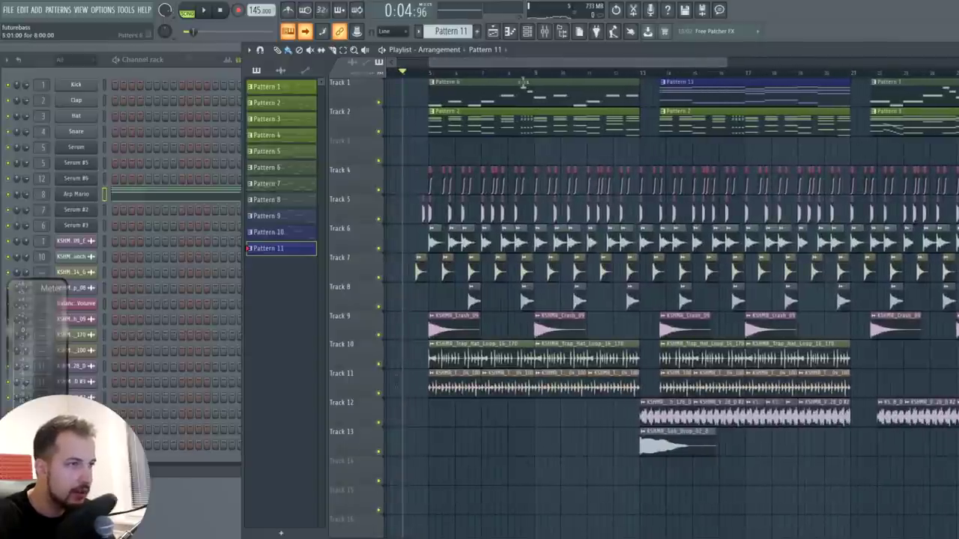
{"action": "left_click", "coordinate": [545, 31]}
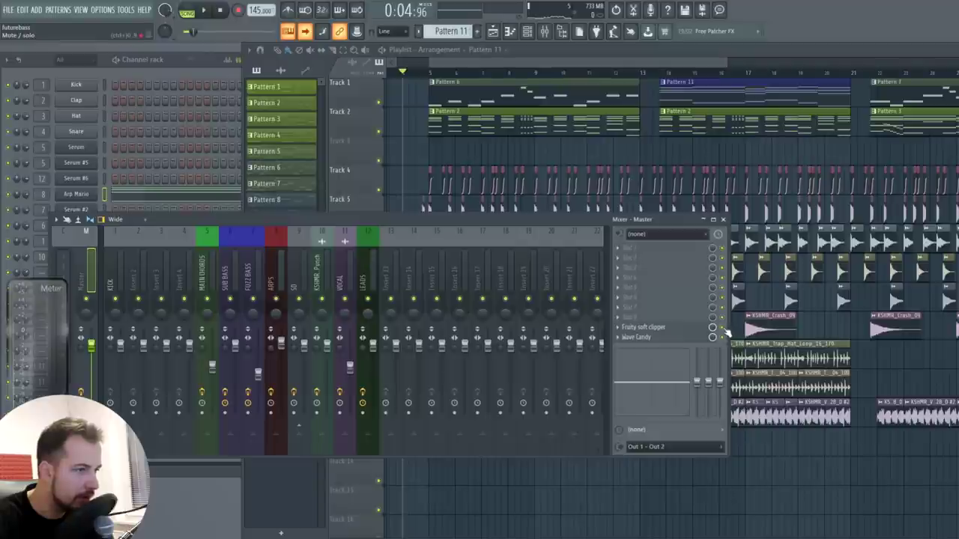
{"action": "left_click", "coordinate": [723, 219]}
{"action": "scroll", "coordinate": [430, 75], "scroll_direction": "up", "scroll_amount": 3}
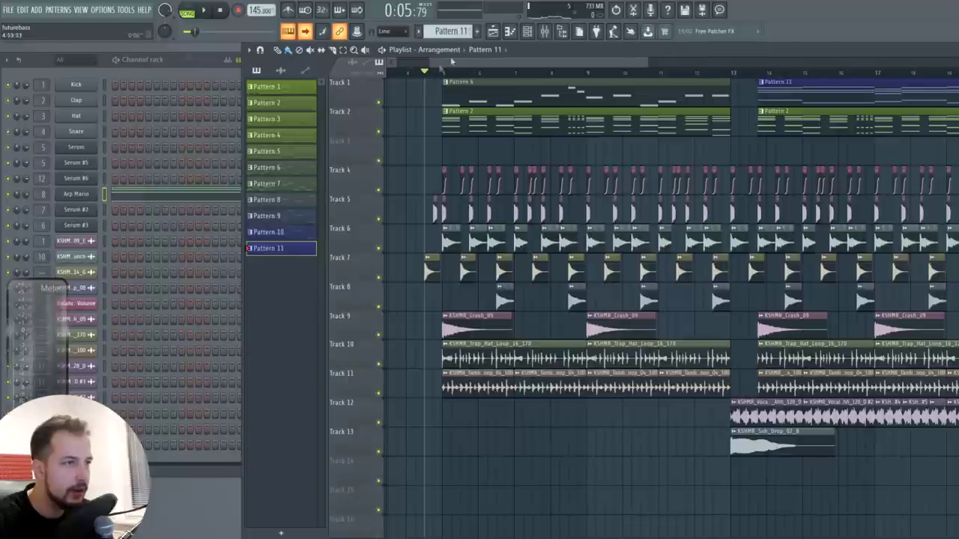
Step: Move the floating level meter over the playlist's far end, solo Track 5 and play the kick from bar 5
{"action": "left_click", "coordinate": [545, 31]}
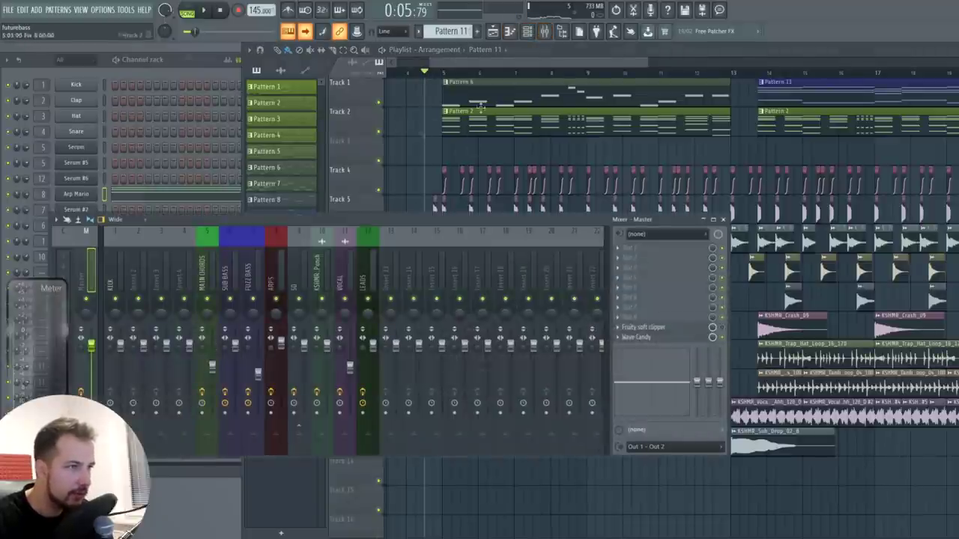
{"action": "left_click", "coordinate": [419, 134]}
{"action": "left_click_drag", "start_coordinate": [69, 311], "coordinate": [910, 129]}
{"action": "key", "text": "space"}
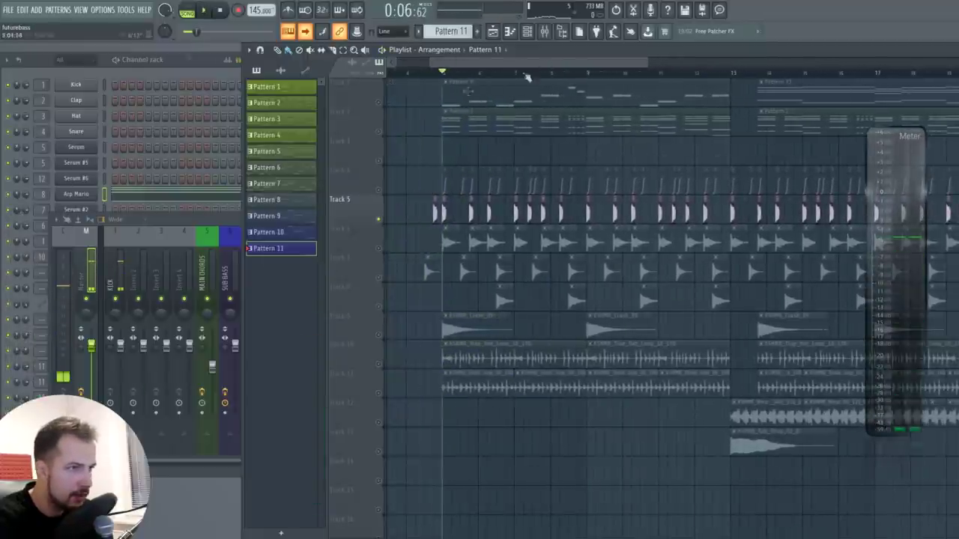
Step: Solo the Serum chords on Track 2, check their level on the meter and set the MAIN CHORDS fader to -9.0 dB
{"action": "left_click", "coordinate": [385, 132]}
{"action": "left_click", "coordinate": [181, 67]}
{"action": "key", "text": "space"}
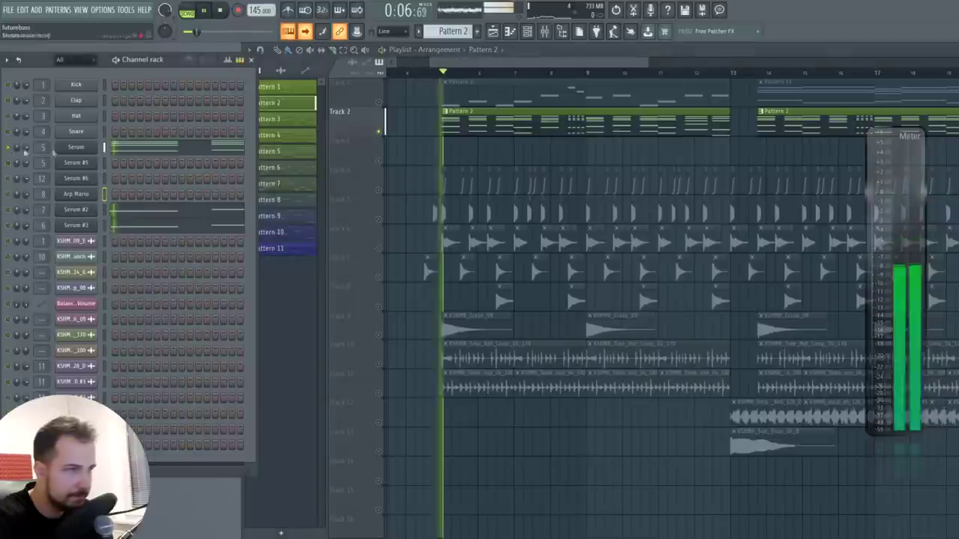
{"action": "key", "text": "space"}
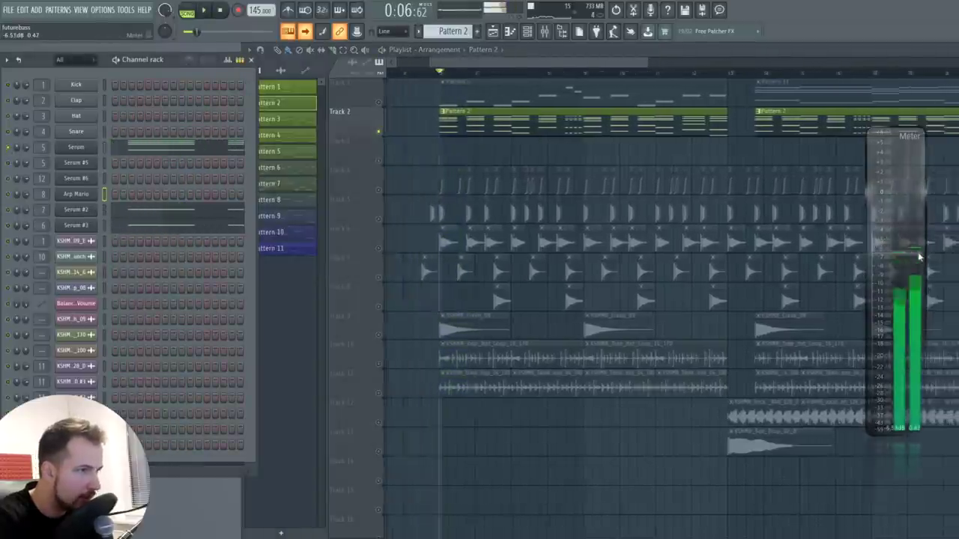
{"action": "key", "text": "F9"}
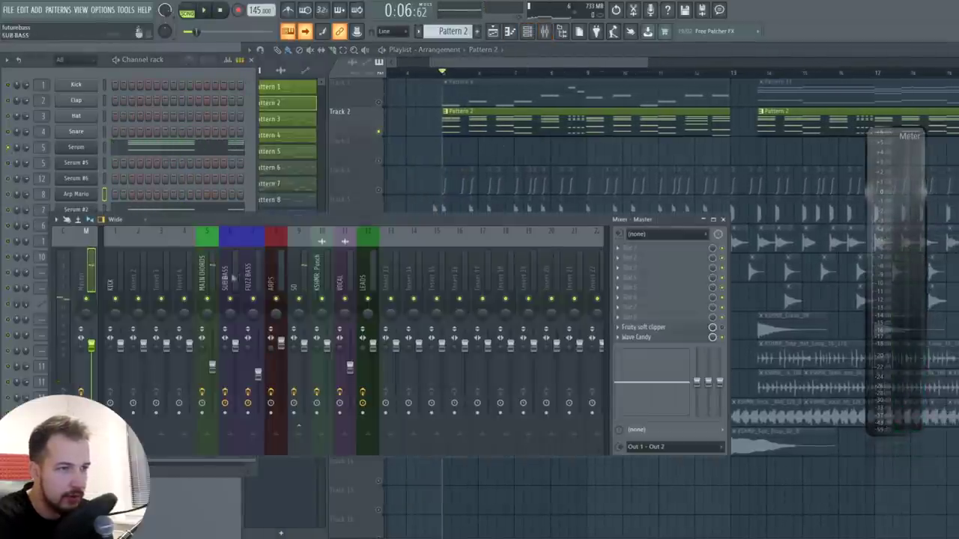
{"action": "left_click", "coordinate": [213, 322]}
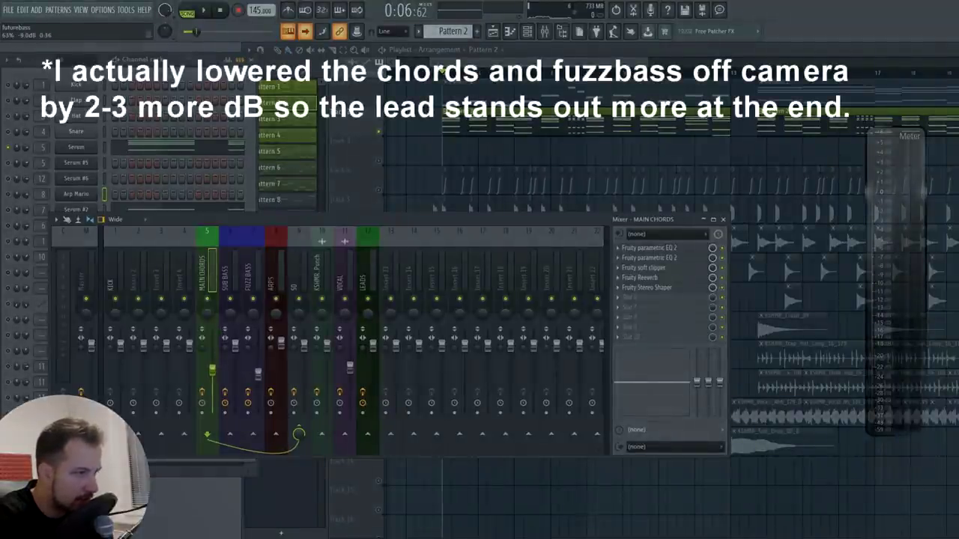
Step: Solo Serum #2, view its synth settings and check the FUZZ BASS level on the meter from bar 5
{"action": "key", "text": "space"}
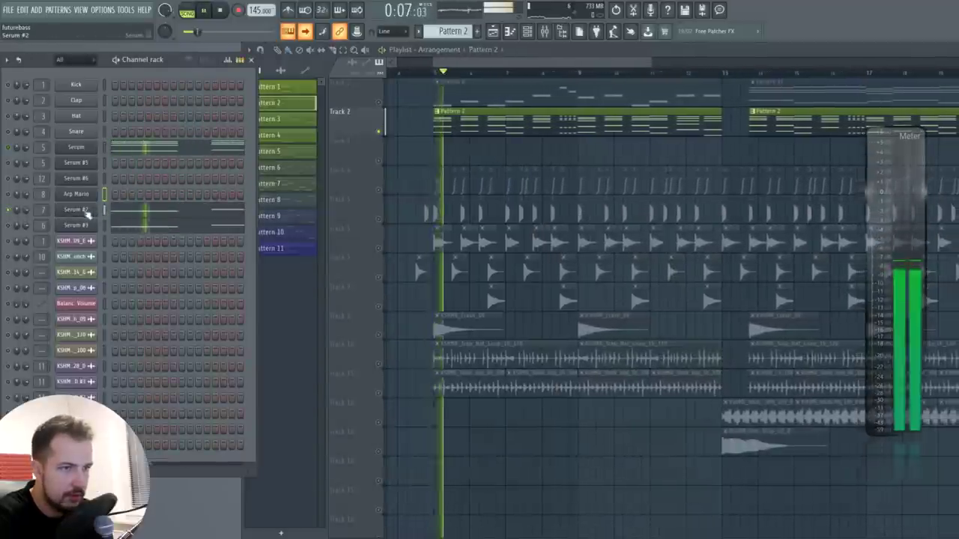
{"action": "key", "text": "space"}
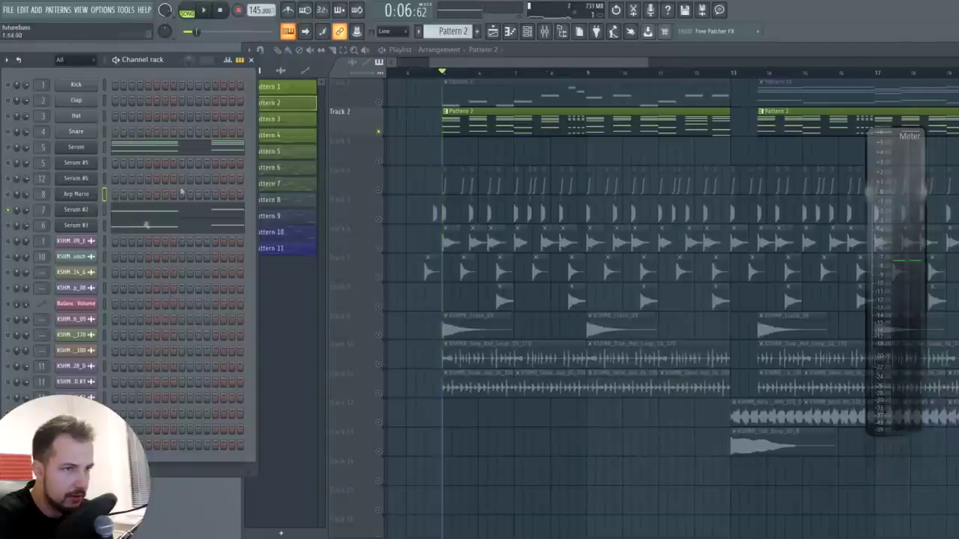
{"action": "left_click", "coordinate": [76, 210]}
{"action": "key", "text": "space"}
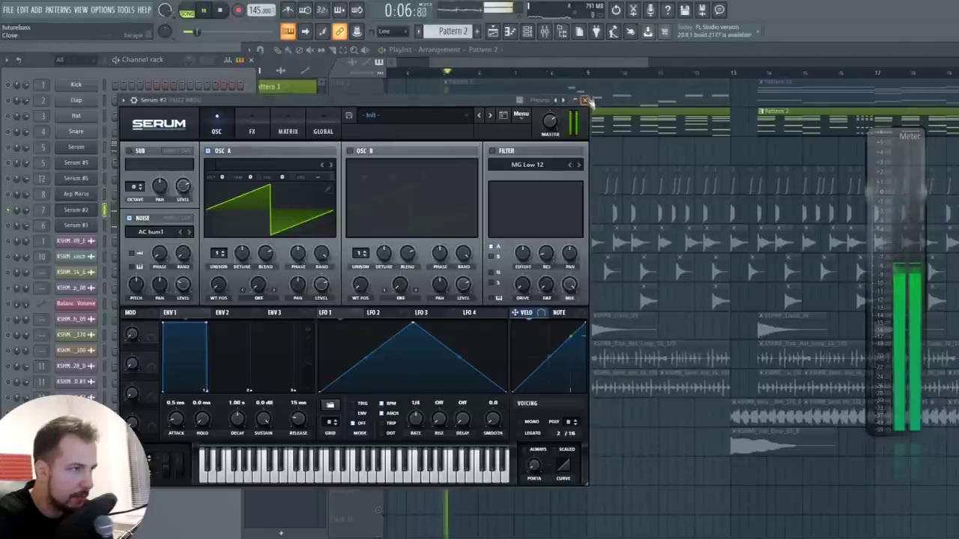
{"action": "left_click", "coordinate": [564, 101]}
{"action": "key", "text": "F9"}
{"action": "key", "text": "space"}
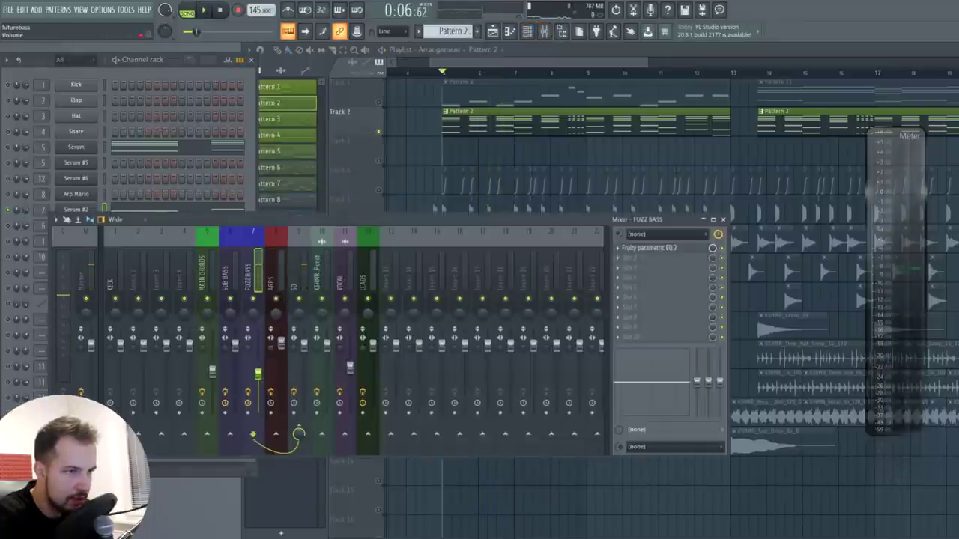
{"action": "key", "text": "space"}
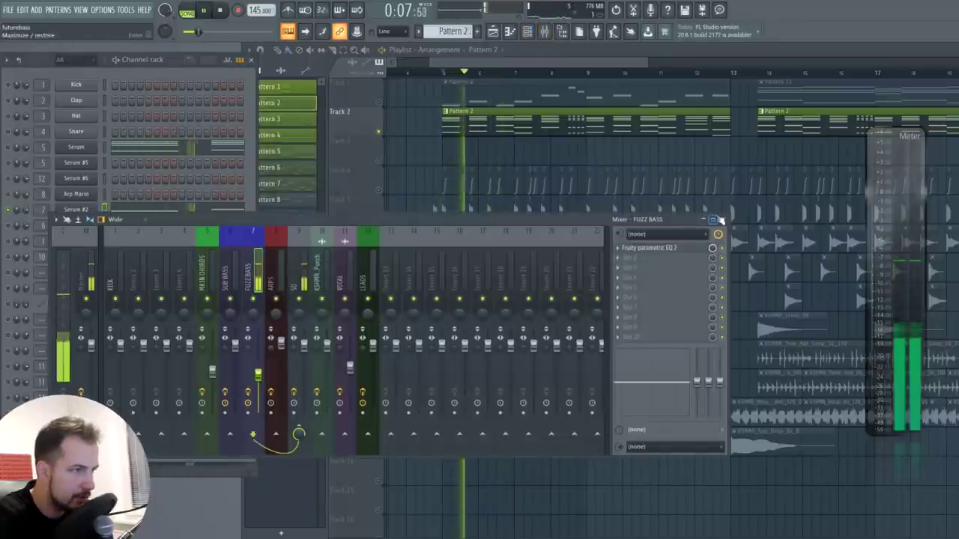
{"action": "key", "text": "F9"}
{"action": "key", "text": "space"}
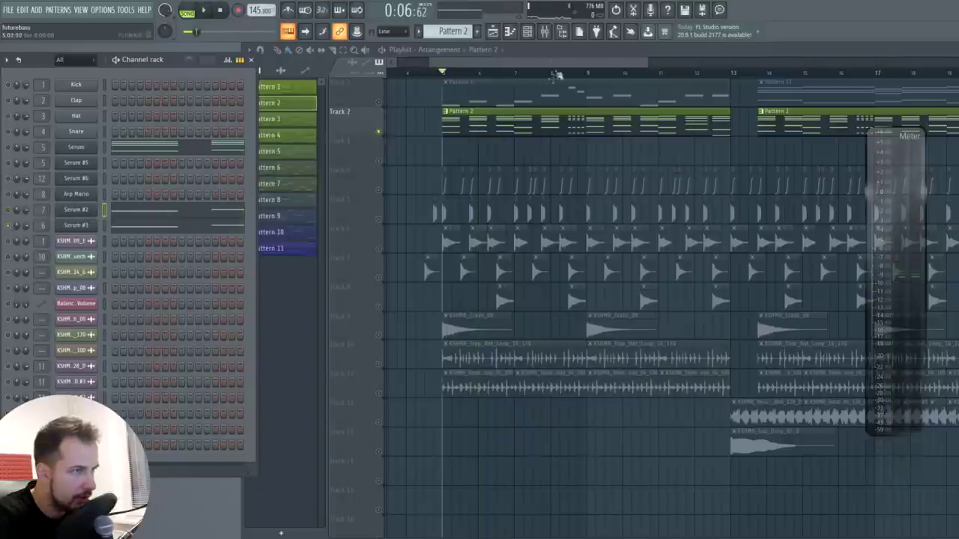
Step: Play the soloed Serum #3 against the meter and set the SUB BASS fader to 0.4 dB
{"action": "key", "text": "space"}
{"action": "key", "text": "F9"}
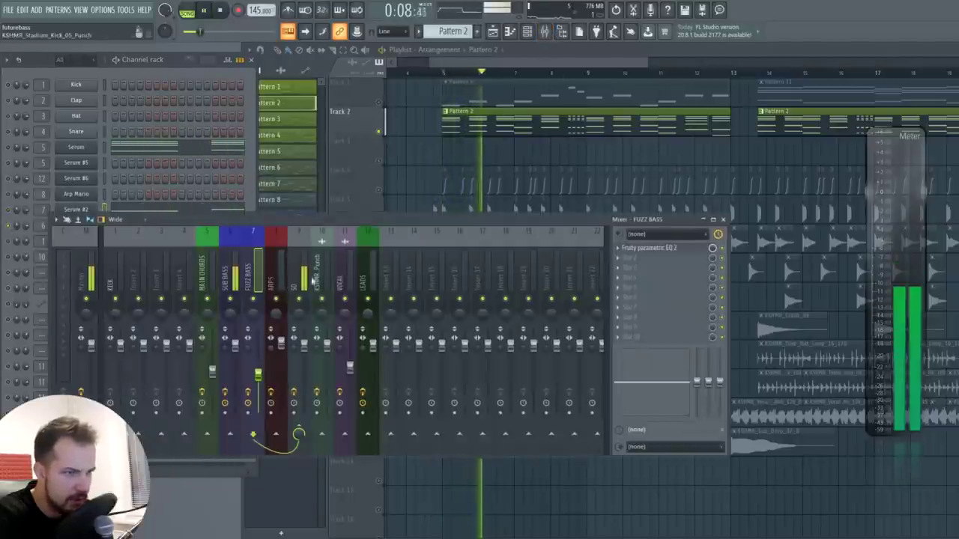
{"action": "left_click", "coordinate": [240, 350]}
{"action": "key", "text": "space"}
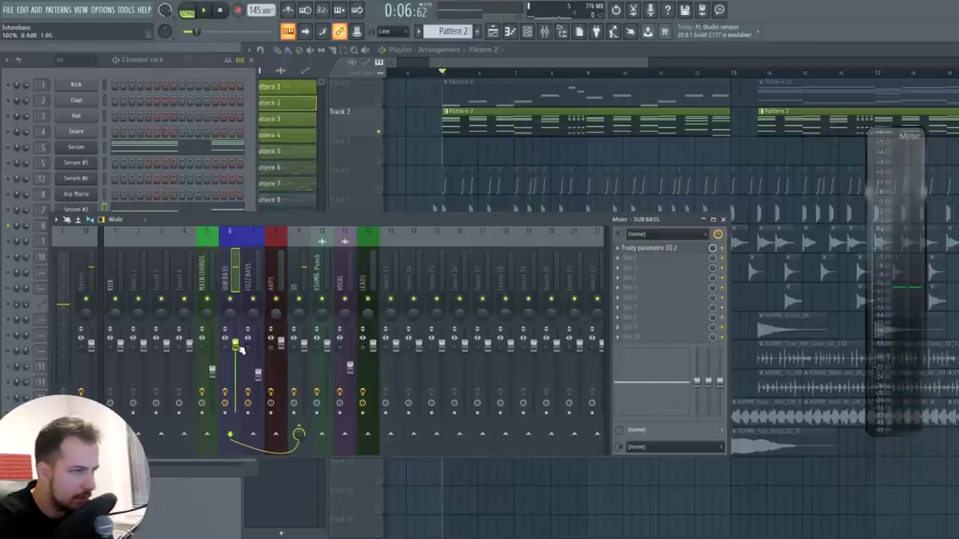
{"action": "key", "text": "space"}
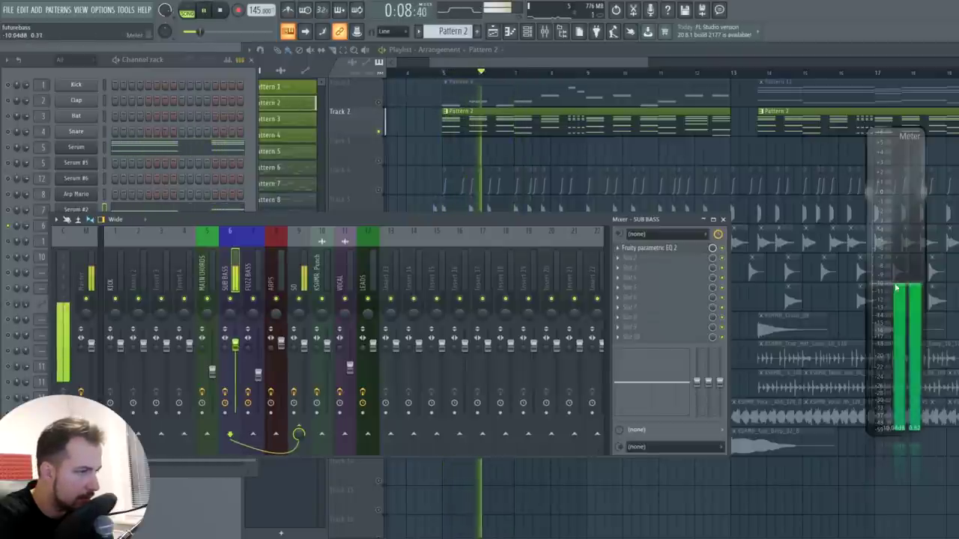
{"action": "left_click", "coordinate": [723, 218]}
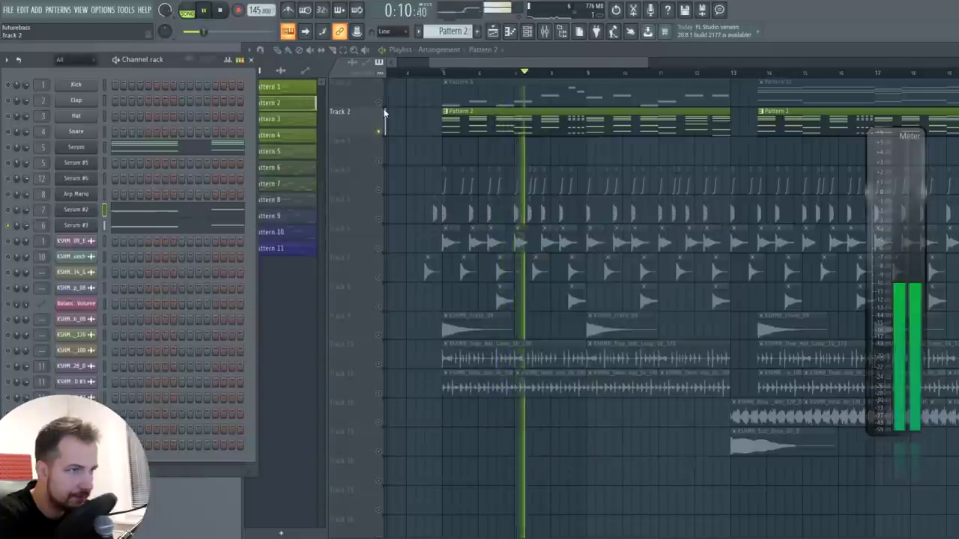
{"action": "key", "text": "space"}
Step: Solo Track 1, play the Pattern 6 lead from bar 5 and set the LEADS fader to -0.5 dB
{"action": "left_click", "coordinate": [483, 99]}
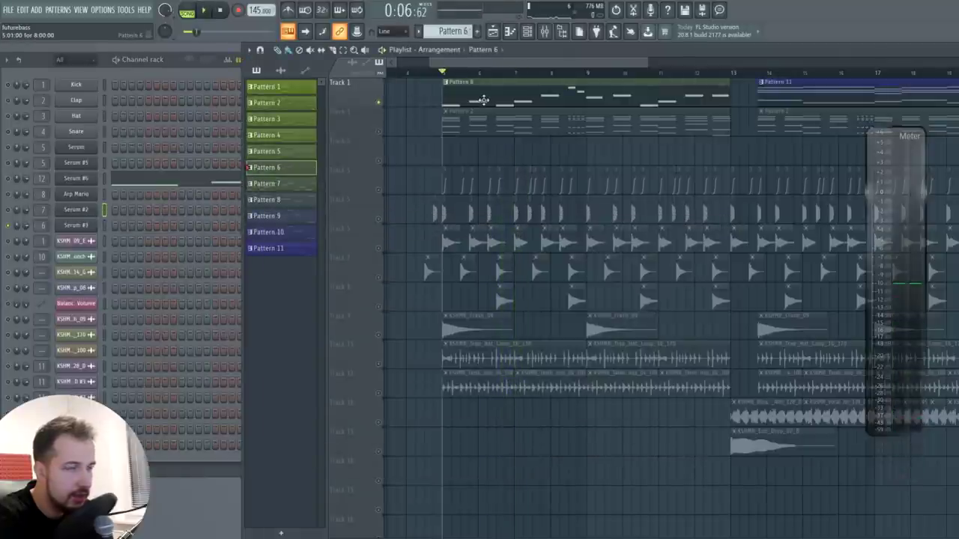
{"action": "left_click", "coordinate": [545, 31]}
{"action": "key", "text": "space"}
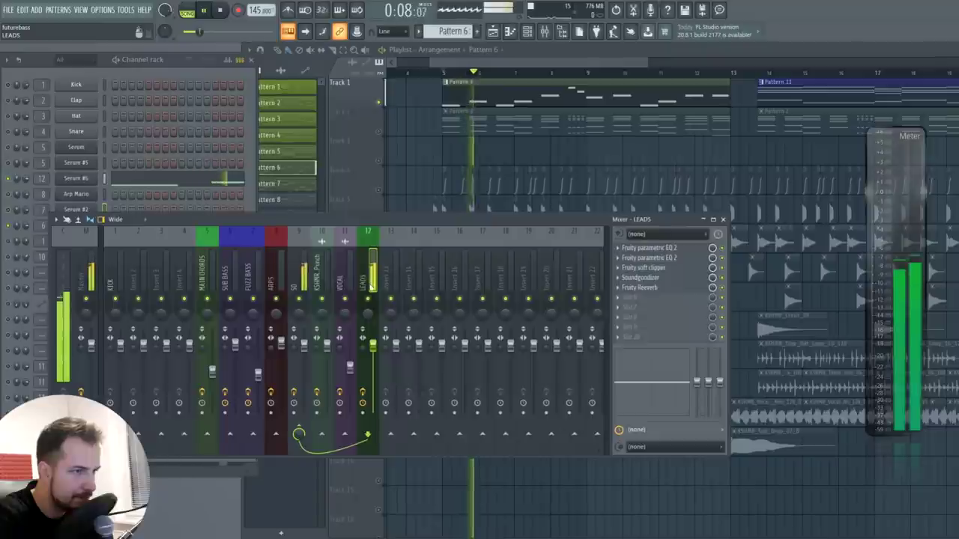
{"action": "key", "text": "space"}
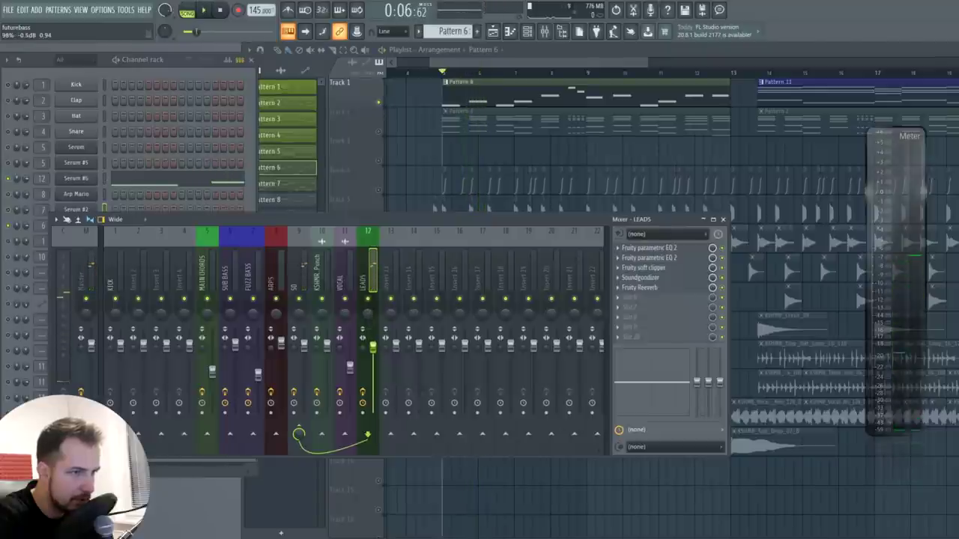
Step: Boost the highs with the band 7 high shelf at about 1932 Hz in the LEADS track's Parametric EQ 2 and listen to it
{"action": "key", "text": "space"}
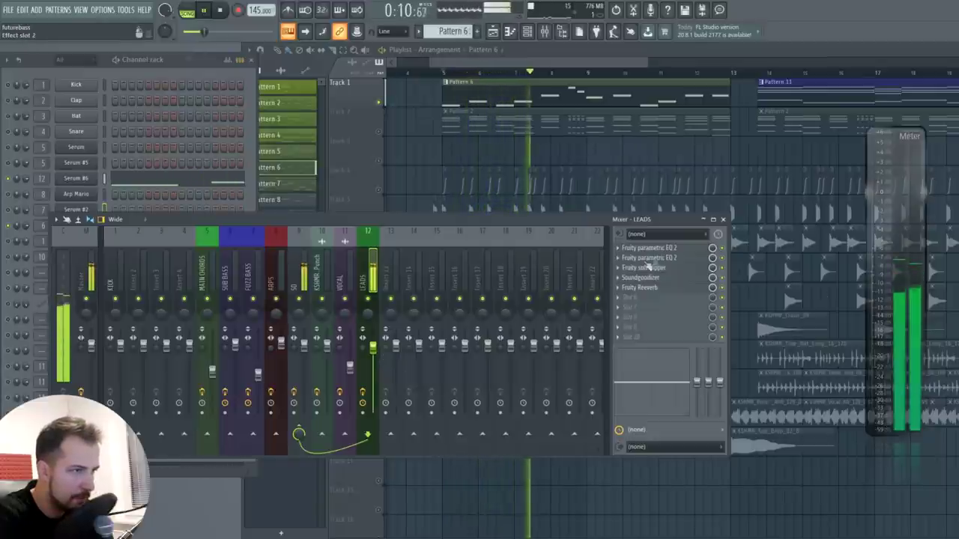
{"action": "key", "text": "space"}
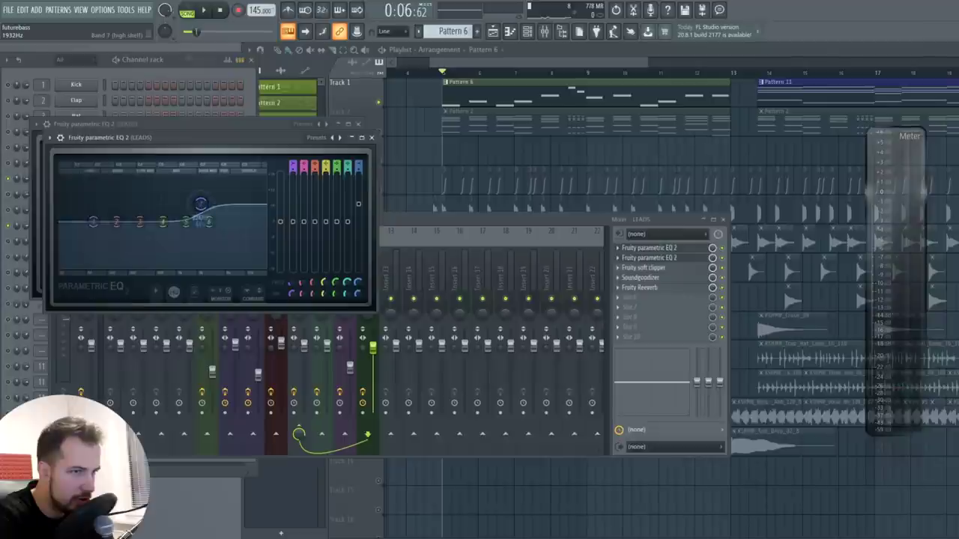
{"action": "key", "text": "space"}
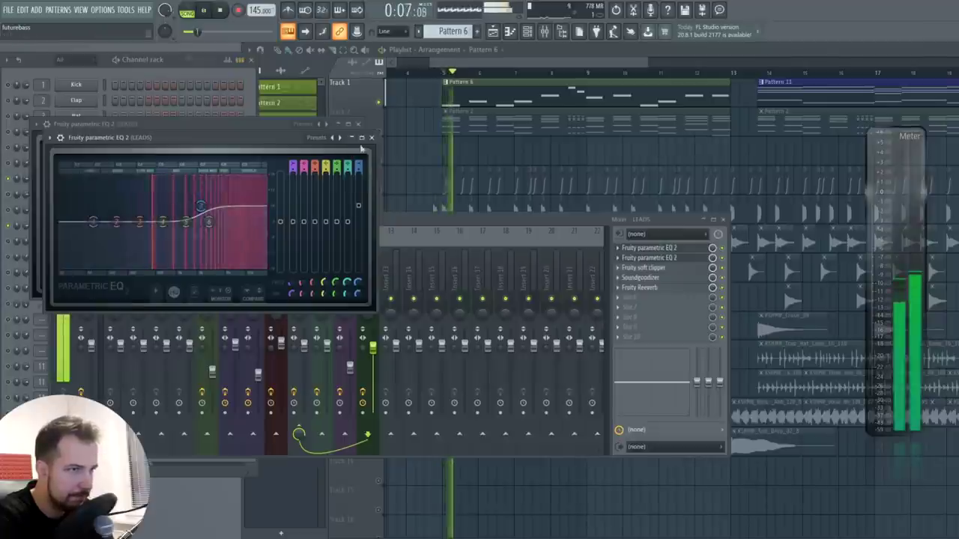
{"action": "key", "text": "Escape"}
{"action": "key", "text": "Escape"}
{"action": "left_click", "coordinate": [723, 219]}
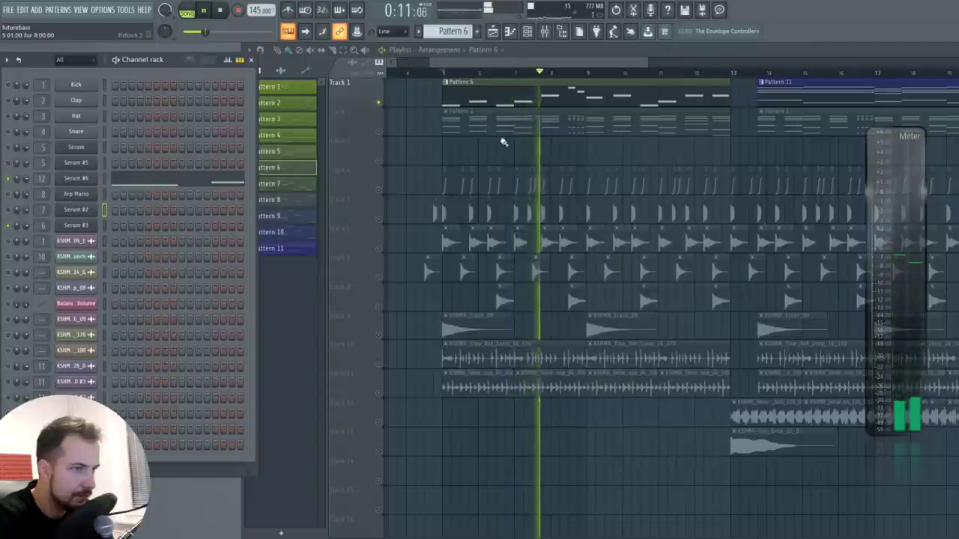
Step: Set the LEADS fader to -1.3 dB, listen to the clips on Track 1 and unsolo the track
{"action": "key", "text": "space"}
{"action": "key", "text": "F9"}
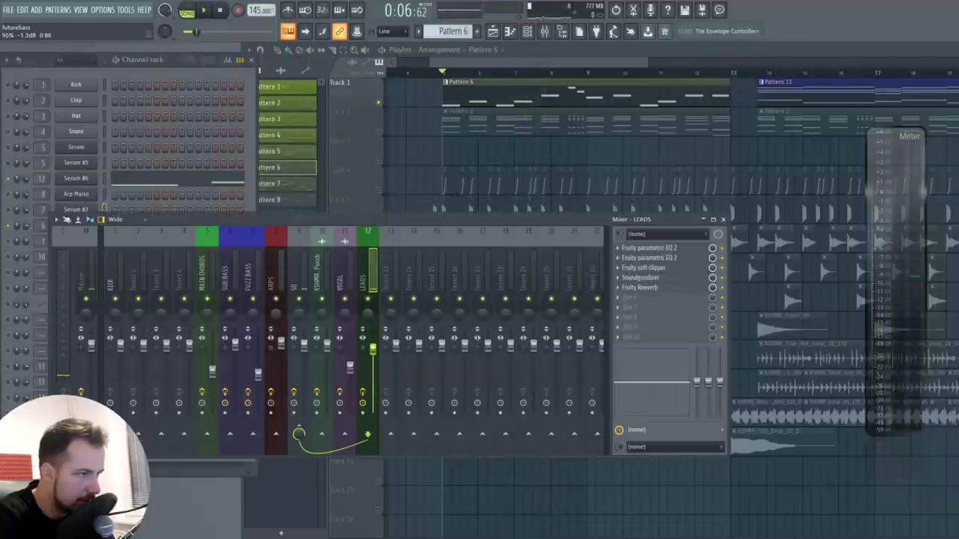
{"action": "key", "text": "space"}
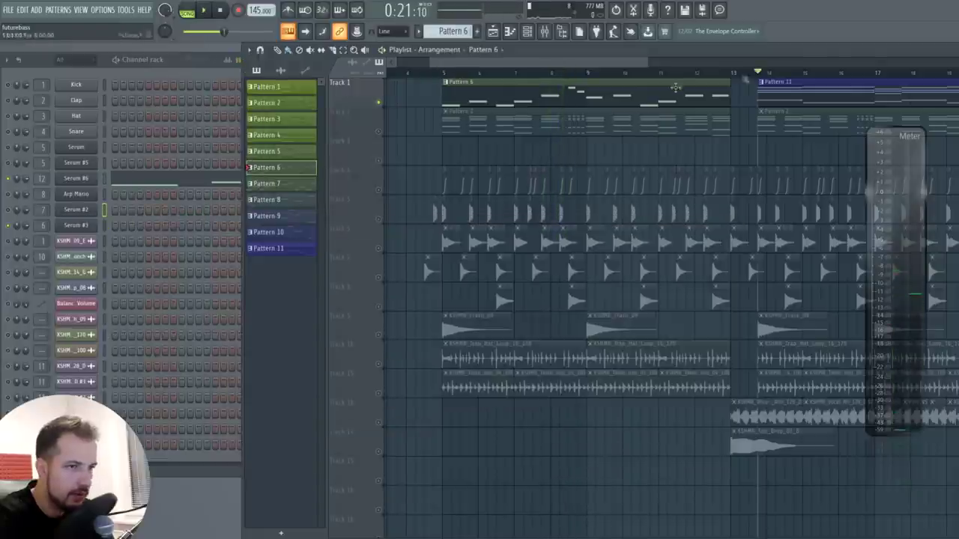
{"action": "key", "text": "space"}
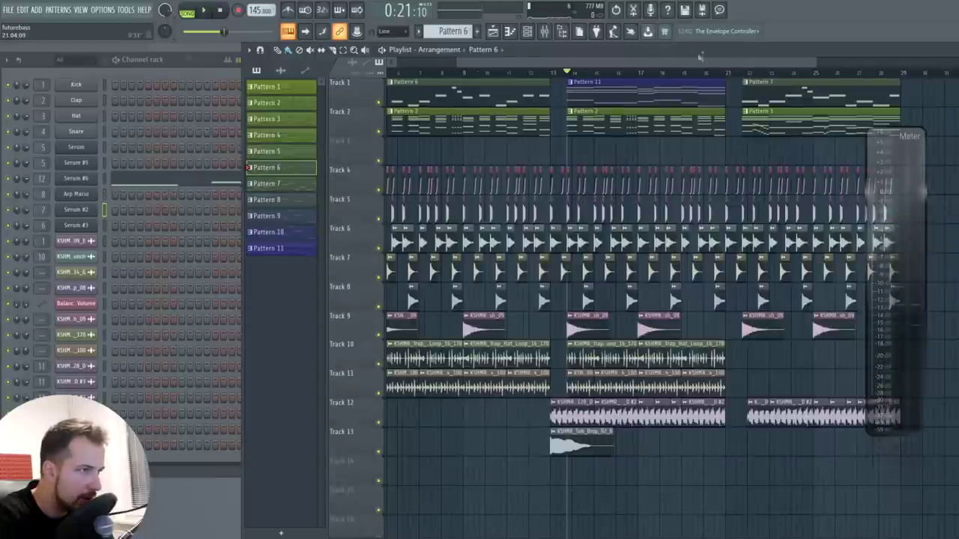
Step: Maximize the playlist, place the playhead midway through bar 4 and listen to the whole arrangement
{"action": "double_click", "coordinate": [692, 54]}
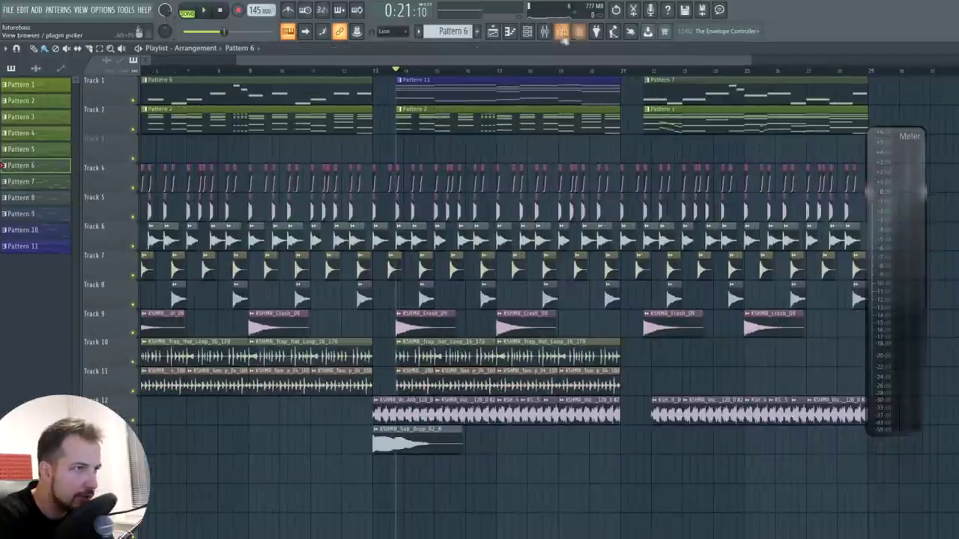
{"action": "left_click_drag", "start_coordinate": [551, 63], "coordinate": [341, 67]}
{"action": "left_click_drag", "start_coordinate": [262, 70], "coordinate": [250, 72]}
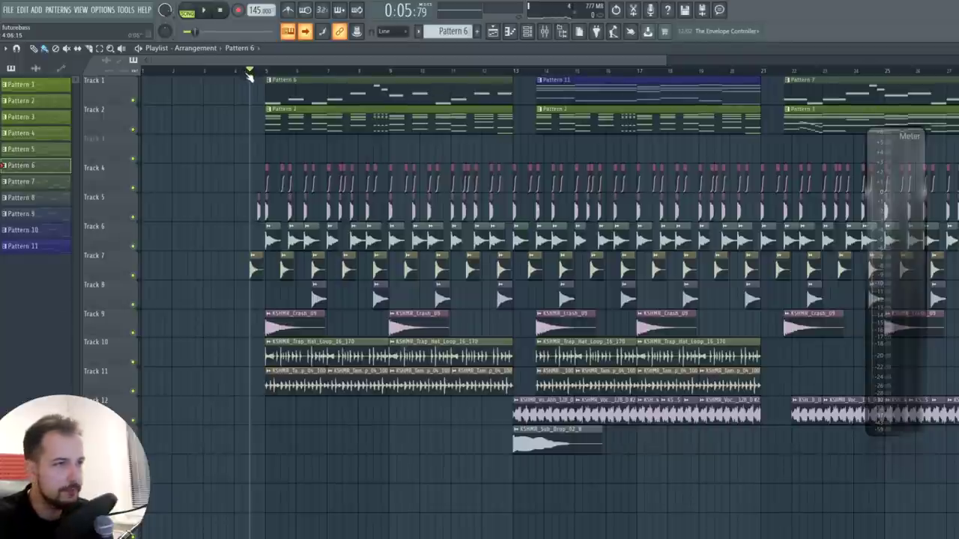
{"action": "key", "text": "space"}
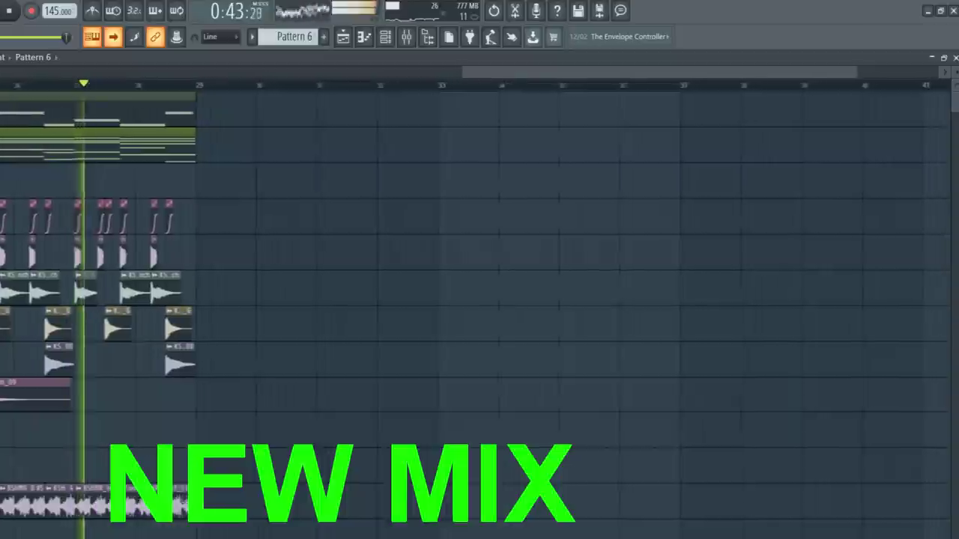
Step: Place a Pattern 6 clip on Track 5 starting at about bar 31
{"action": "left_click", "coordinate": [239, 255]}
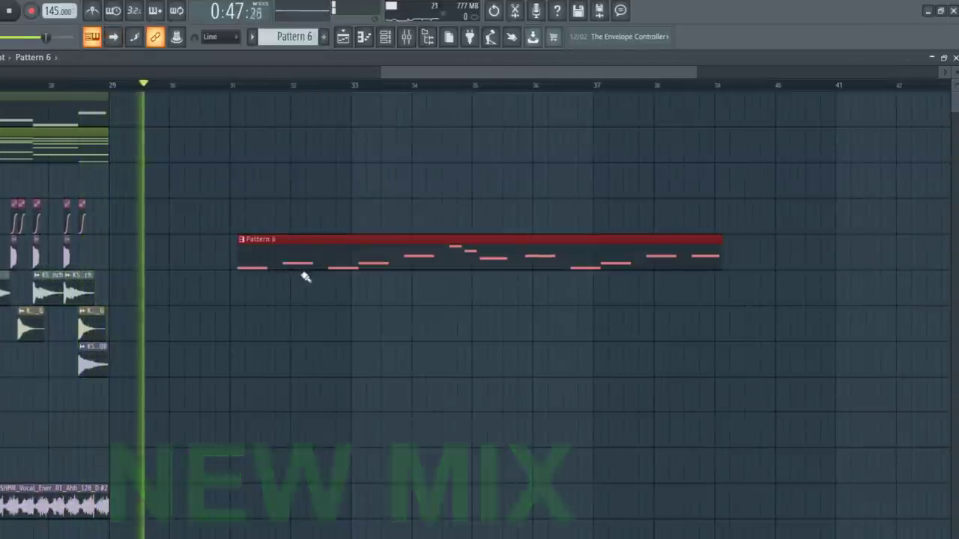